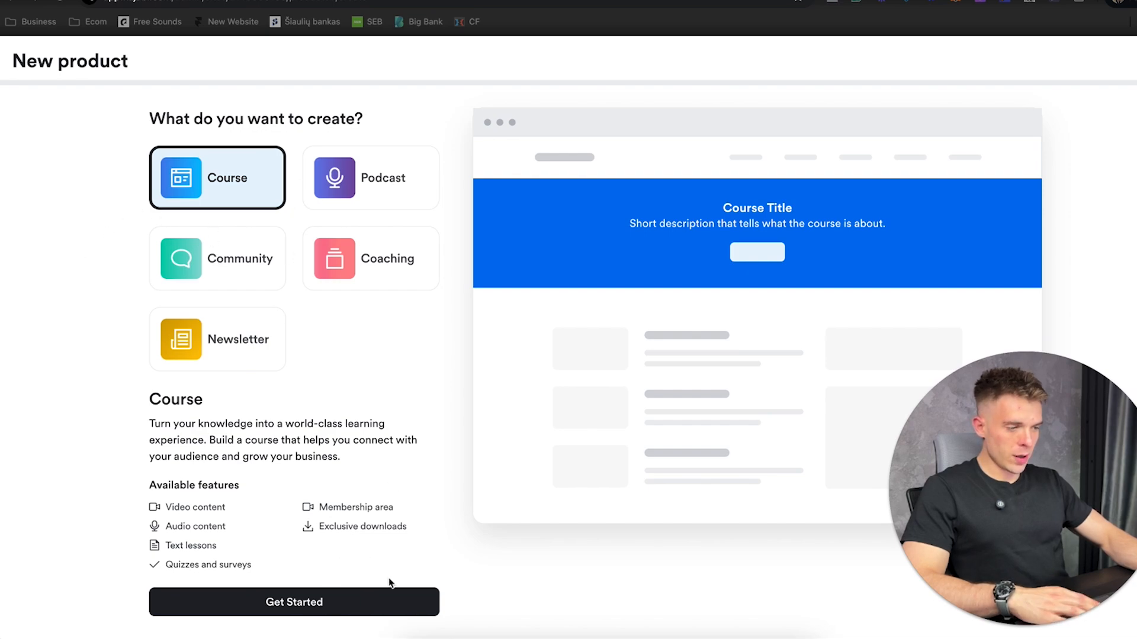
Start a new course titled "Weight Loss Course" with the description "A course that helps people to lose weight.".
{"action": "left_click", "coordinate": [358, 602]}
{"action": "left_click", "coordinate": [306, 222]}
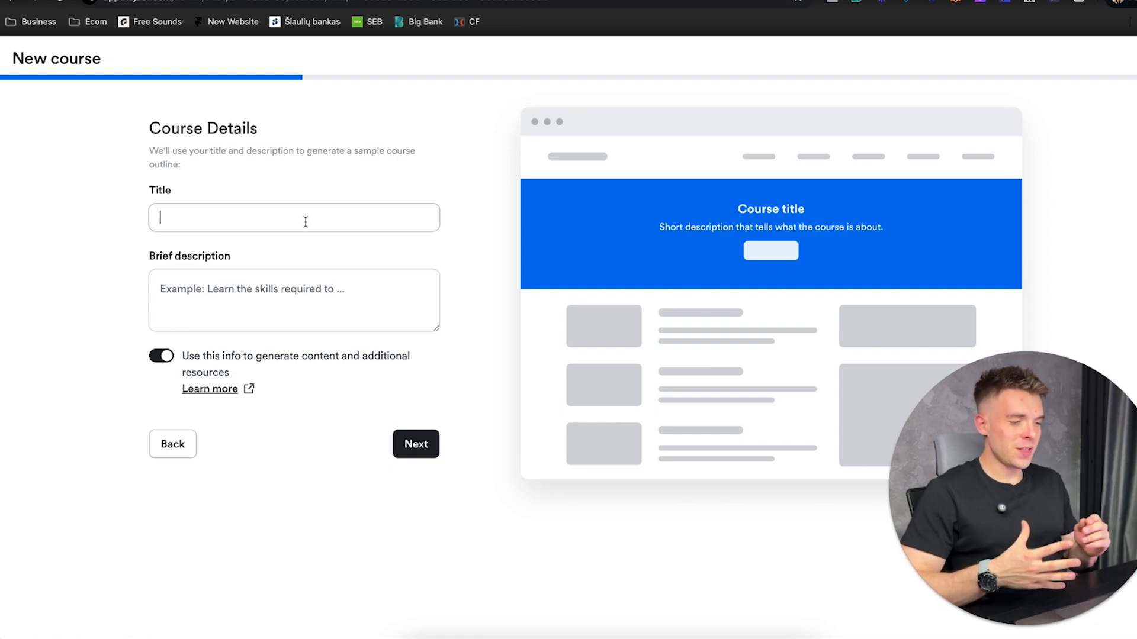
{"action": "type", "text": "Weight Loss Course"}
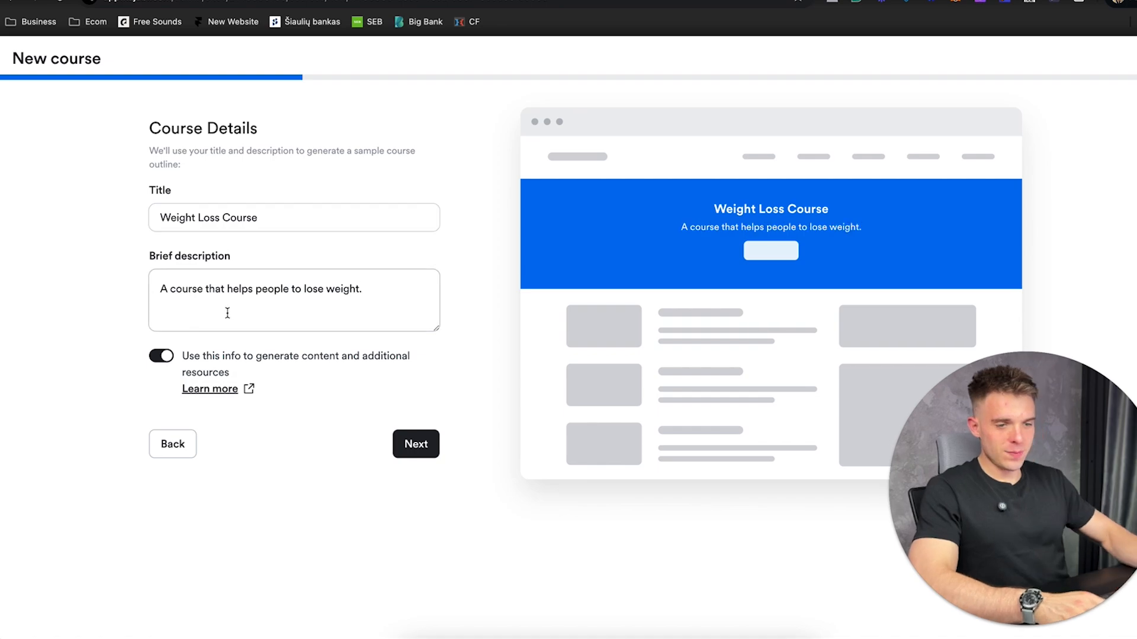
{"action": "left_click", "coordinate": [297, 312]}
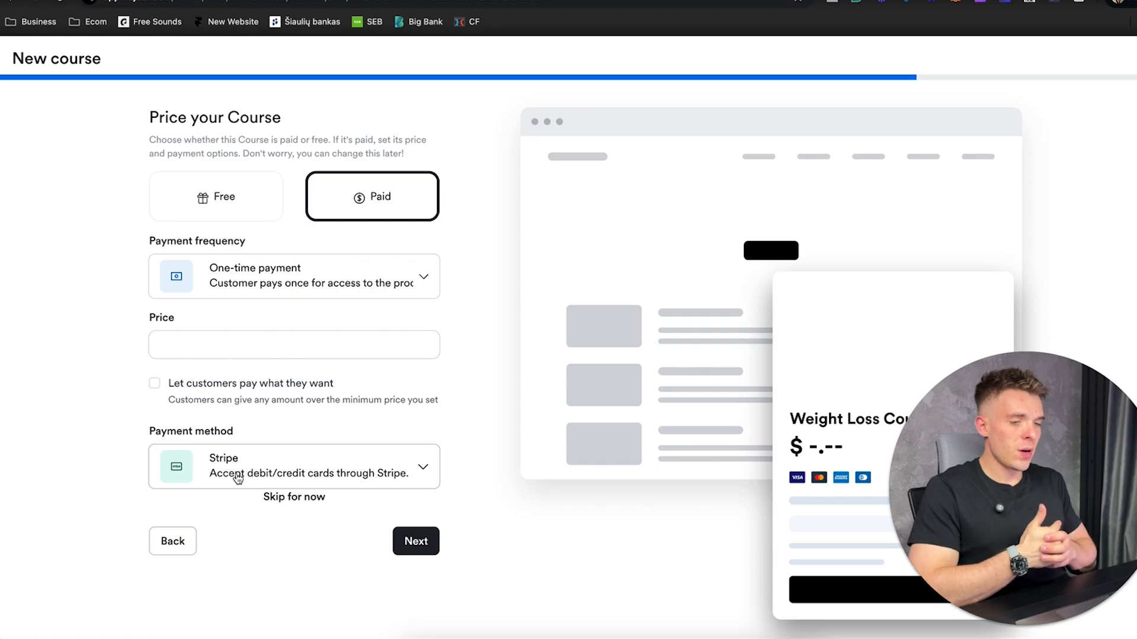
Price the course at $95 as a one-time payment and continue the course setup.
{"action": "left_click", "coordinate": [172, 344]}
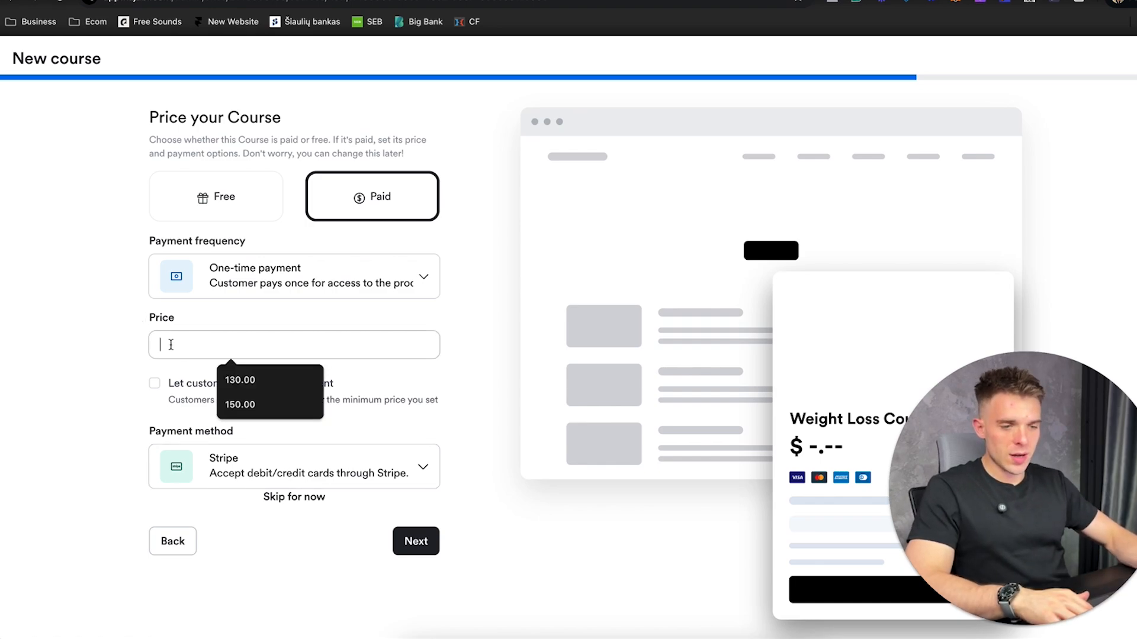
{"action": "type", "text": "95"}
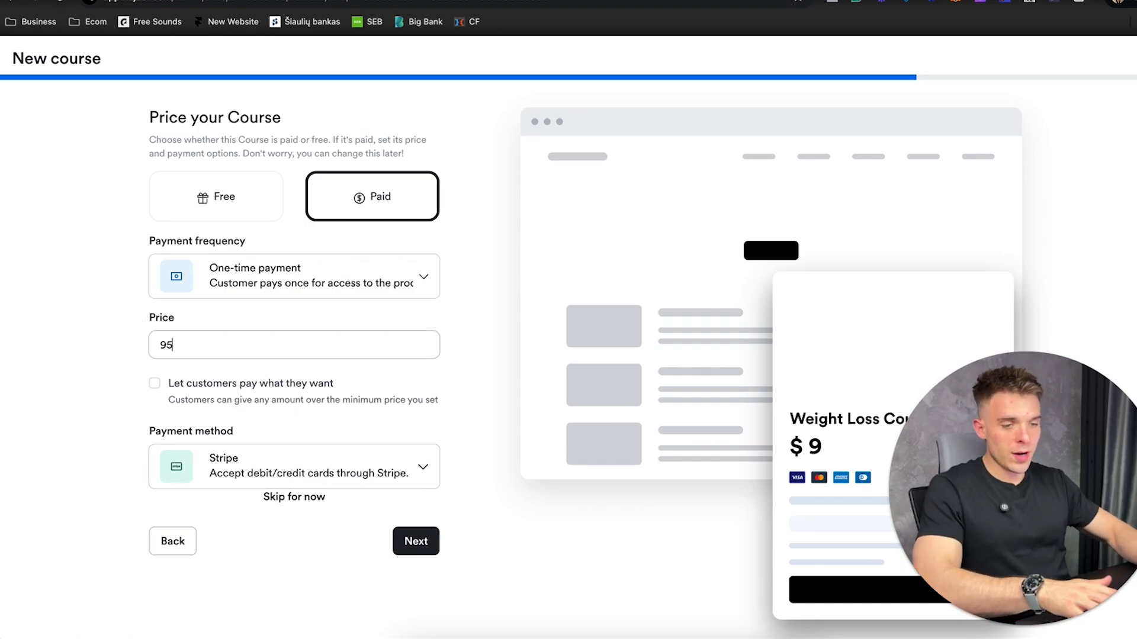
{"action": "left_click", "coordinate": [391, 283]}
{"action": "left_click", "coordinate": [385, 283]}
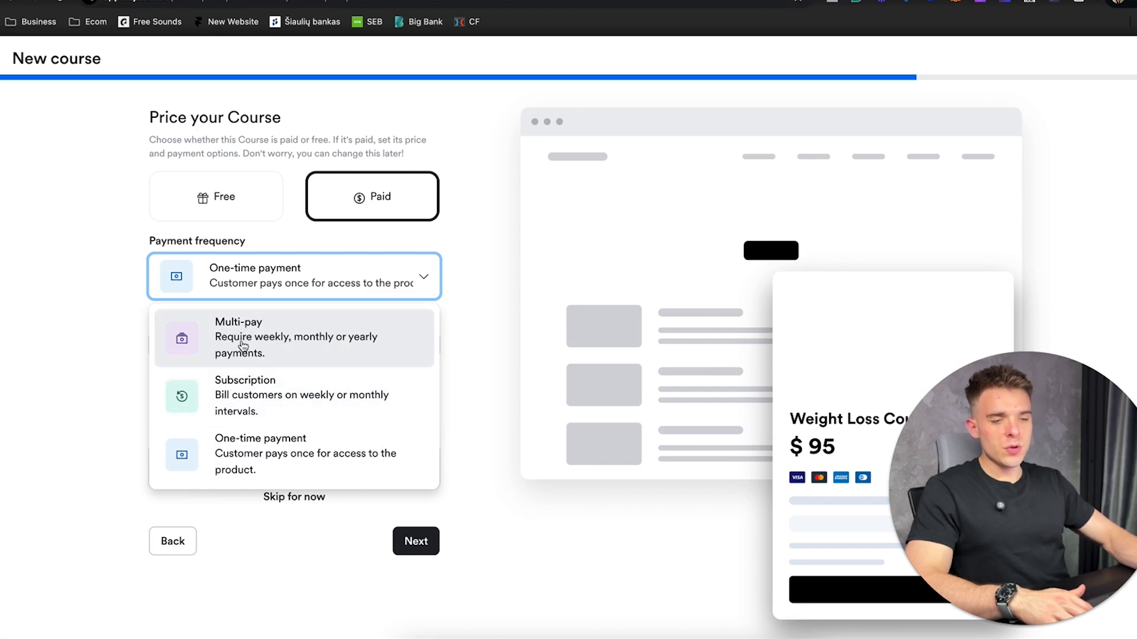
{"action": "left_click", "coordinate": [62, 216]}
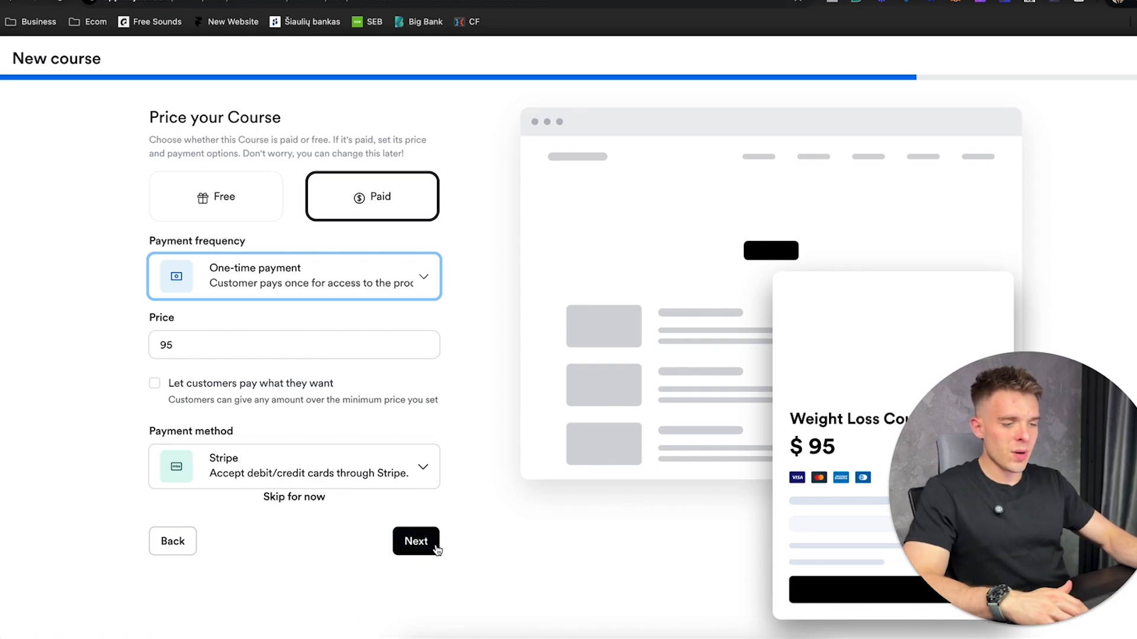
{"action": "left_click", "coordinate": [415, 541]}
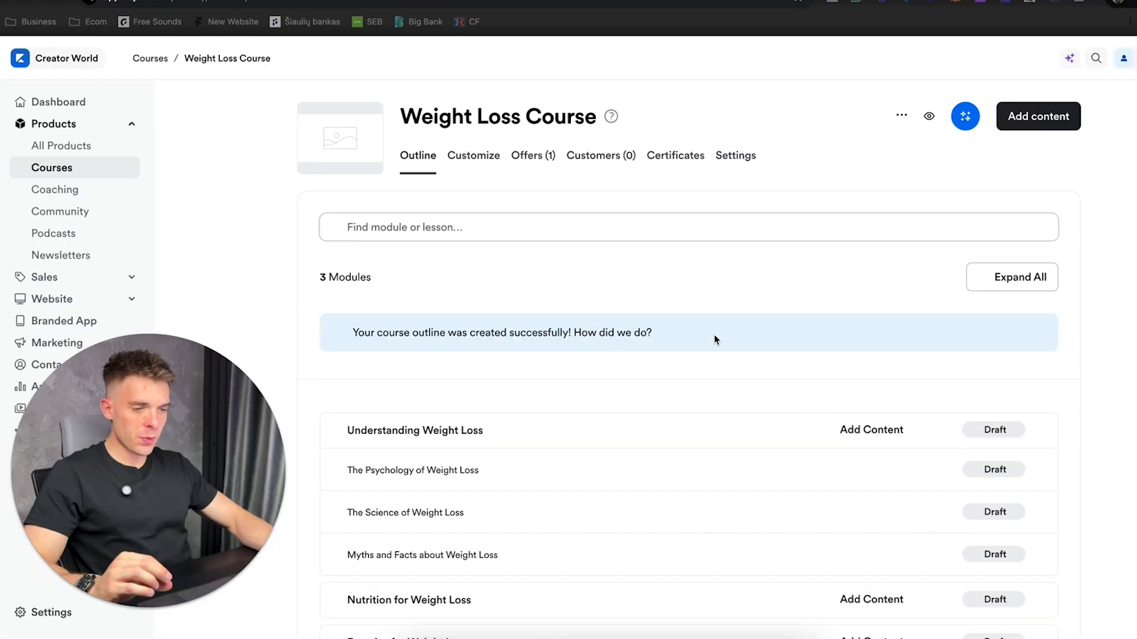
Delete the lesson "The Psychology of Weight Loss" from the Understanding Weight Loss module.
{"action": "scroll", "coordinate": [1048, 413], "scroll_direction": "down", "scroll_amount": 3}
{"action": "scroll", "coordinate": [1048, 415], "scroll_direction": "down", "scroll_amount": 1}
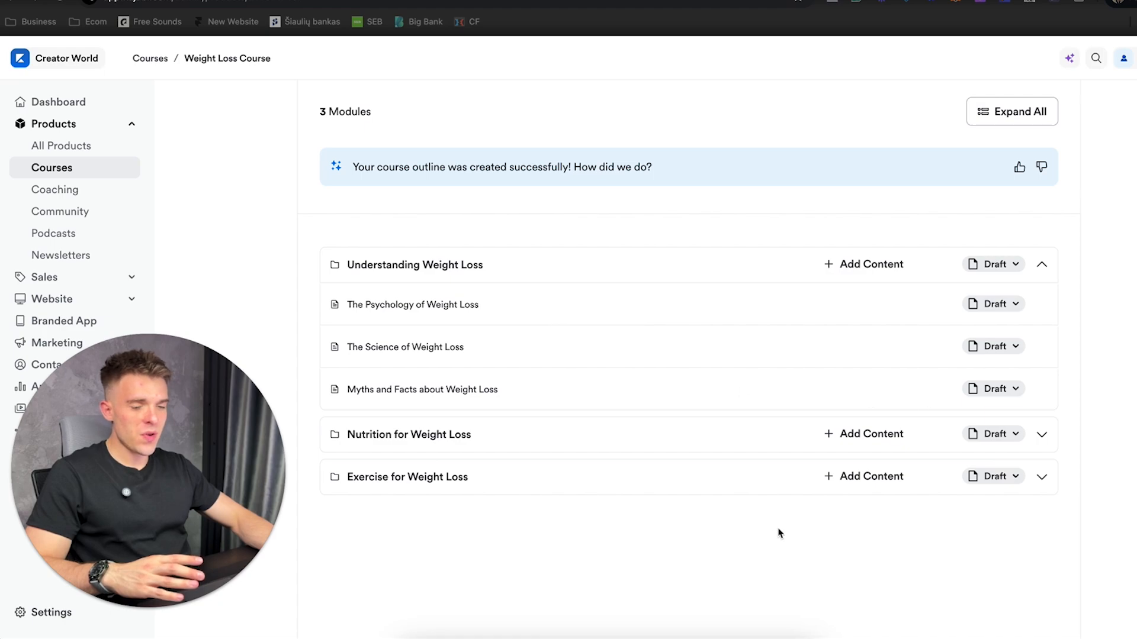
{"action": "mouse_move", "coordinate": [465, 304]}
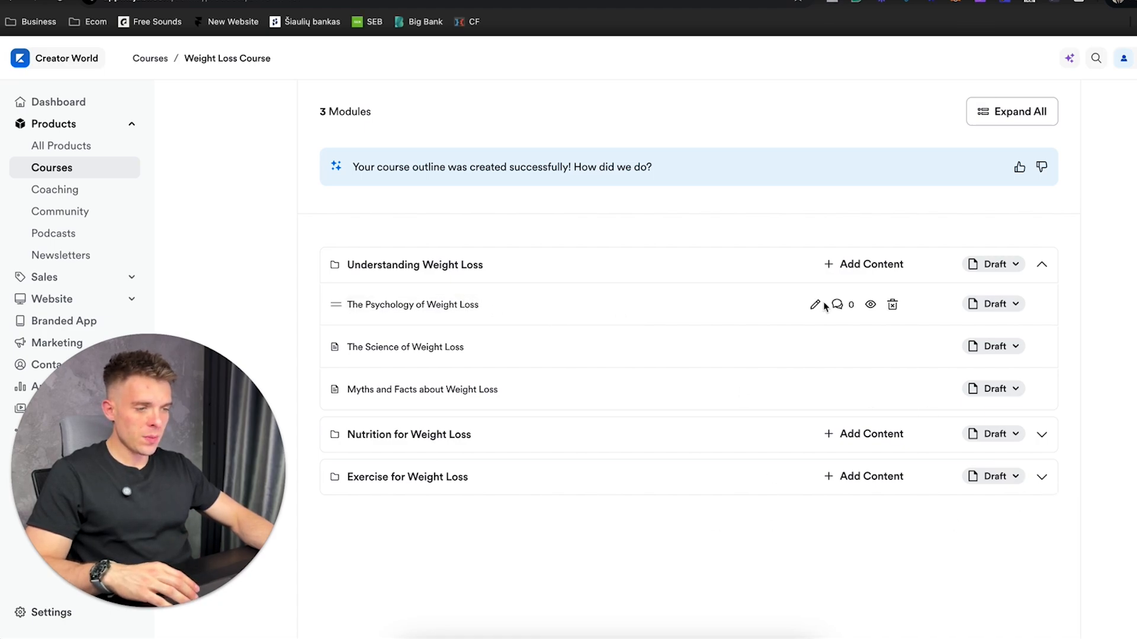
{"action": "left_click", "coordinate": [892, 305]}
{"action": "left_click", "coordinate": [717, 220]}
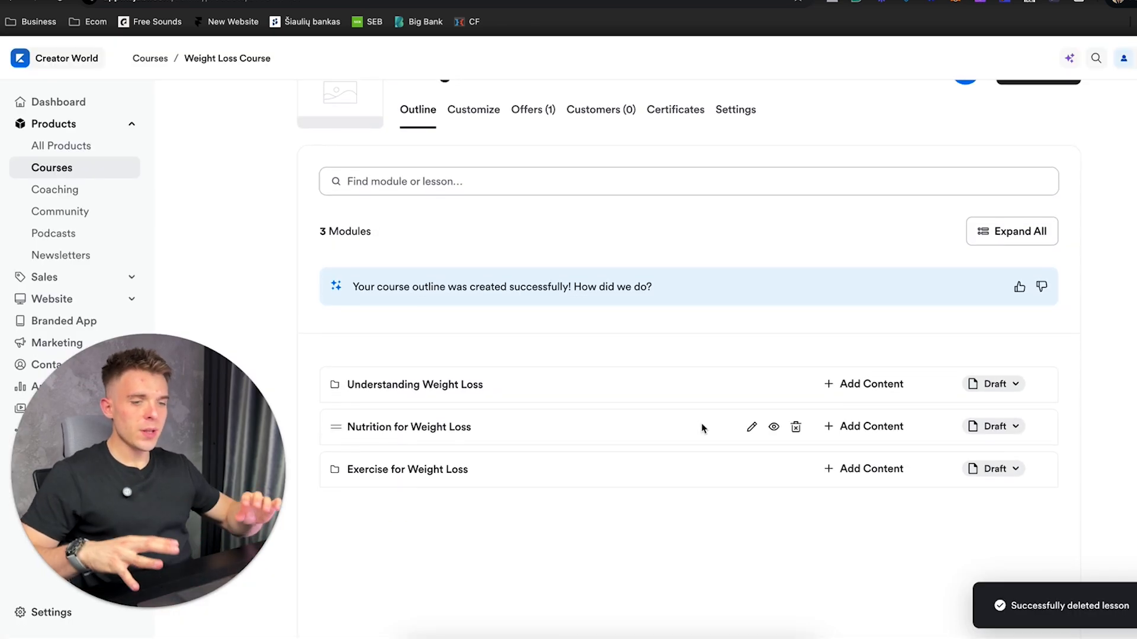
Publish the Understanding Weight Loss module in the course outline.
{"action": "mouse_move", "coordinate": [703, 427]}
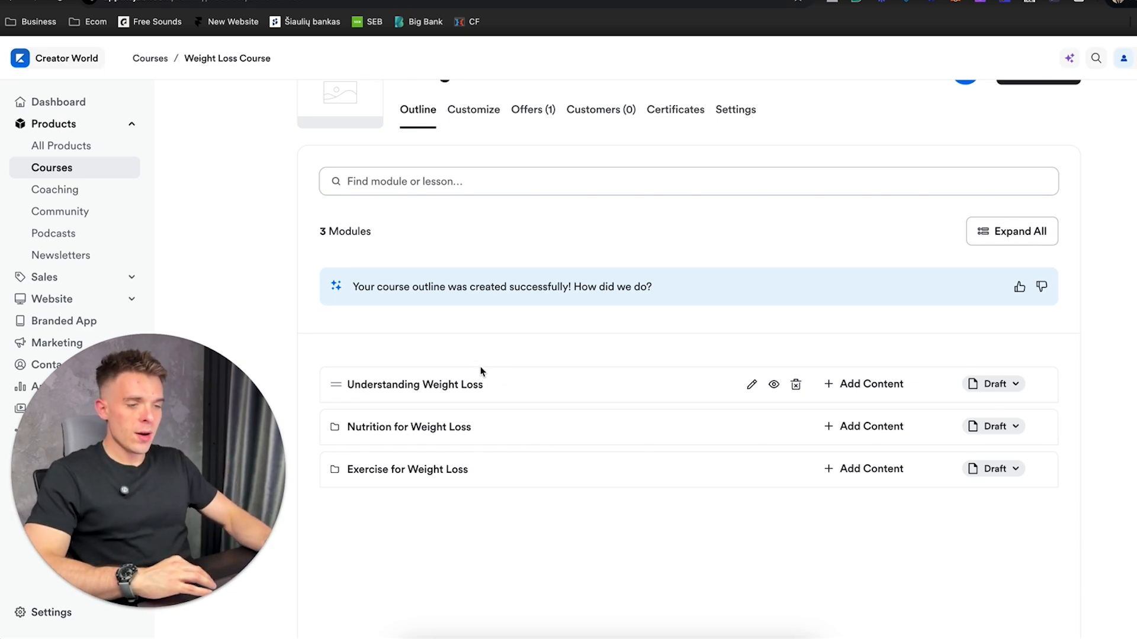
{"action": "scroll", "coordinate": [481, 370], "scroll_direction": "down", "scroll_amount": 1}
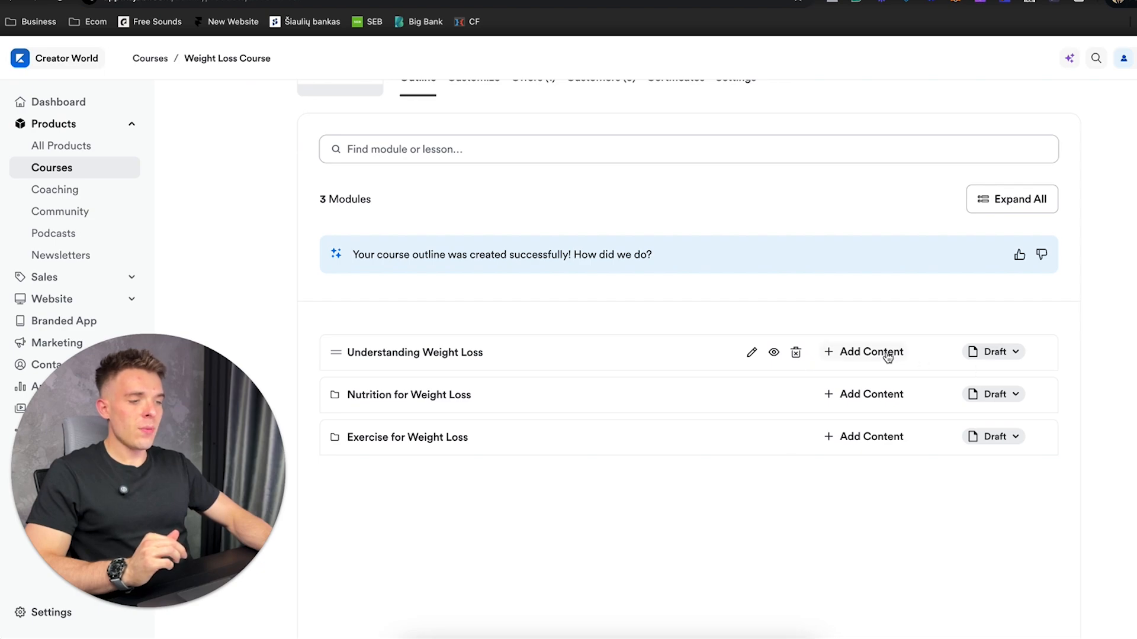
{"action": "scroll", "coordinate": [882, 358], "scroll_direction": "up", "scroll_amount": 1}
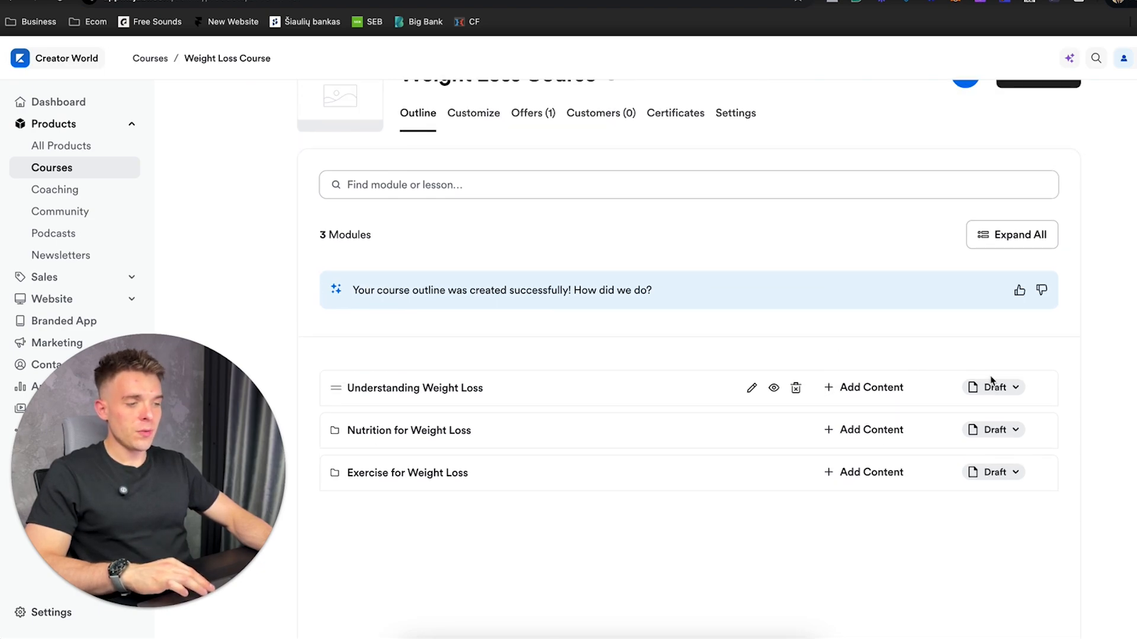
{"action": "left_click", "coordinate": [1001, 387]}
{"action": "left_click", "coordinate": [881, 455]}
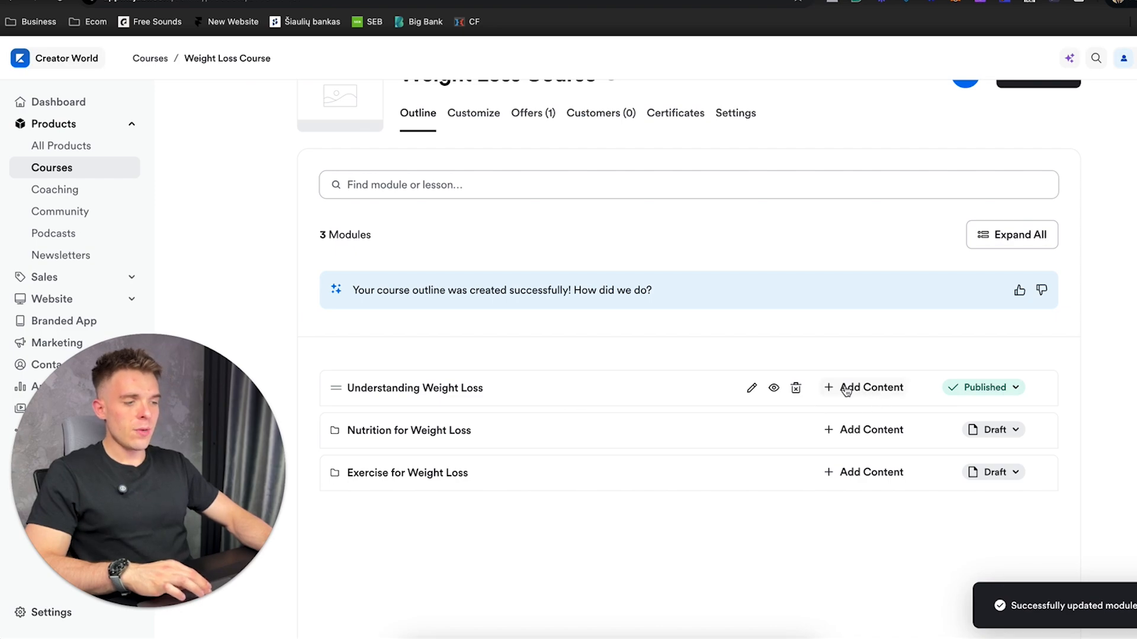
Create a lesson titled "Lesson 1" in the Understanding Weight Loss module and publish it.
{"action": "left_click", "coordinate": [865, 388]}
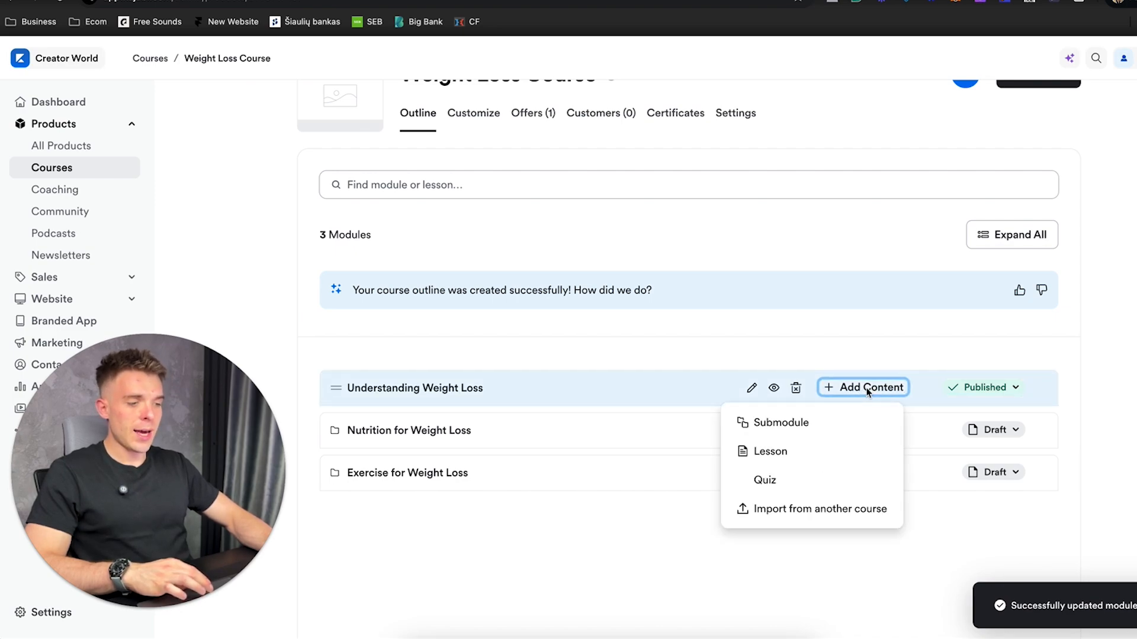
{"action": "left_click", "coordinate": [797, 447]}
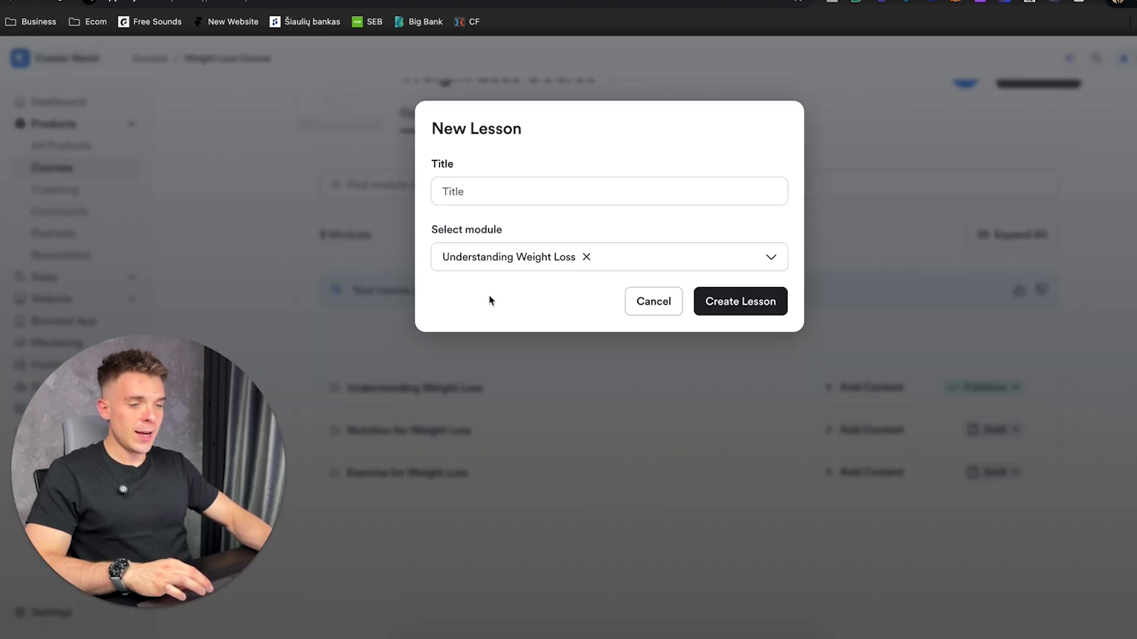
{"action": "left_click", "coordinate": [480, 188]}
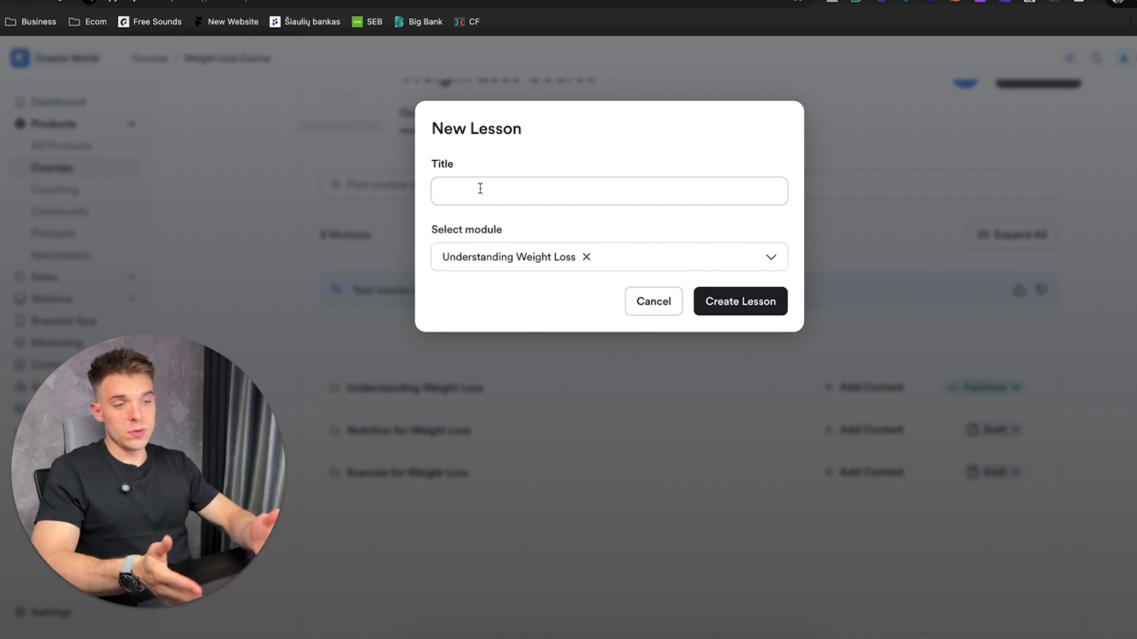
{"action": "type", "text": "Le"}
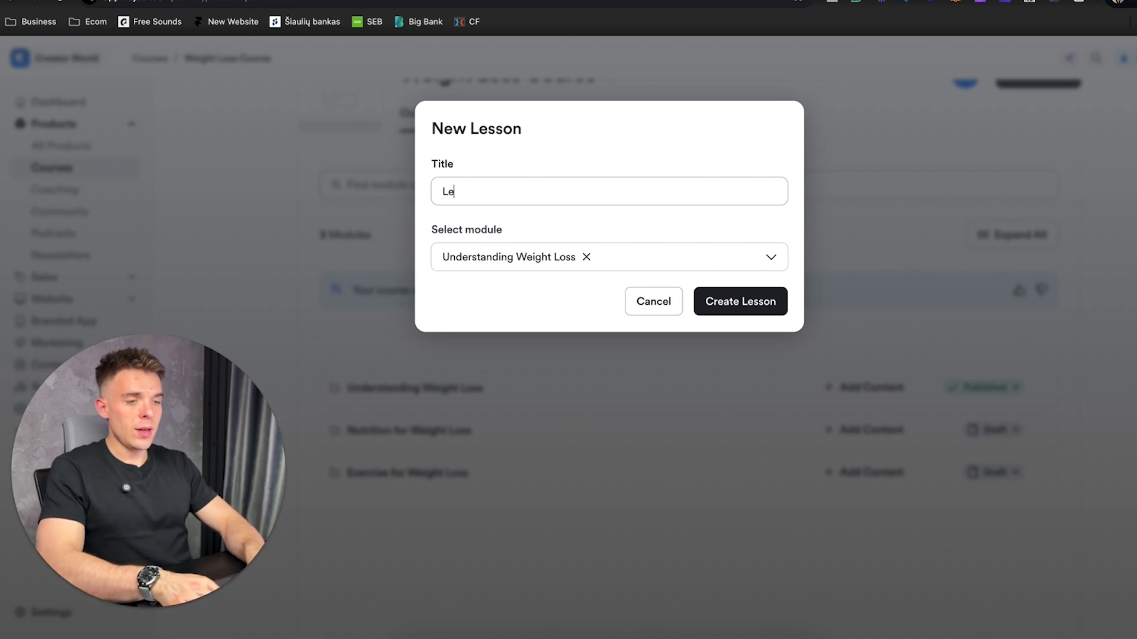
{"action": "type", "text": "sson 1"}
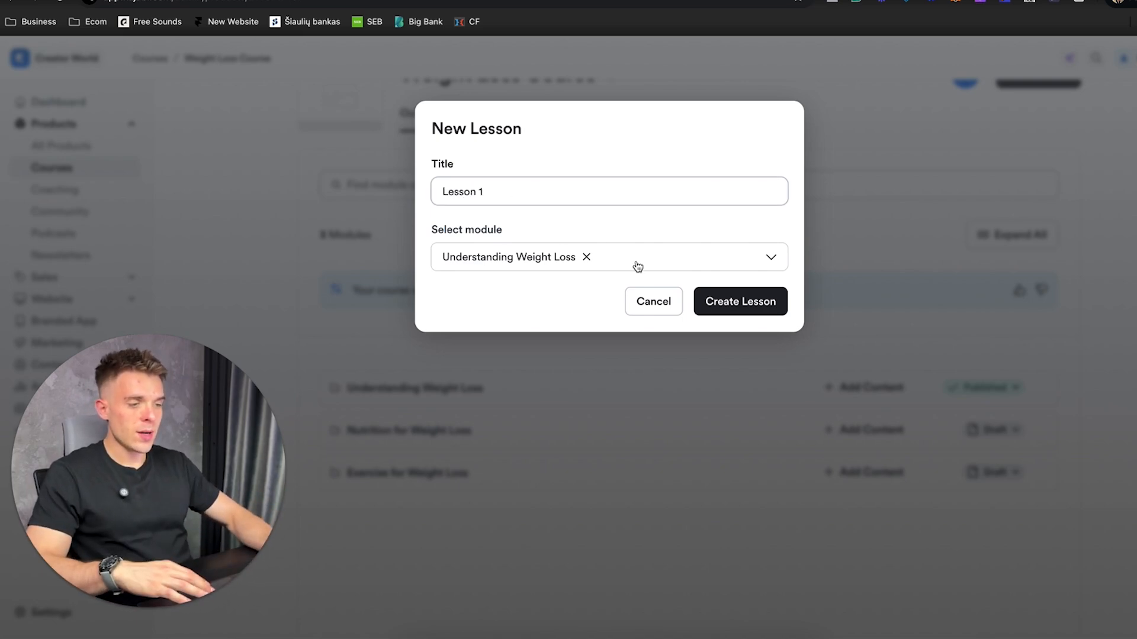
{"action": "left_click", "coordinate": [732, 303]}
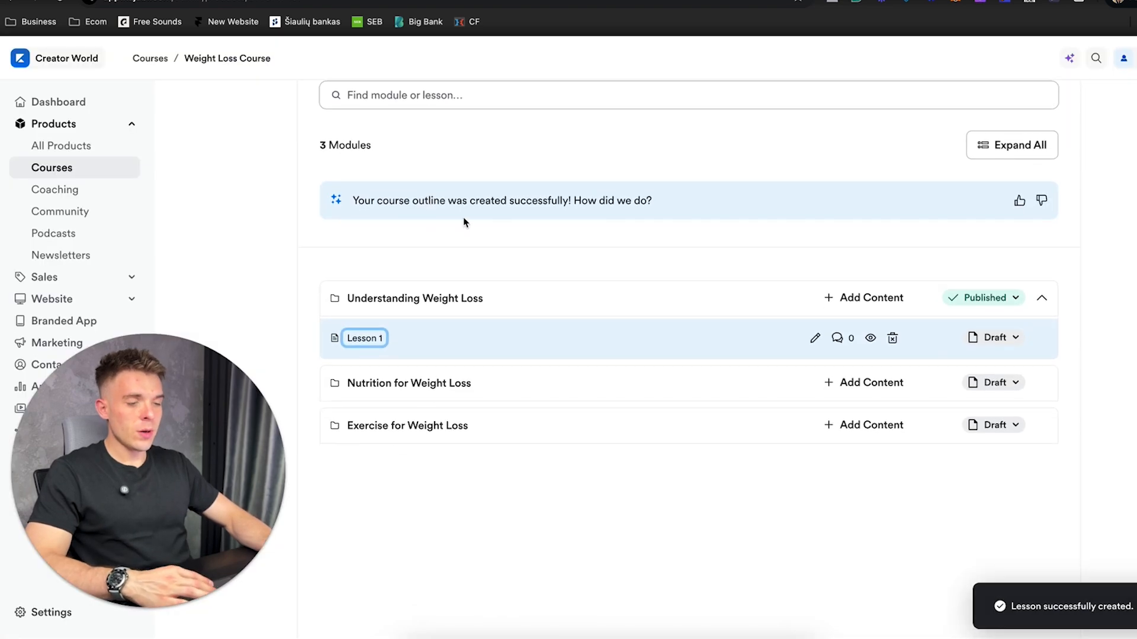
{"action": "left_click", "coordinate": [1000, 335]}
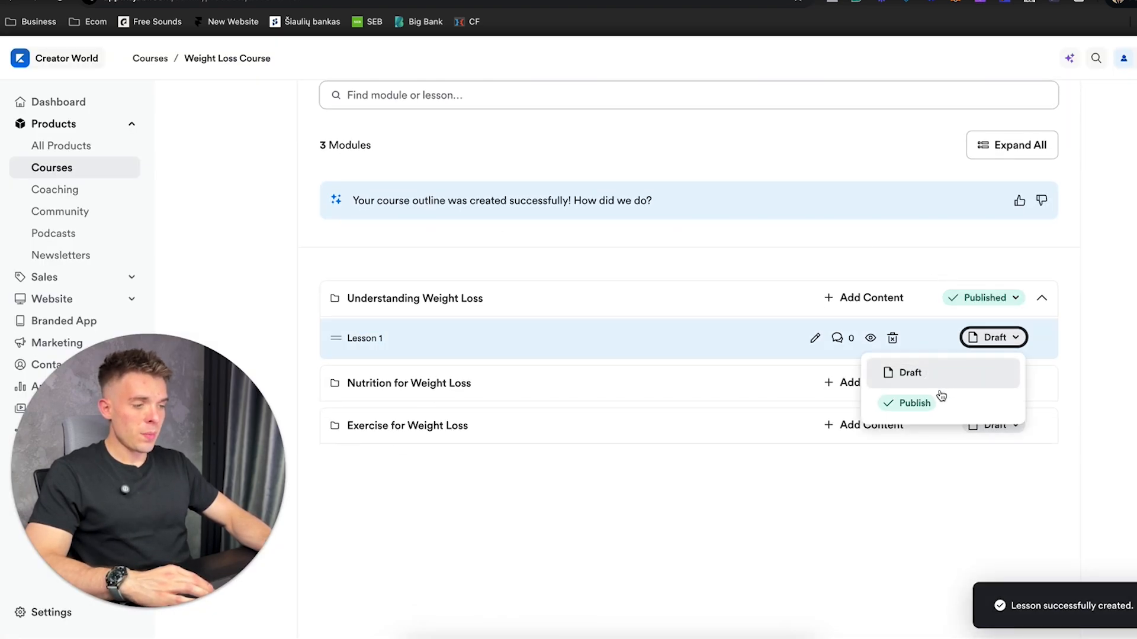
{"action": "left_click", "coordinate": [935, 399]}
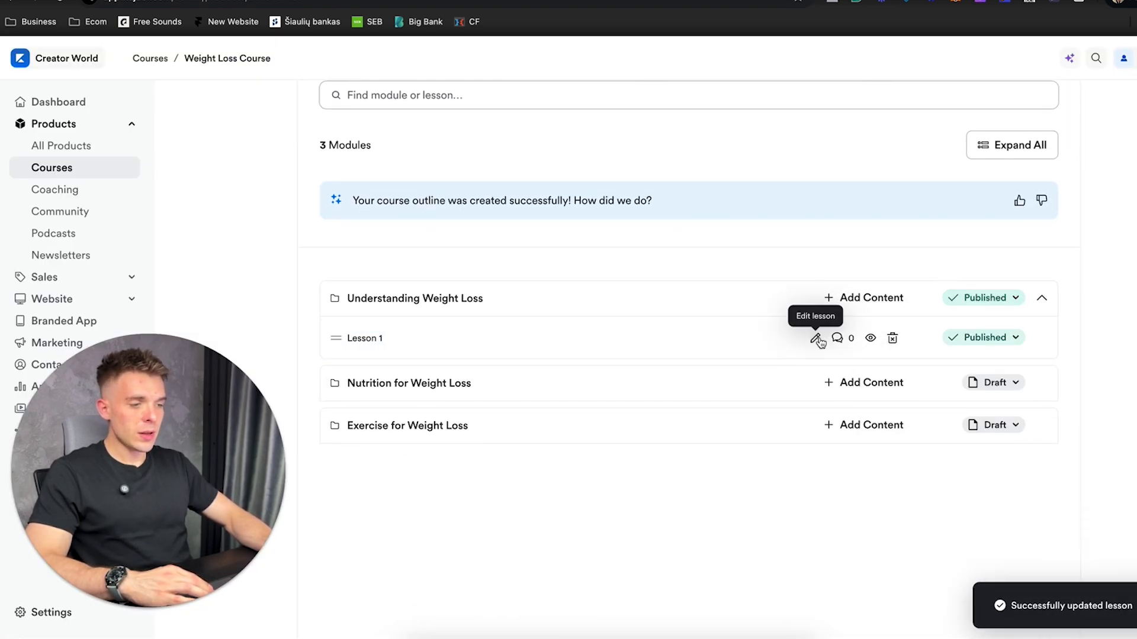
Examine the title, description and image settings of the Understanding Weight Loss module, then close them without changes.
{"action": "scroll", "coordinate": [399, 383], "scroll_direction": "up", "scroll_amount": 2}
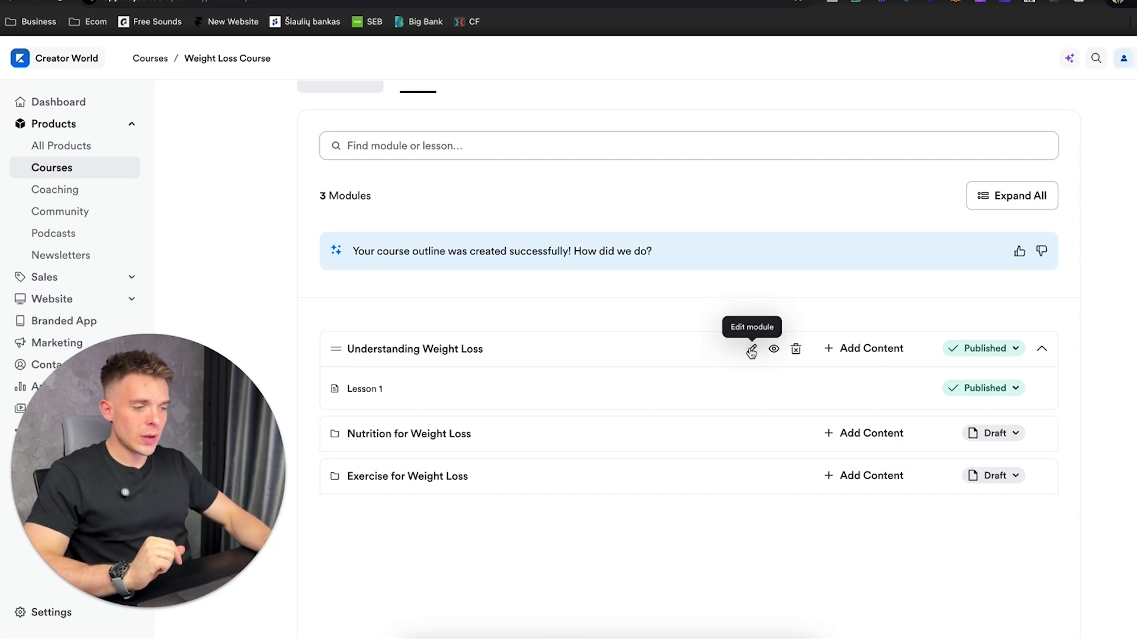
{"action": "left_click", "coordinate": [752, 352]}
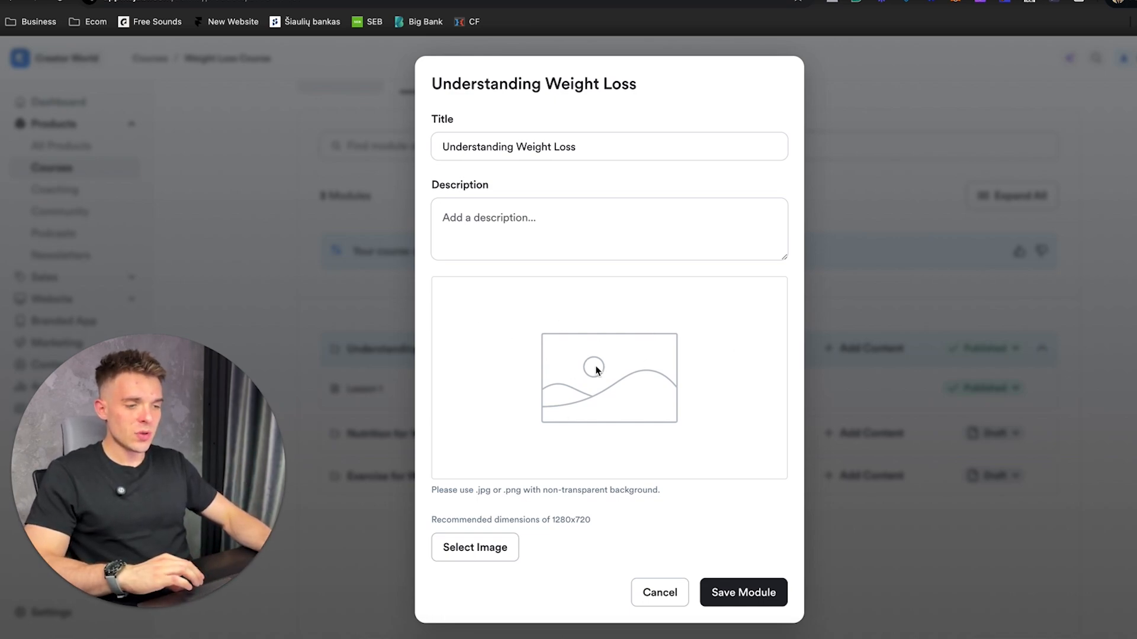
{"action": "left_click", "coordinate": [1102, 403]}
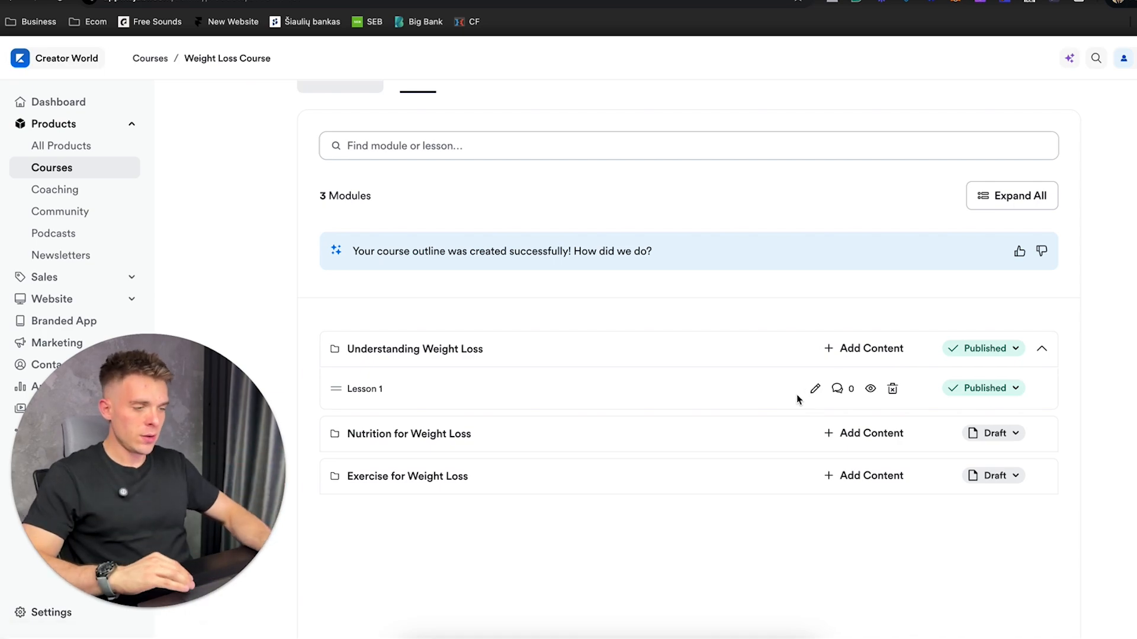
Open Lesson 1 for editing, review its settings and set its media type to Video.
{"action": "left_click", "coordinate": [815, 389]}
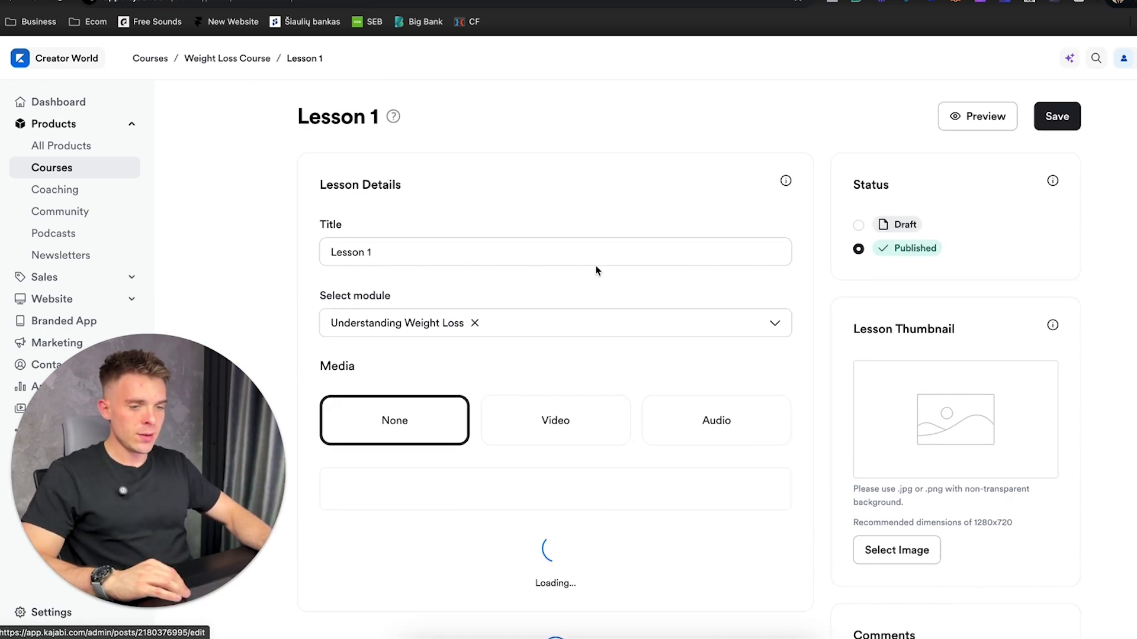
{"action": "scroll", "coordinate": [422, 343], "scroll_direction": "down", "scroll_amount": 2}
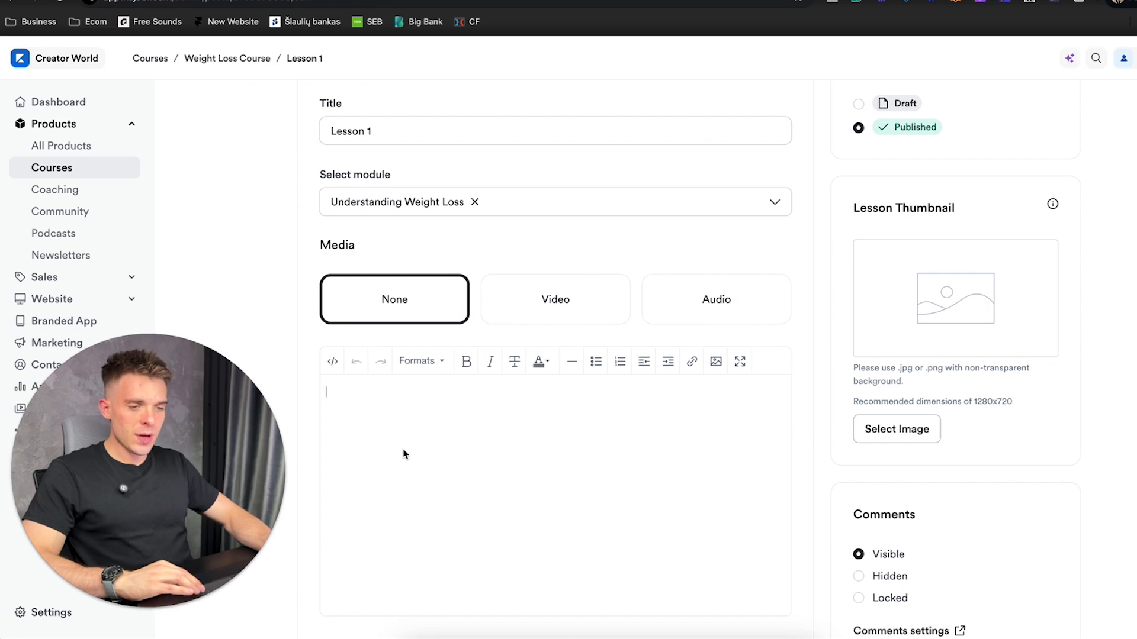
{"action": "scroll", "coordinate": [403, 454], "scroll_direction": "down", "scroll_amount": 2}
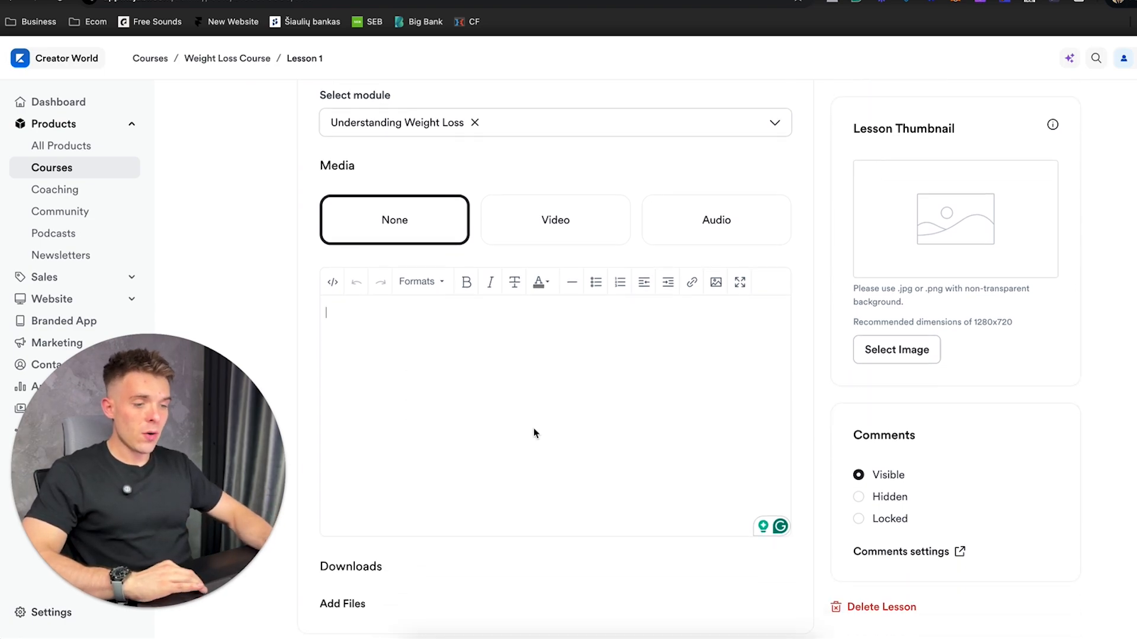
{"action": "scroll", "coordinate": [474, 436], "scroll_direction": "down", "scroll_amount": 3}
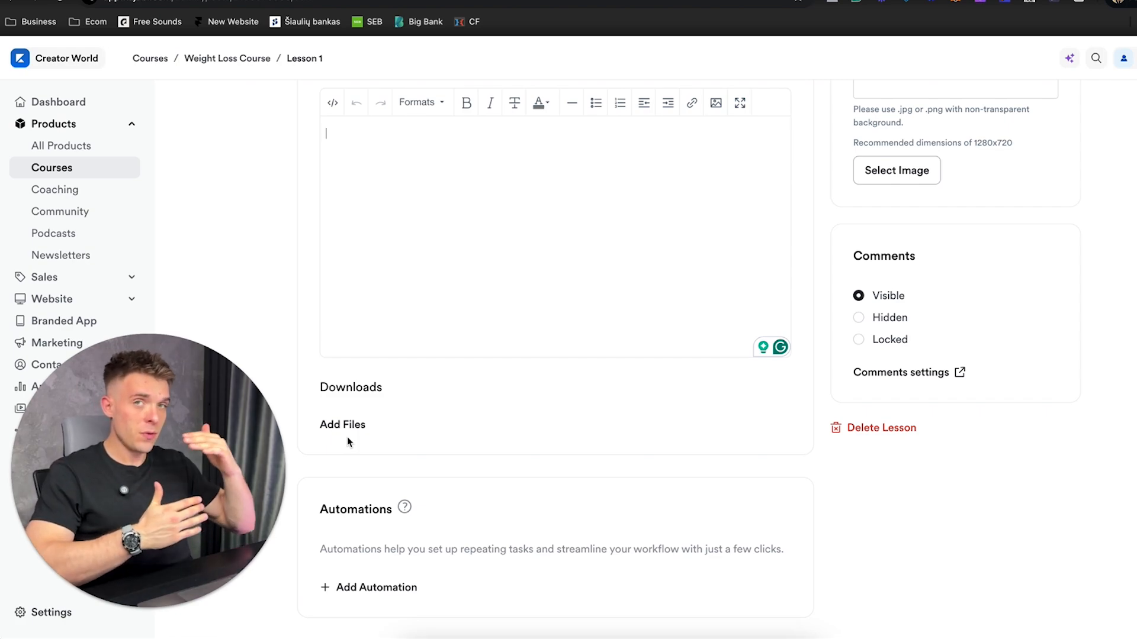
{"action": "scroll", "coordinate": [733, 350], "scroll_direction": "up", "scroll_amount": 5}
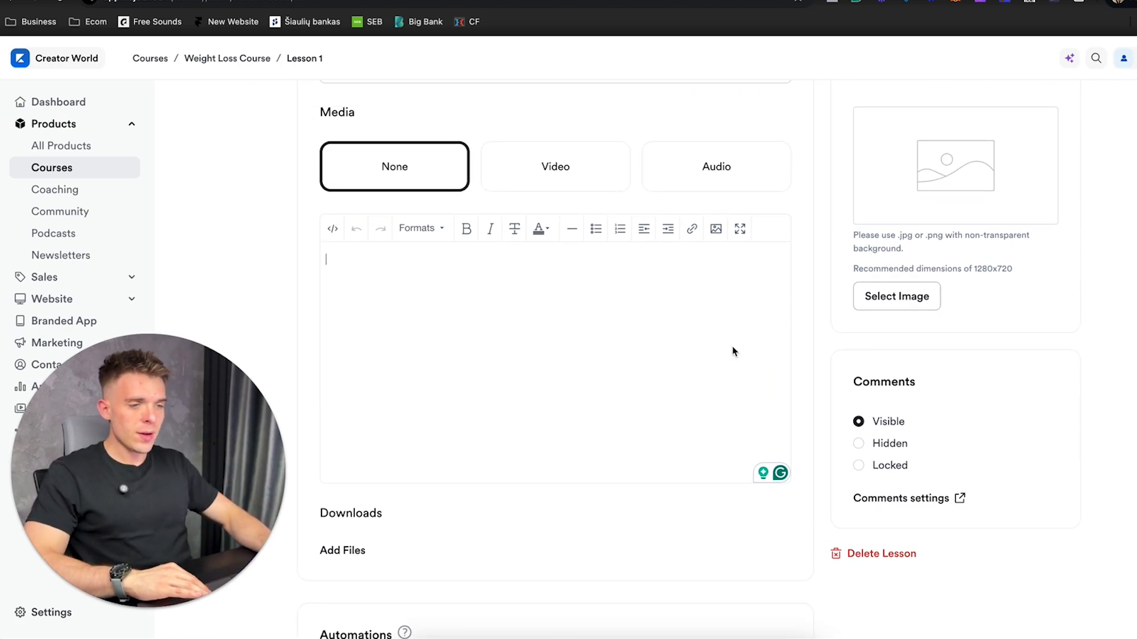
{"action": "left_click", "coordinate": [543, 281]}
{"action": "scroll", "coordinate": [424, 245], "scroll_direction": "down", "scroll_amount": 2}
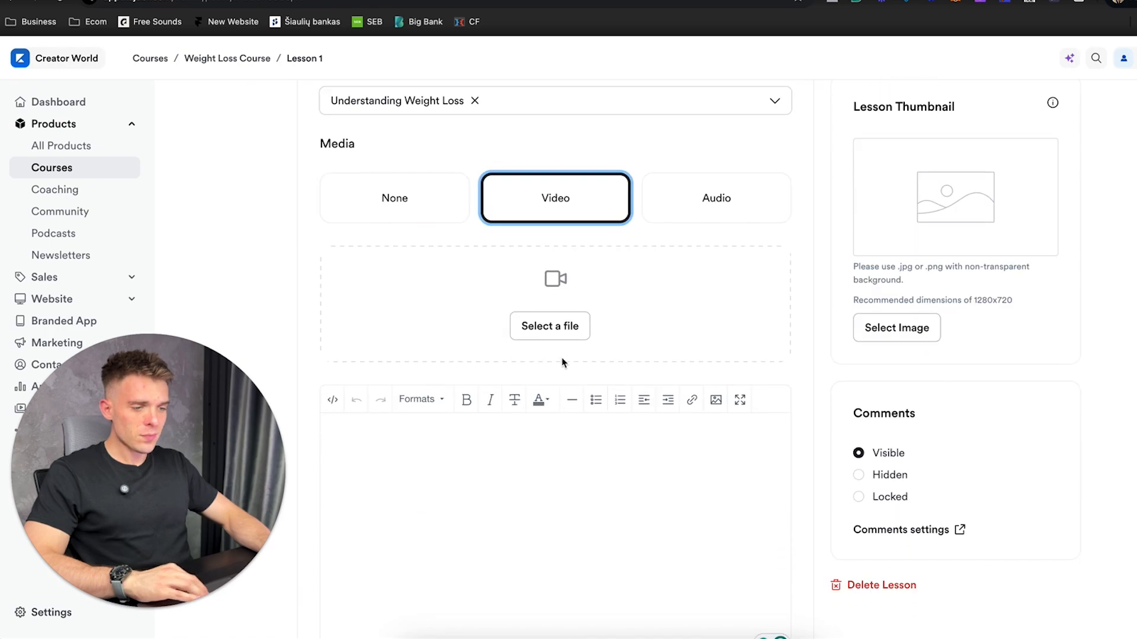
{"action": "scroll", "coordinate": [528, 348], "scroll_direction": "up", "scroll_amount": 4}
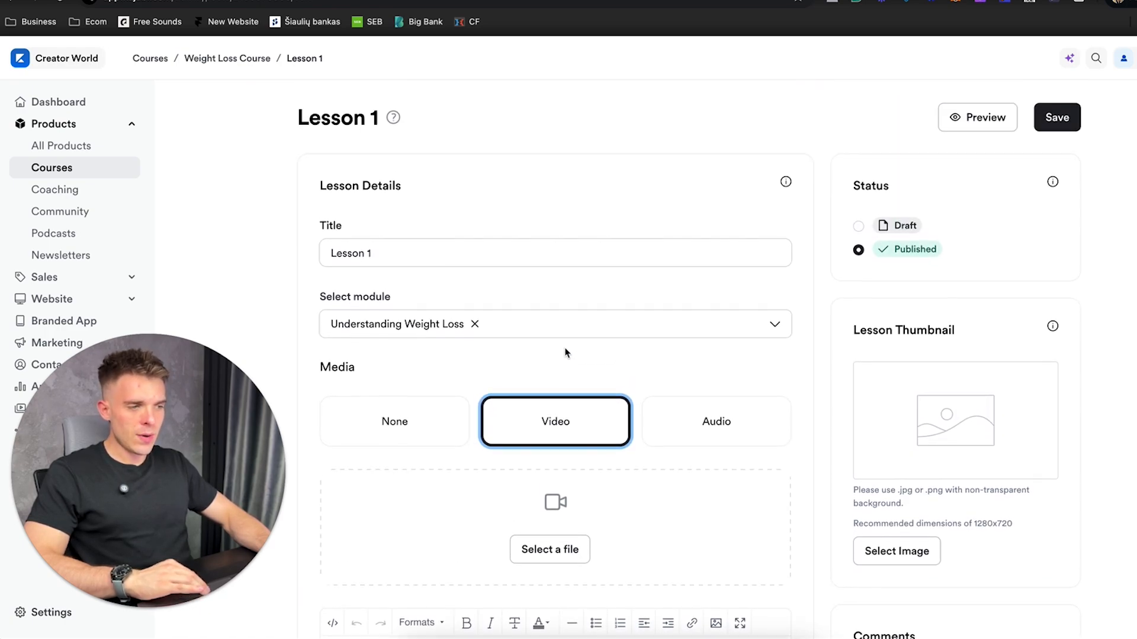
{"action": "scroll", "coordinate": [540, 352], "scroll_direction": "down", "scroll_amount": 1}
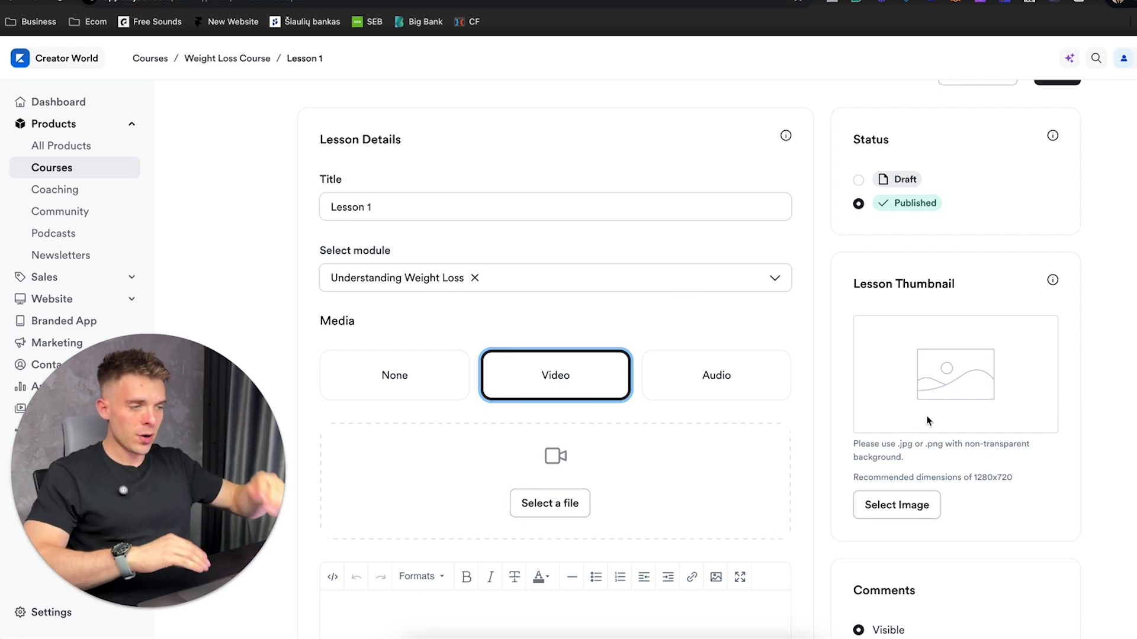
{"action": "scroll", "coordinate": [927, 421], "scroll_direction": "up", "scroll_amount": 1}
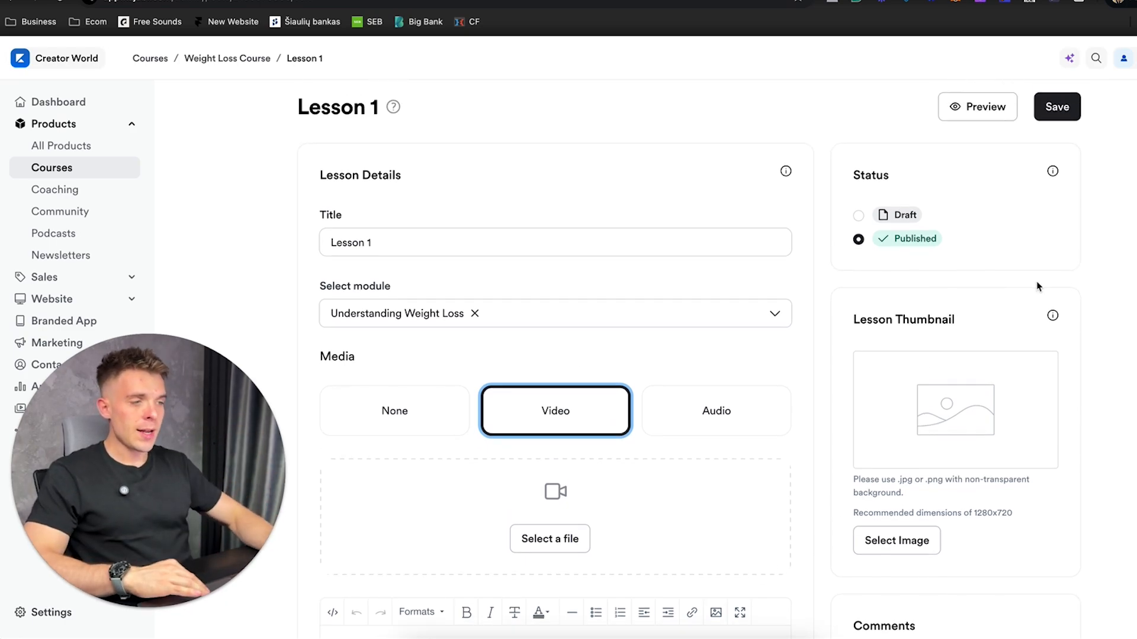
Save Lesson 1 and return to the Weight Loss Course outline.
{"action": "left_click", "coordinate": [1063, 114]}
{"action": "scroll", "coordinate": [1065, 146], "scroll_direction": "up", "scroll_amount": 1}
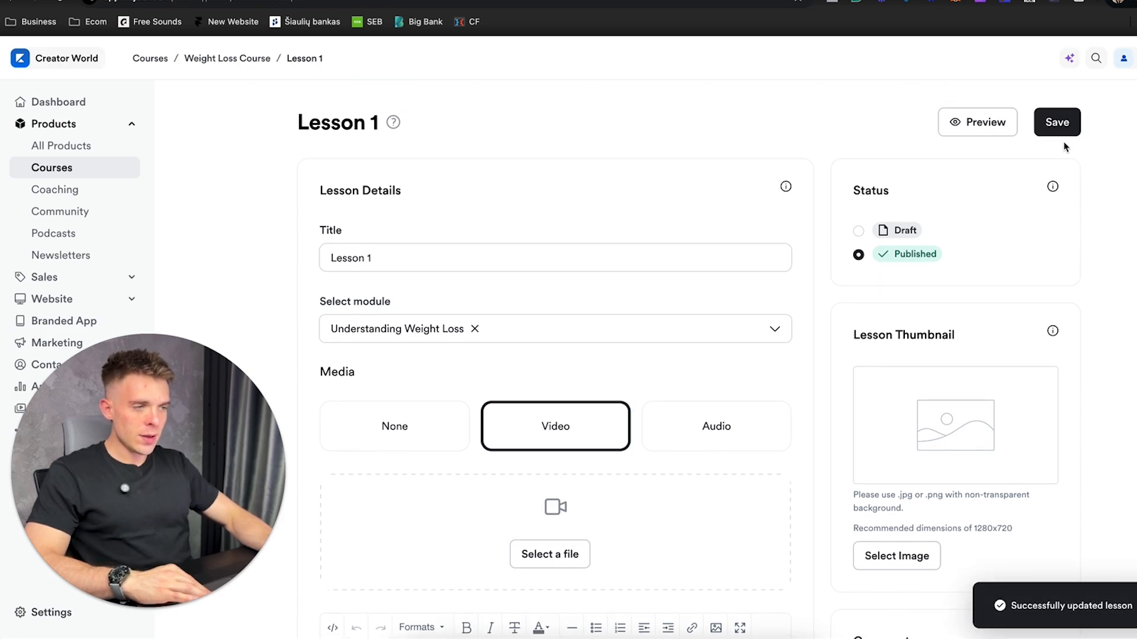
{"action": "left_click", "coordinate": [238, 66]}
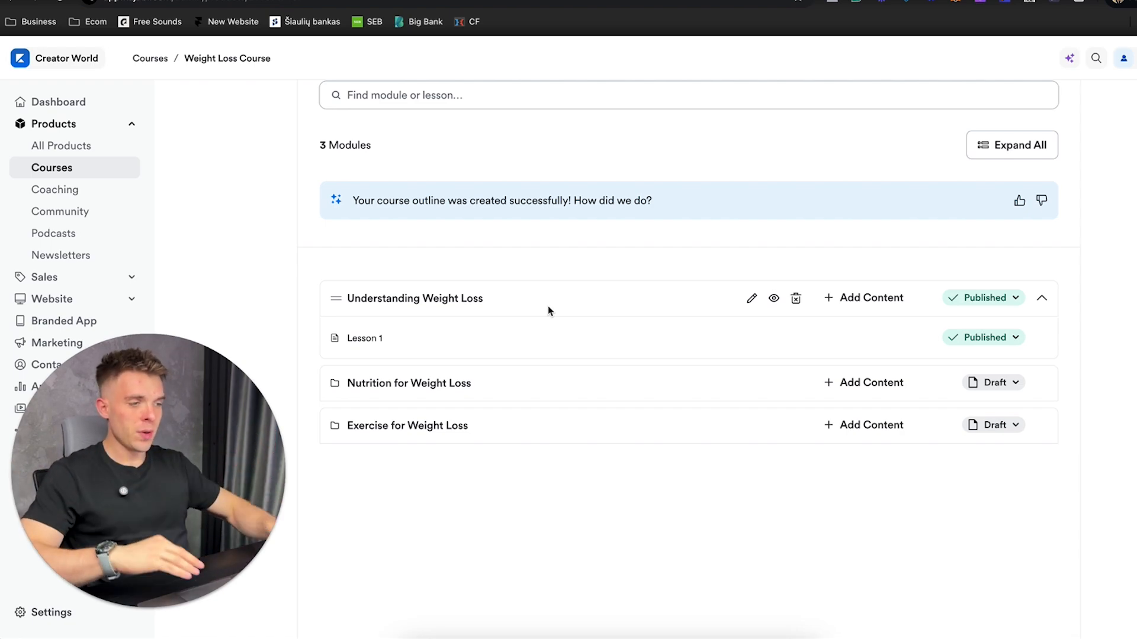
Preview the Weight Loss Course from its outline page.
{"action": "scroll", "coordinate": [554, 296], "scroll_direction": "up", "scroll_amount": 3}
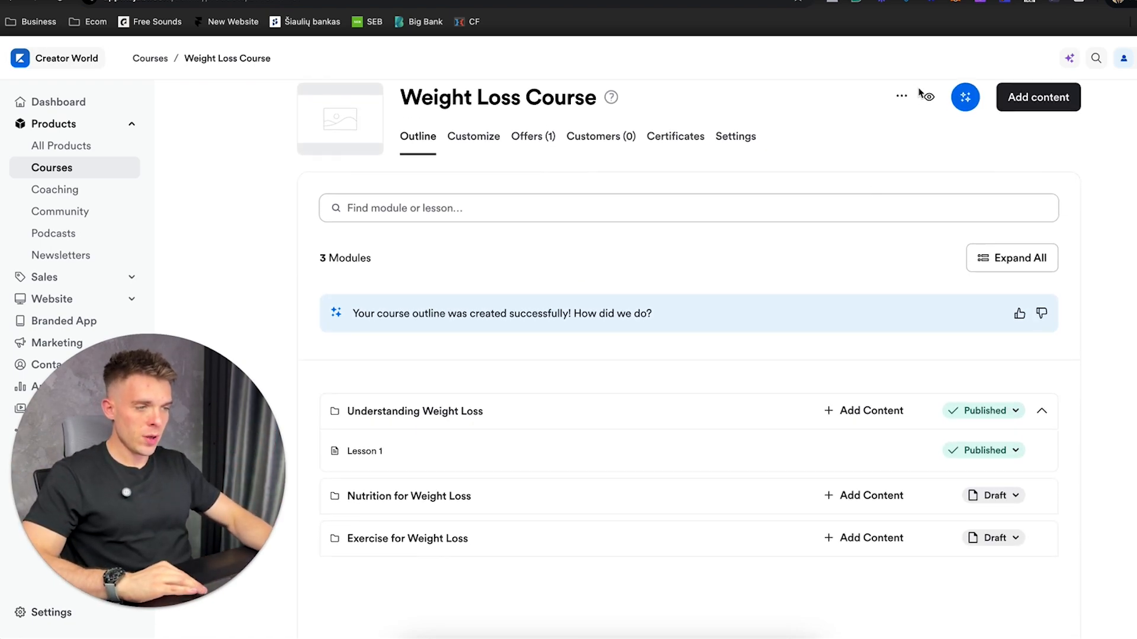
{"action": "scroll", "coordinate": [888, 177], "scroll_direction": "up", "scroll_amount": 1}
{"action": "left_click", "coordinate": [929, 119]}
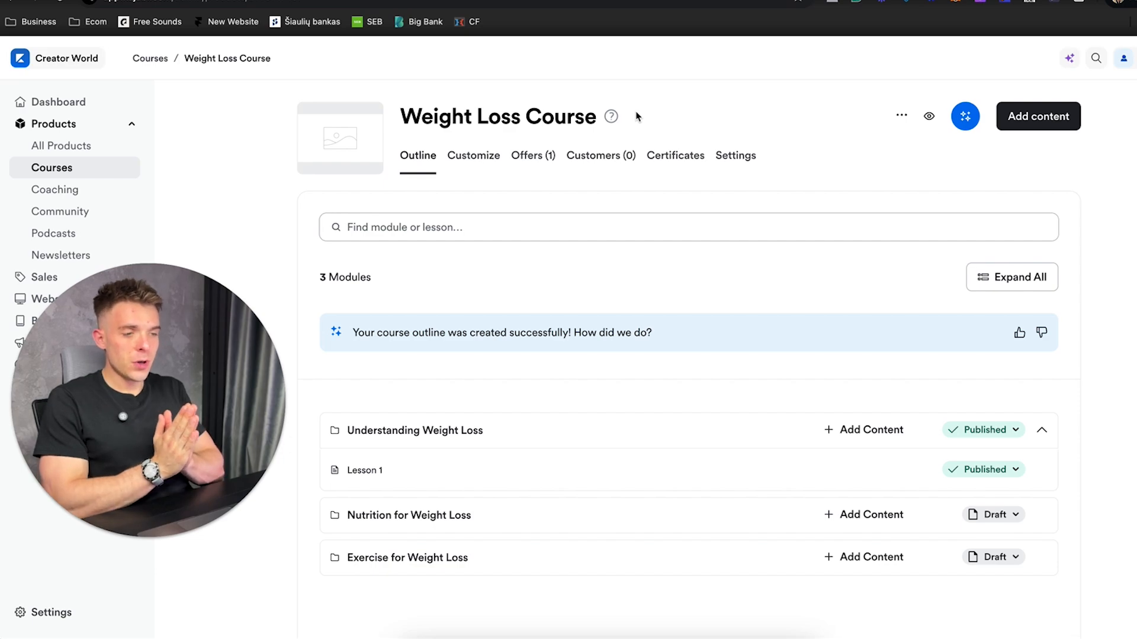
Open the Weight Loss Course offer and examine its details, included products, product access and post-purchase settings.
{"action": "left_click", "coordinate": [546, 157]}
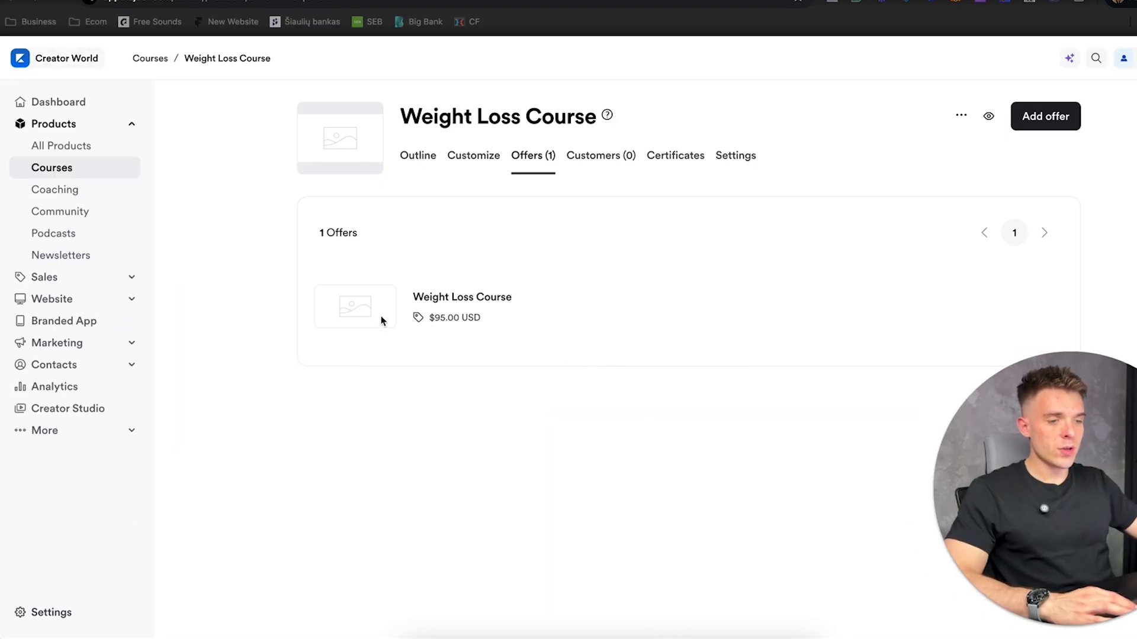
{"action": "left_click", "coordinate": [480, 299]}
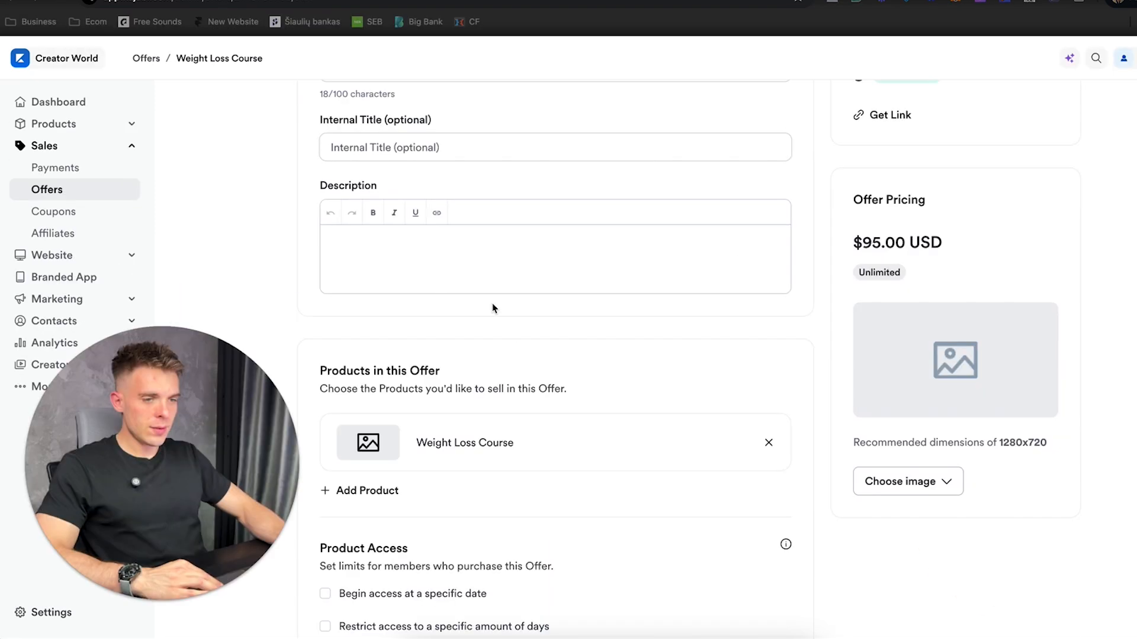
{"action": "scroll", "coordinate": [505, 251], "scroll_direction": "down", "scroll_amount": 5}
{"action": "scroll", "coordinate": [451, 186], "scroll_direction": "down", "scroll_amount": 3}
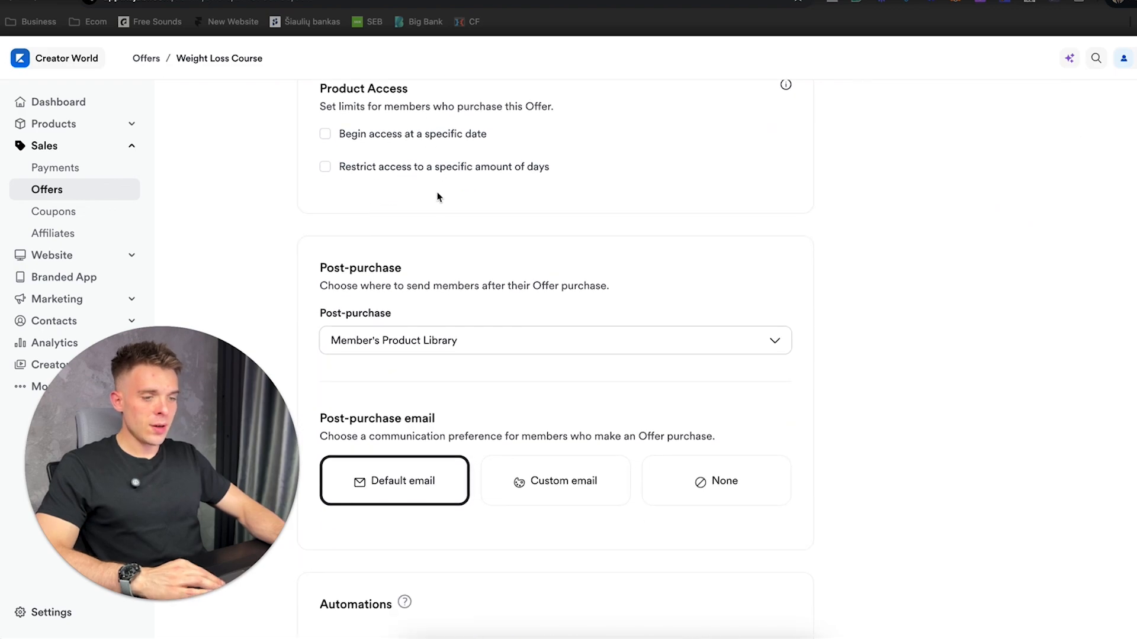
{"action": "scroll", "coordinate": [678, 183], "scroll_direction": "up", "scroll_amount": 10}
{"action": "scroll", "coordinate": [637, 197], "scroll_direction": "down", "scroll_amount": 5}
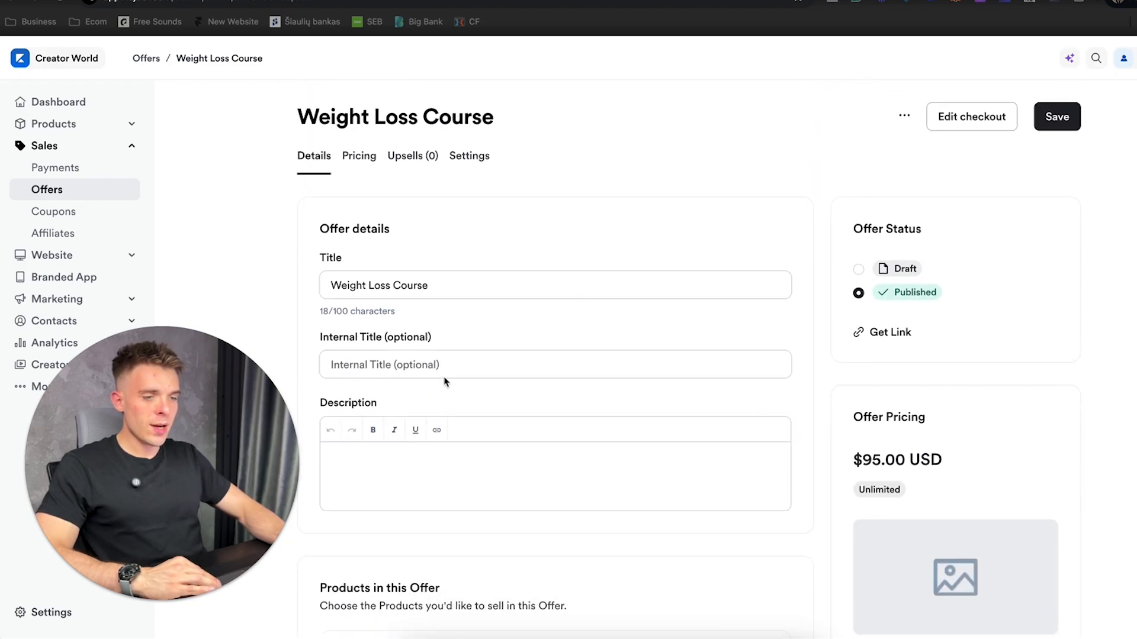
{"action": "scroll", "coordinate": [1015, 145], "scroll_direction": "up", "scroll_amount": 4}
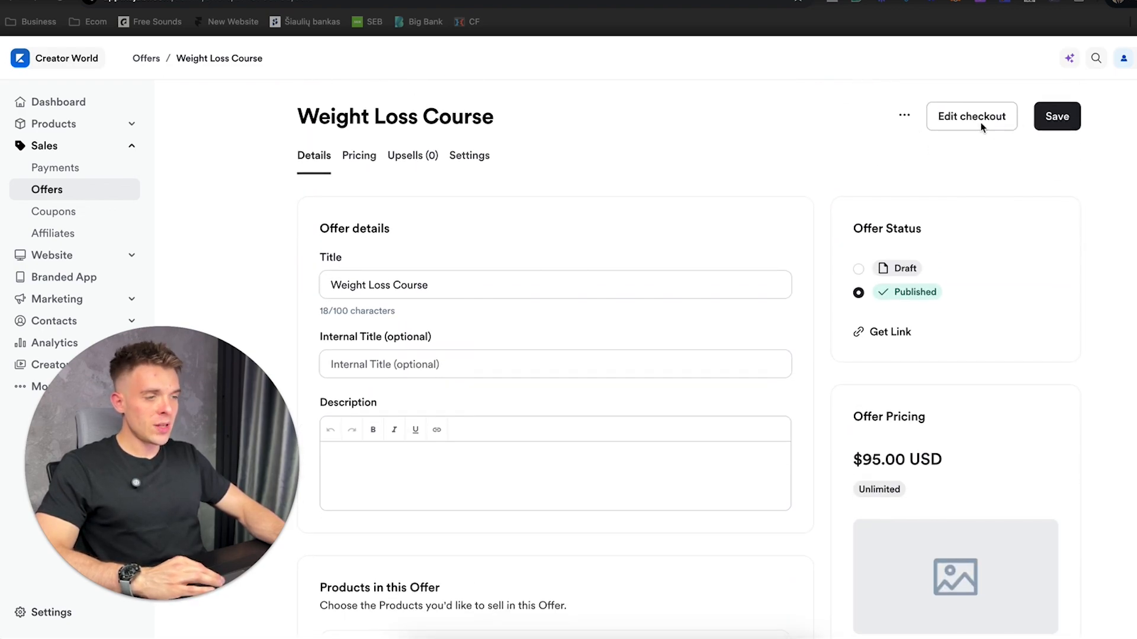
{"action": "scroll", "coordinate": [830, 157], "scroll_direction": "down", "scroll_amount": 4}
{"action": "scroll", "coordinate": [421, 272], "scroll_direction": "down", "scroll_amount": 3}
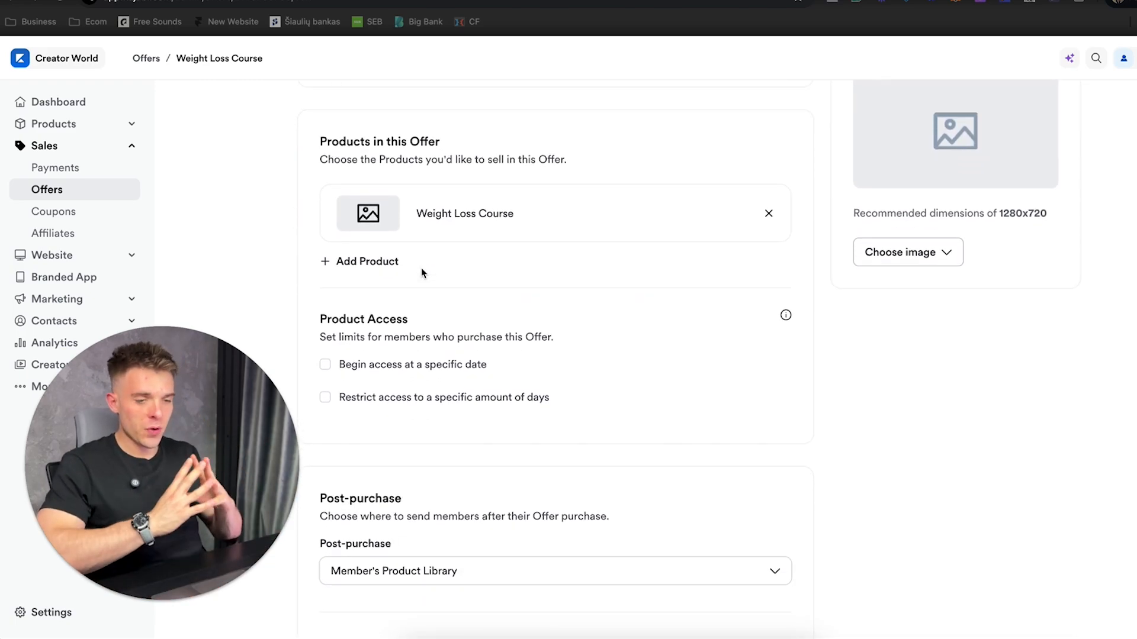
{"action": "scroll", "coordinate": [423, 273], "scroll_direction": "down", "scroll_amount": 5}
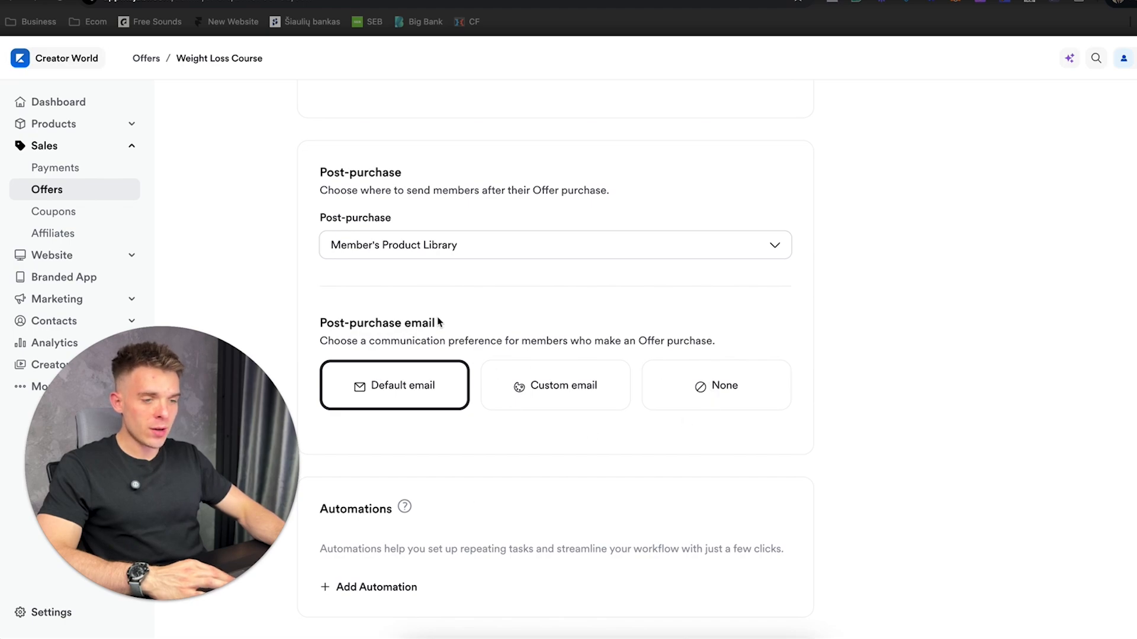
{"action": "scroll", "coordinate": [424, 329], "scroll_direction": "up", "scroll_amount": 1}
{"action": "scroll", "coordinate": [463, 325], "scroll_direction": "down", "scroll_amount": 1}
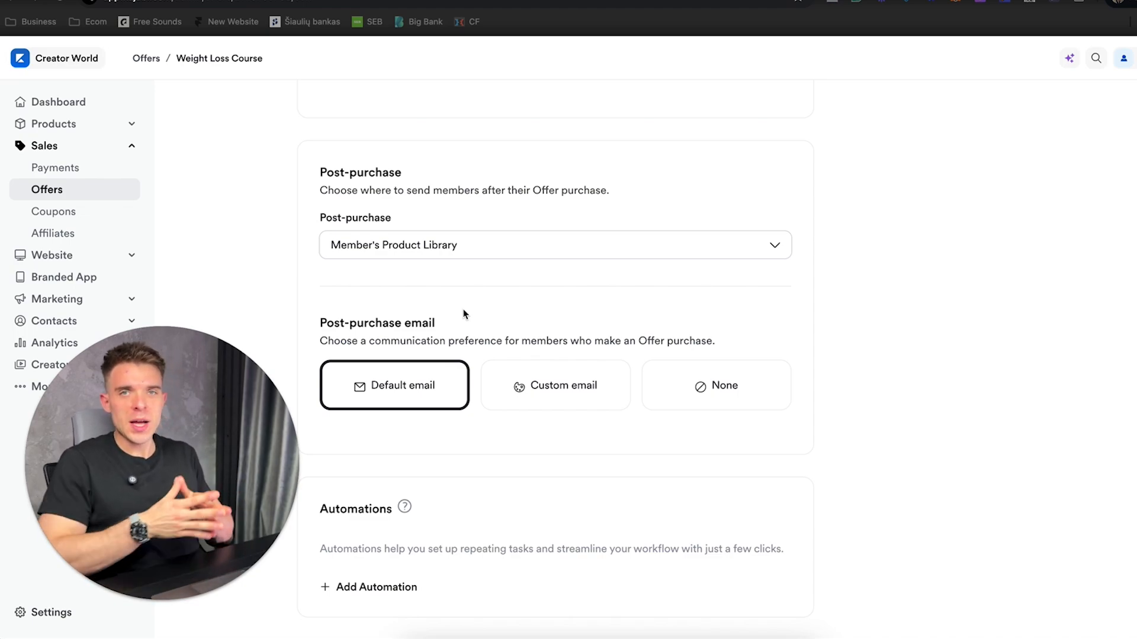
Set the offer's post-purchase email to Custom email and review its subject and content fields.
{"action": "left_click", "coordinate": [578, 386]}
{"action": "scroll", "coordinate": [462, 336], "scroll_direction": "down", "scroll_amount": 5}
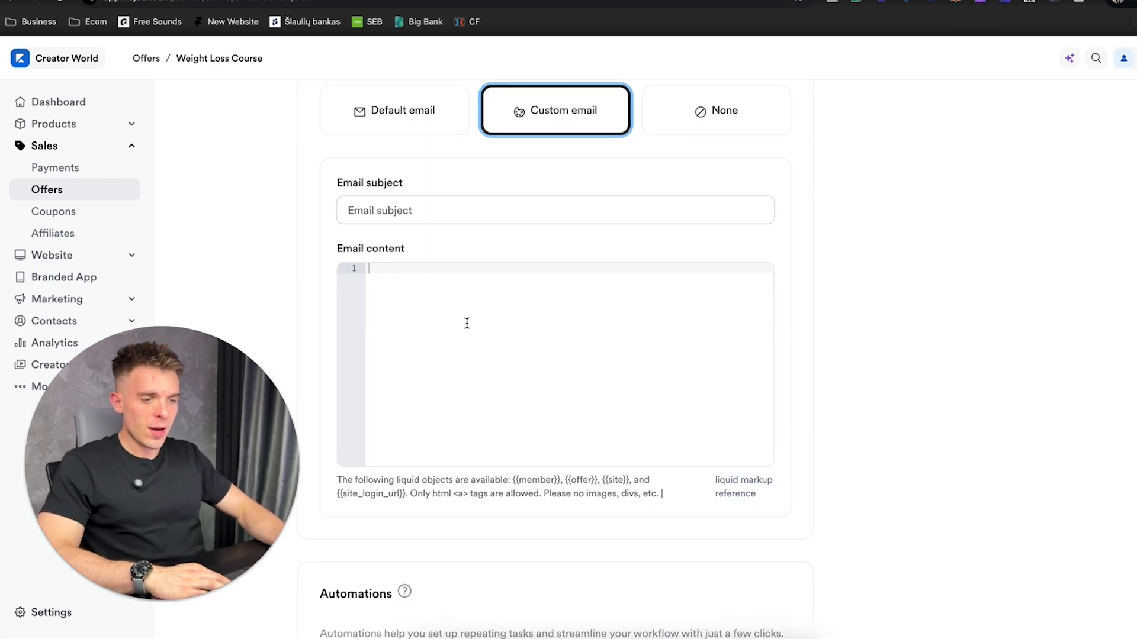
{"action": "scroll", "coordinate": [474, 317], "scroll_direction": "down", "scroll_amount": 1}
{"action": "scroll", "coordinate": [467, 294], "scroll_direction": "up", "scroll_amount": 1}
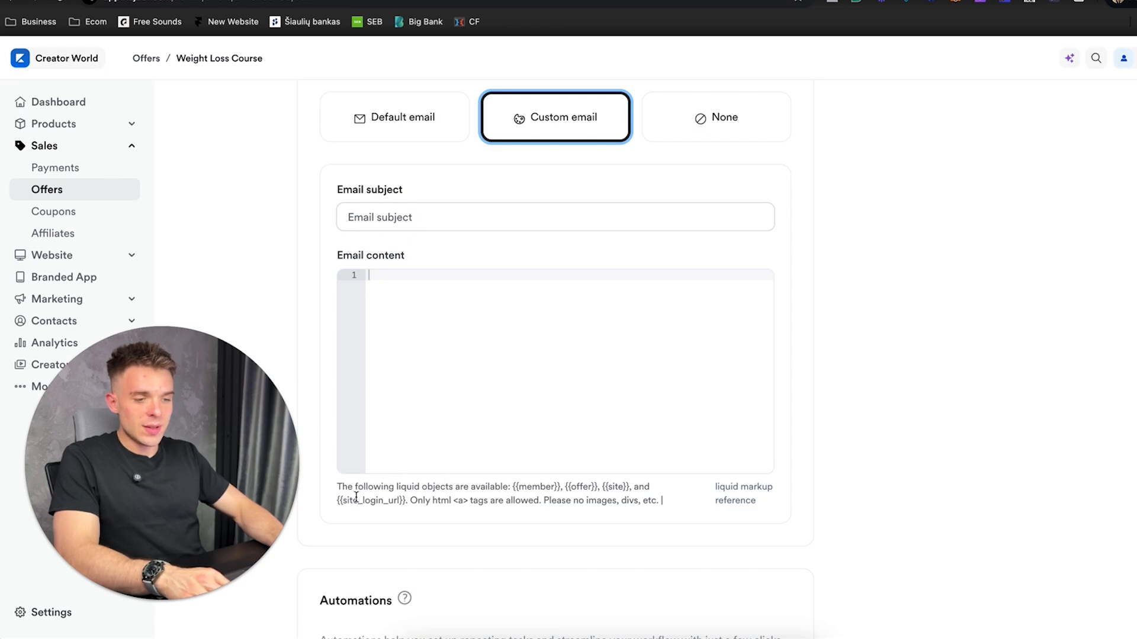
Copy the {{site_login_url}} liquid object from the help text into the custom email content.
{"action": "left_click_drag", "start_coordinate": [338, 505], "coordinate": [408, 504]}
{"action": "key", "text": "ctrl+c"}
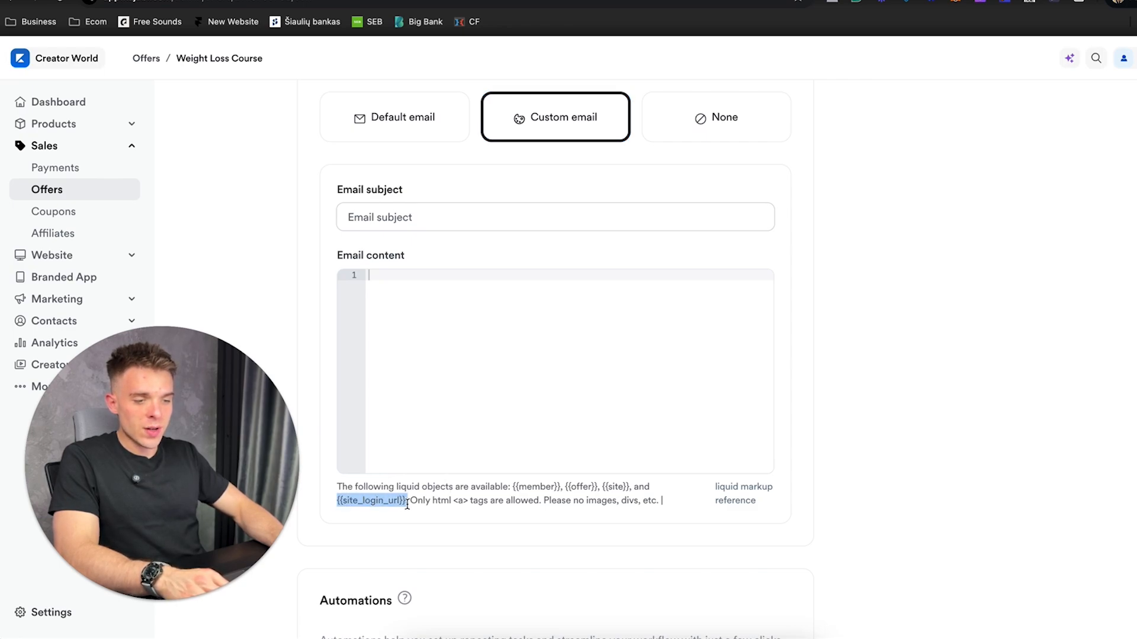
{"action": "left_click", "coordinate": [495, 326]}
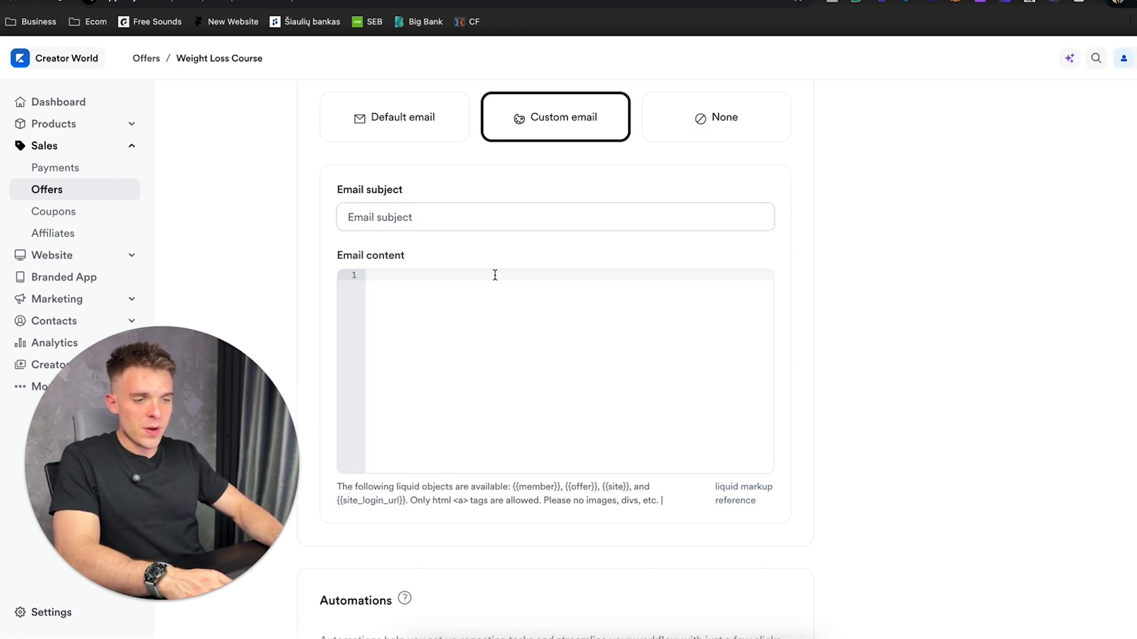
{"action": "key", "text": "ctrl+v"}
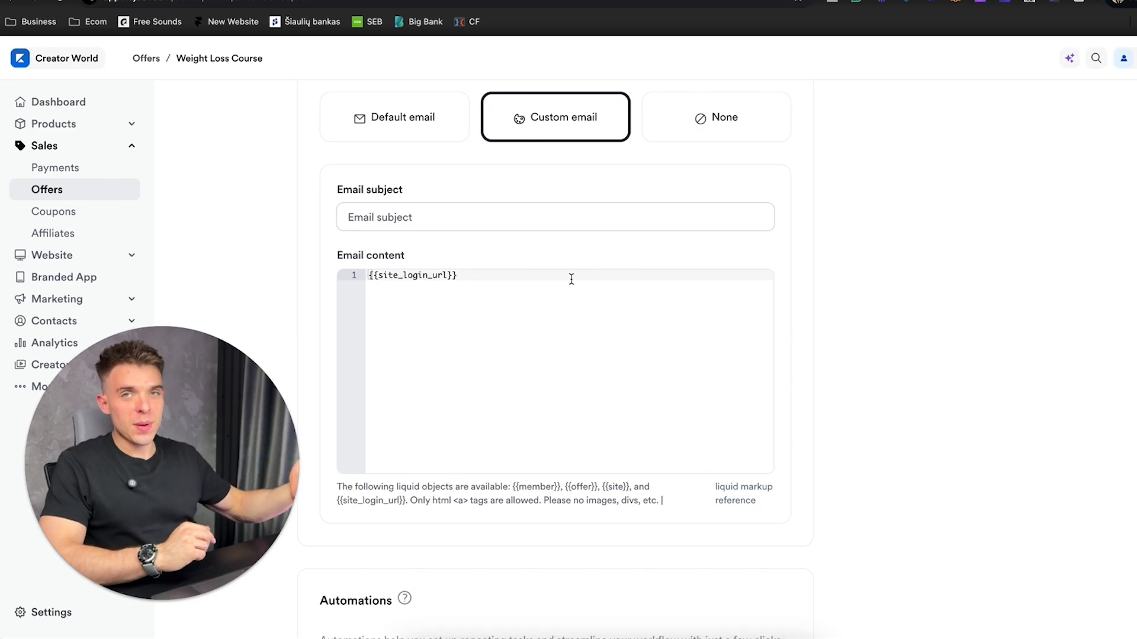
Remove the login URL placeholder from the custom email content, leaving the content empty.
{"action": "key", "text": "ctrl+a"}
{"action": "key", "text": "super+c"}
{"action": "key", "text": "BackSpace"}
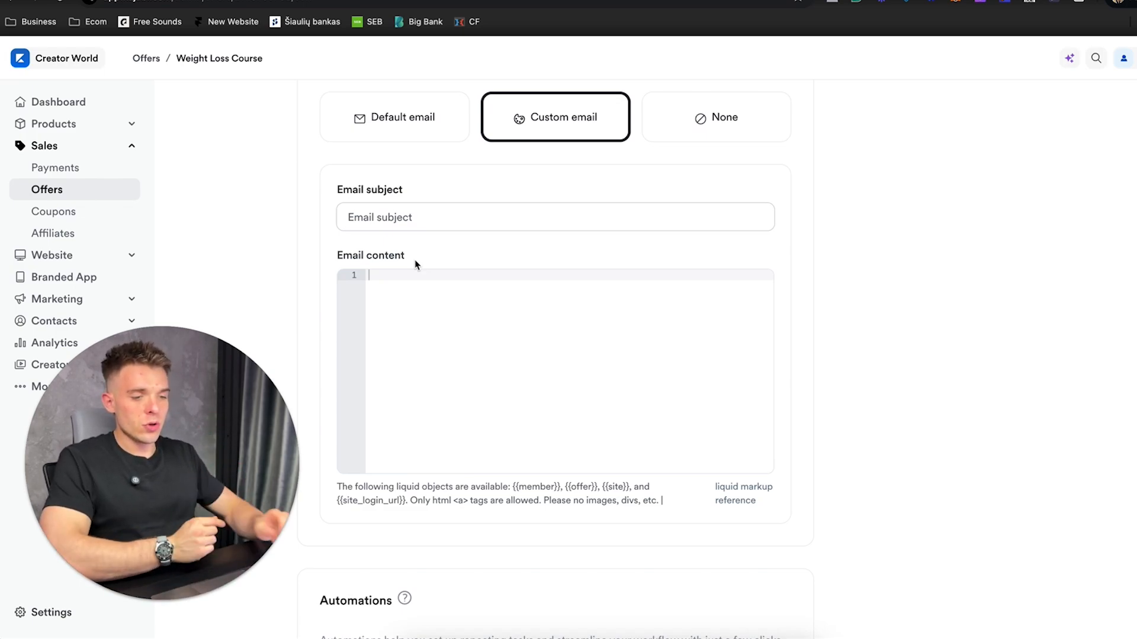
{"action": "key", "text": "super+v"}
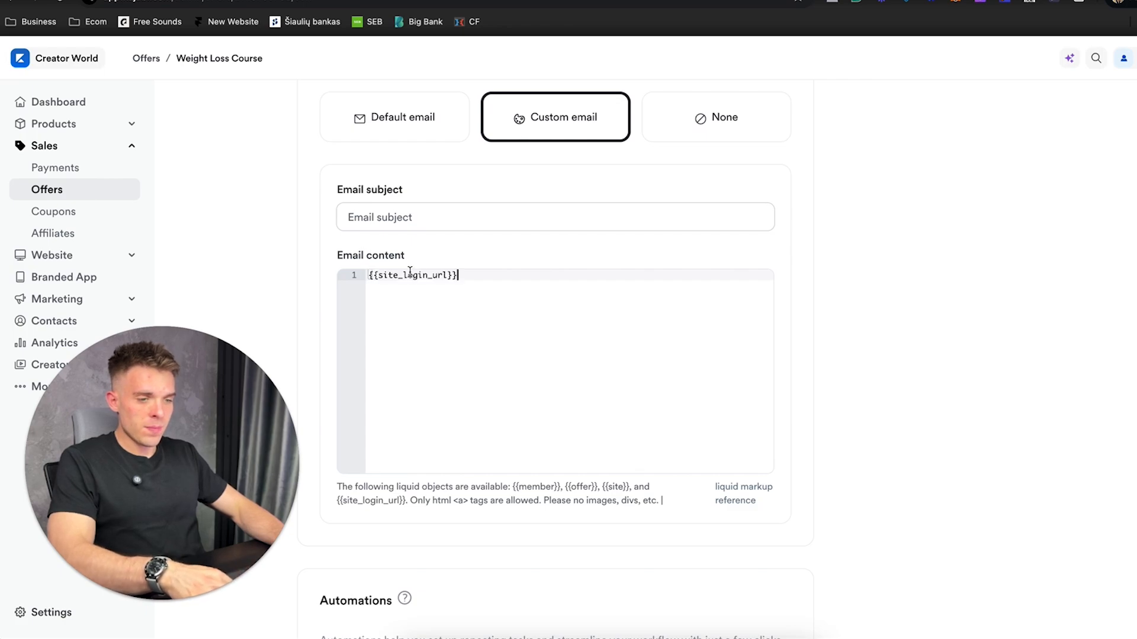
{"action": "key", "text": "super+z"}
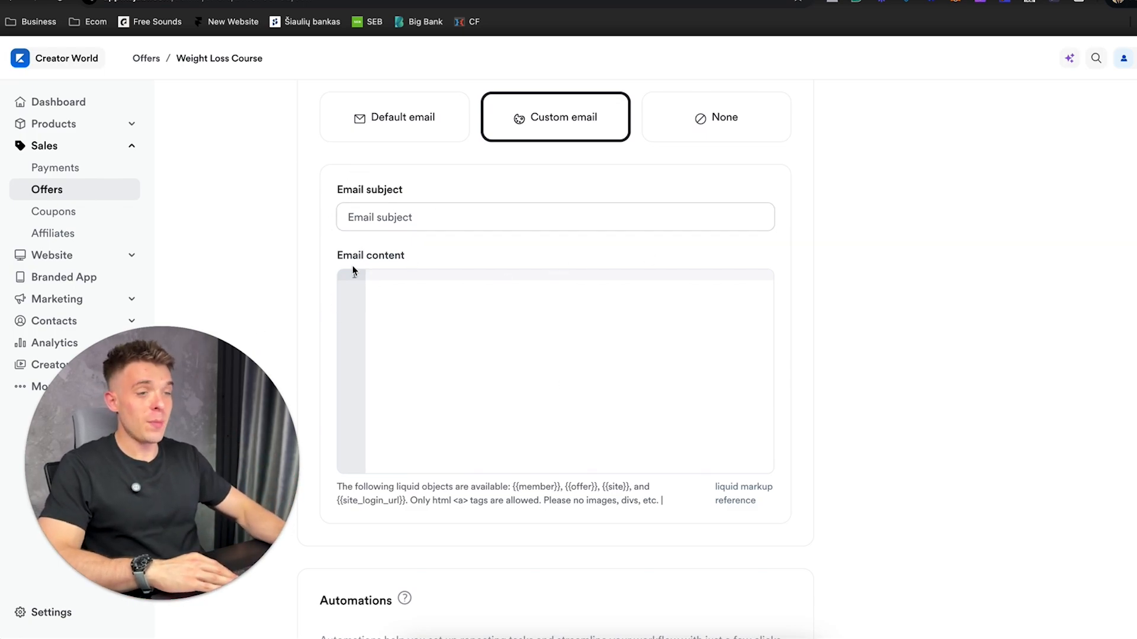
Examine the offer's post-purchase destination options, keeping Member's Product Library selected.
{"action": "scroll", "coordinate": [353, 271], "scroll_direction": "down", "scroll_amount": 2}
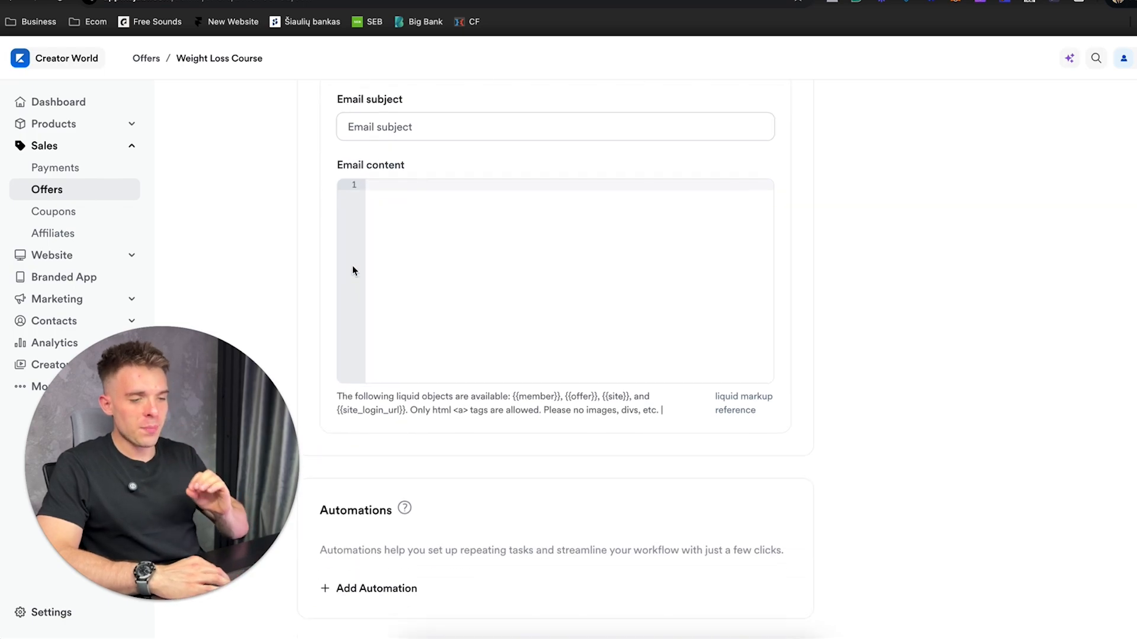
{"action": "scroll", "coordinate": [353, 271], "scroll_direction": "up", "scroll_amount": 6}
{"action": "scroll", "coordinate": [353, 271], "scroll_direction": "up", "scroll_amount": 3}
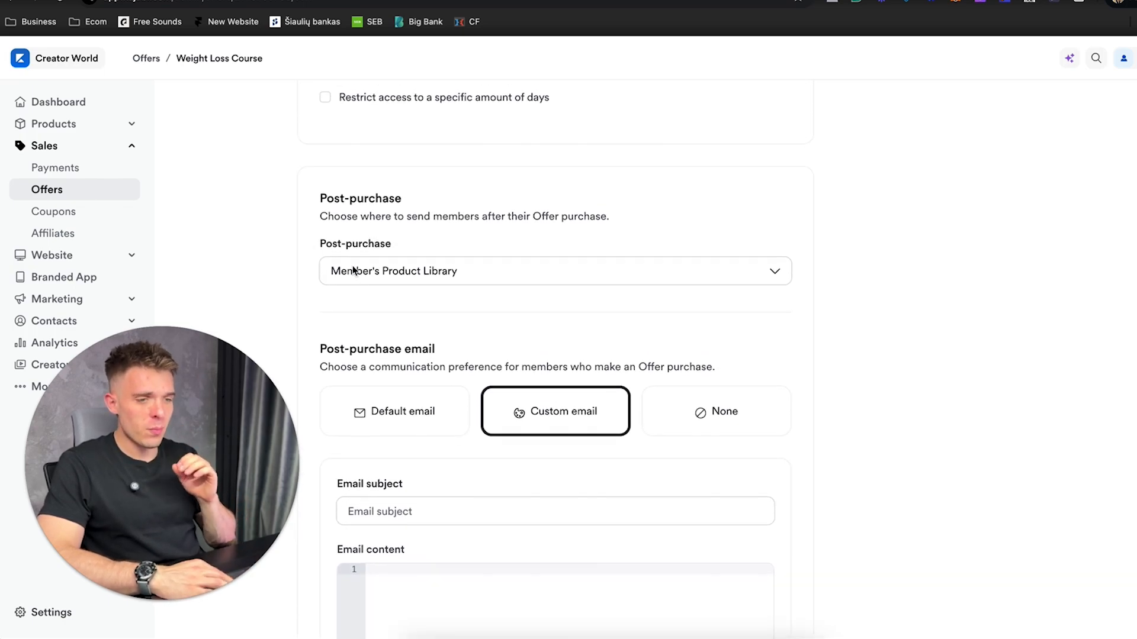
{"action": "scroll", "coordinate": [329, 262], "scroll_direction": "up", "scroll_amount": 1}
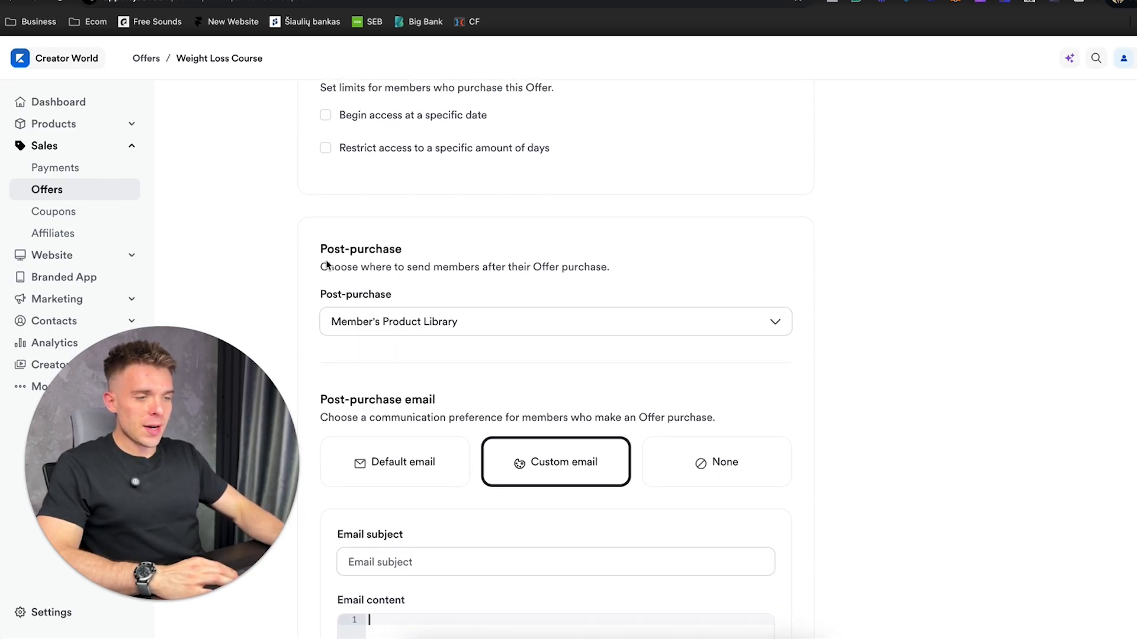
{"action": "left_click_drag", "start_coordinate": [329, 262], "coordinate": [388, 286]}
{"action": "left_click", "coordinate": [398, 290]}
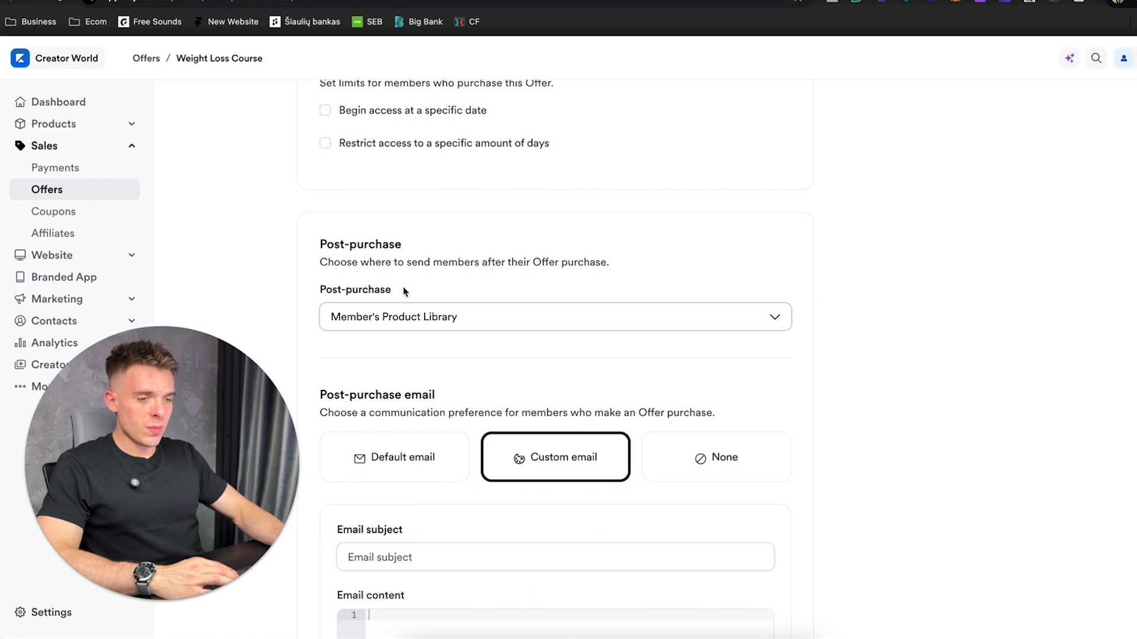
{"action": "triple_click", "coordinate": [363, 283]}
{"action": "left_click", "coordinate": [342, 277]}
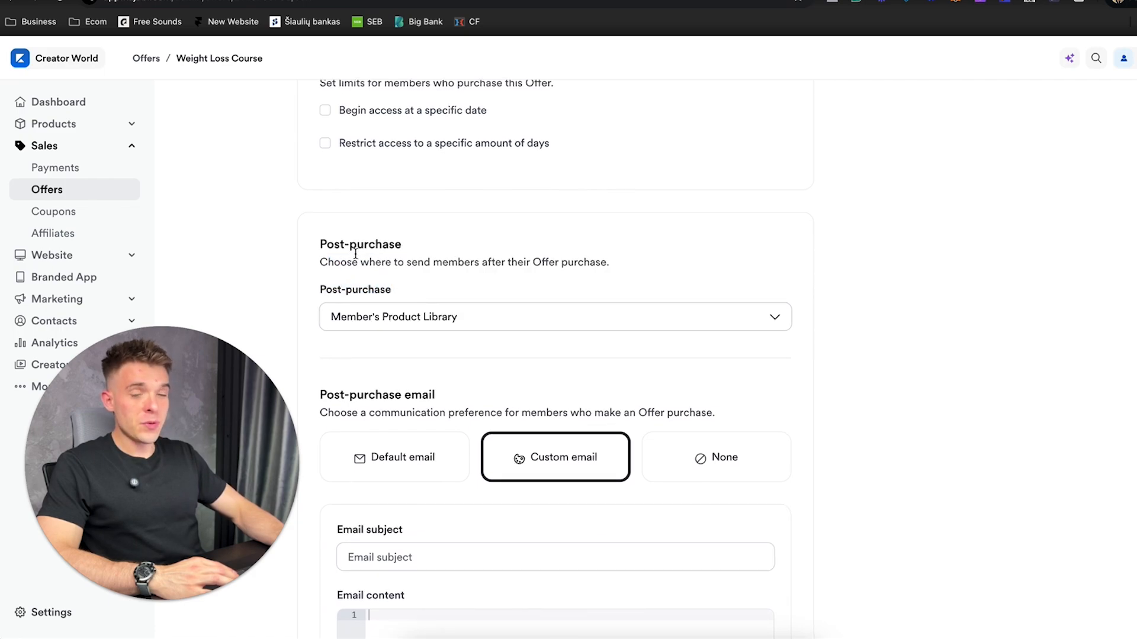
{"action": "left_click", "coordinate": [439, 318]}
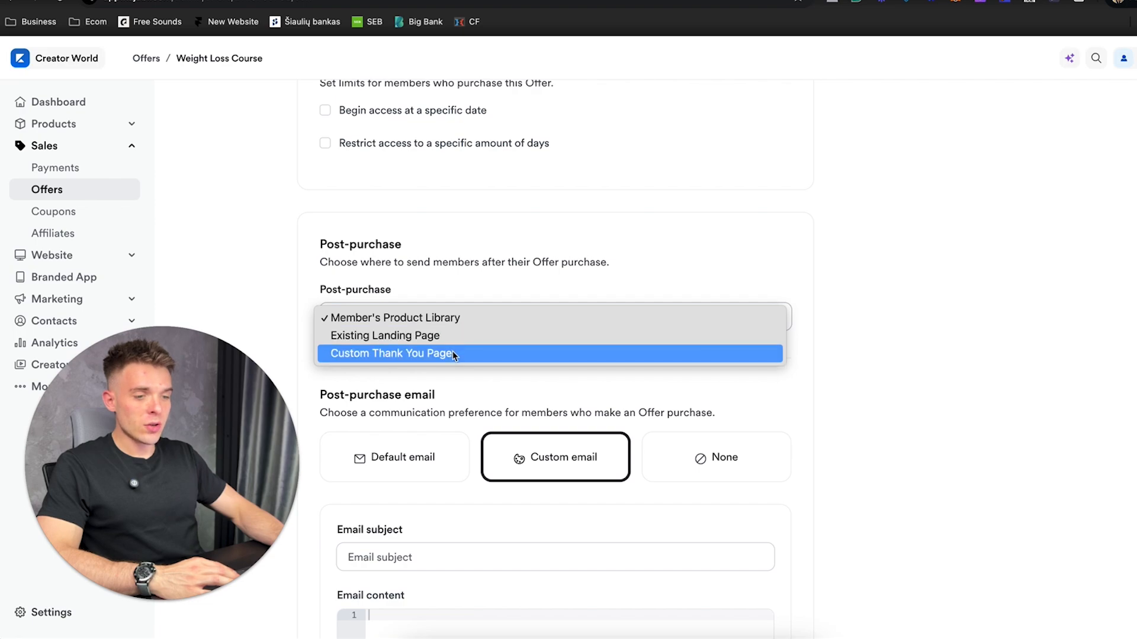
{"action": "left_click", "coordinate": [433, 246]}
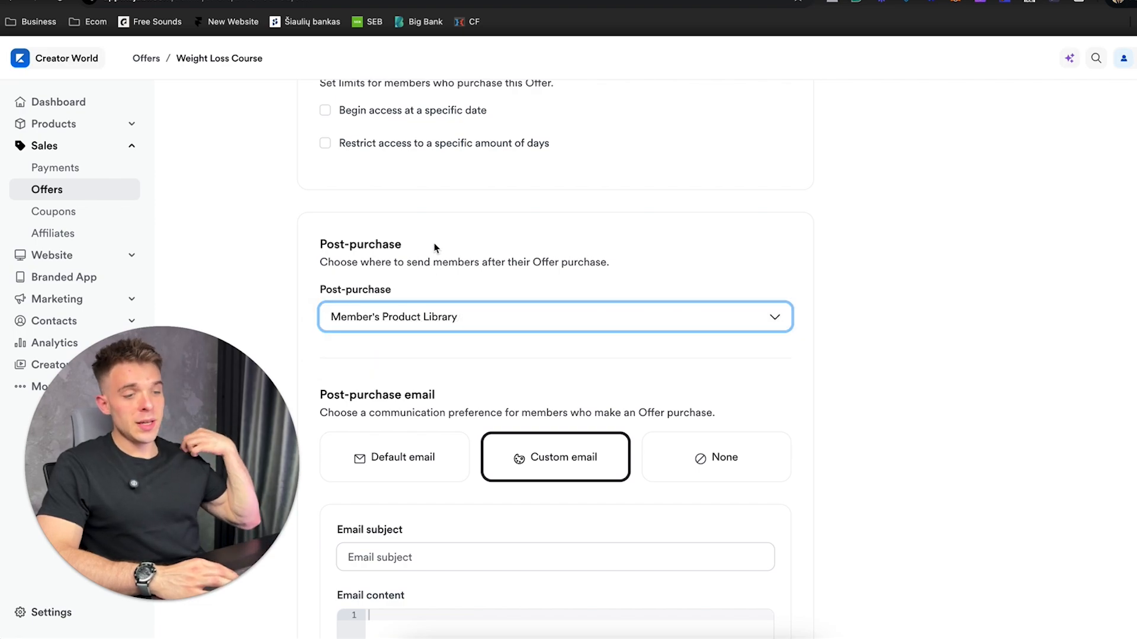
{"action": "left_click", "coordinate": [393, 262]}
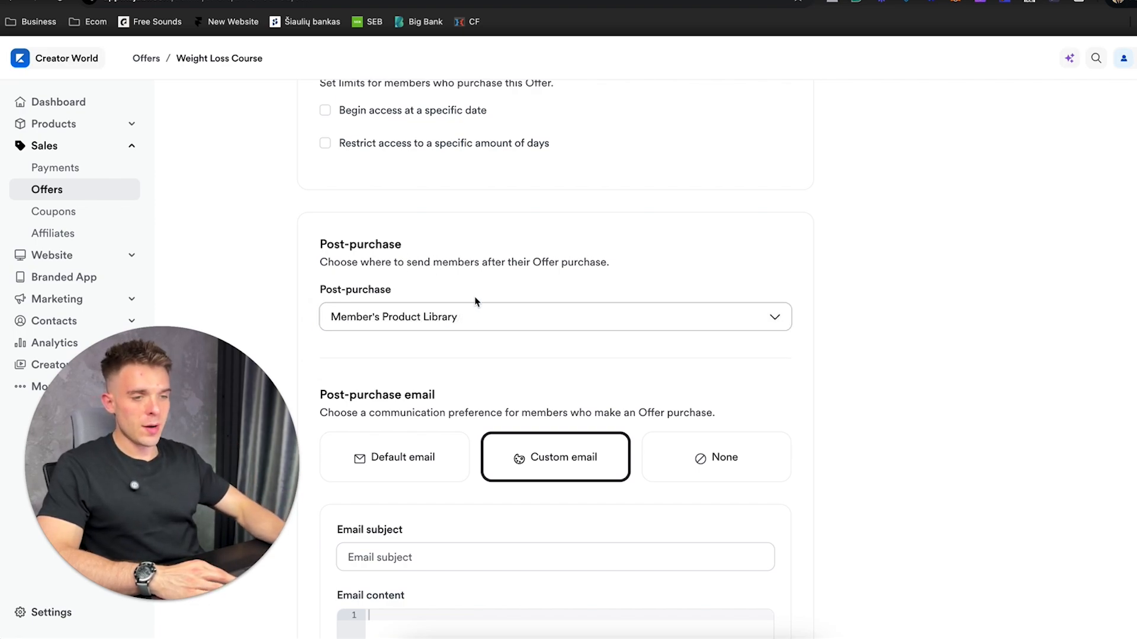
Open the checkout page of the Weight Loss Course offer for editing.
{"action": "scroll", "coordinate": [476, 301], "scroll_direction": "up", "scroll_amount": 10}
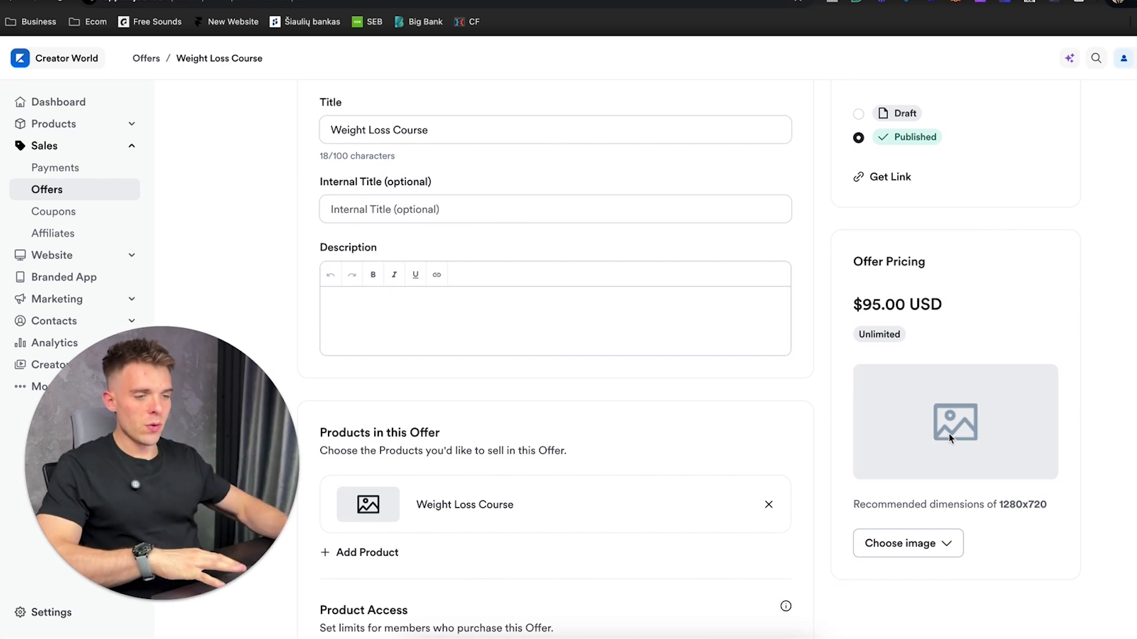
{"action": "scroll", "coordinate": [557, 331], "scroll_direction": "up", "scroll_amount": 3}
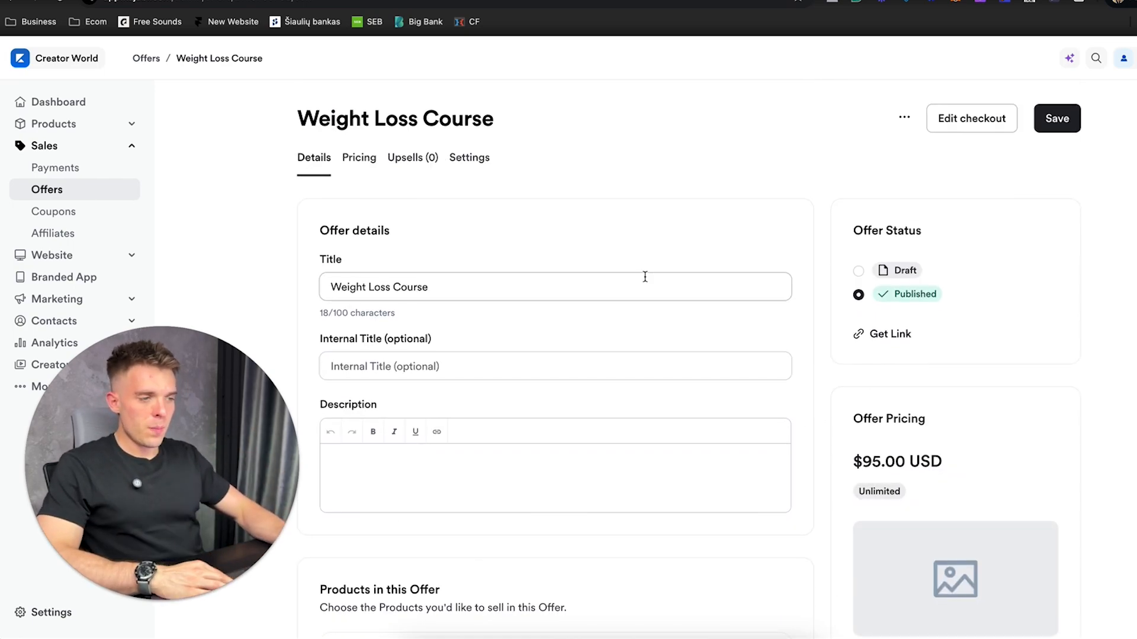
{"action": "left_click", "coordinate": [1005, 118]}
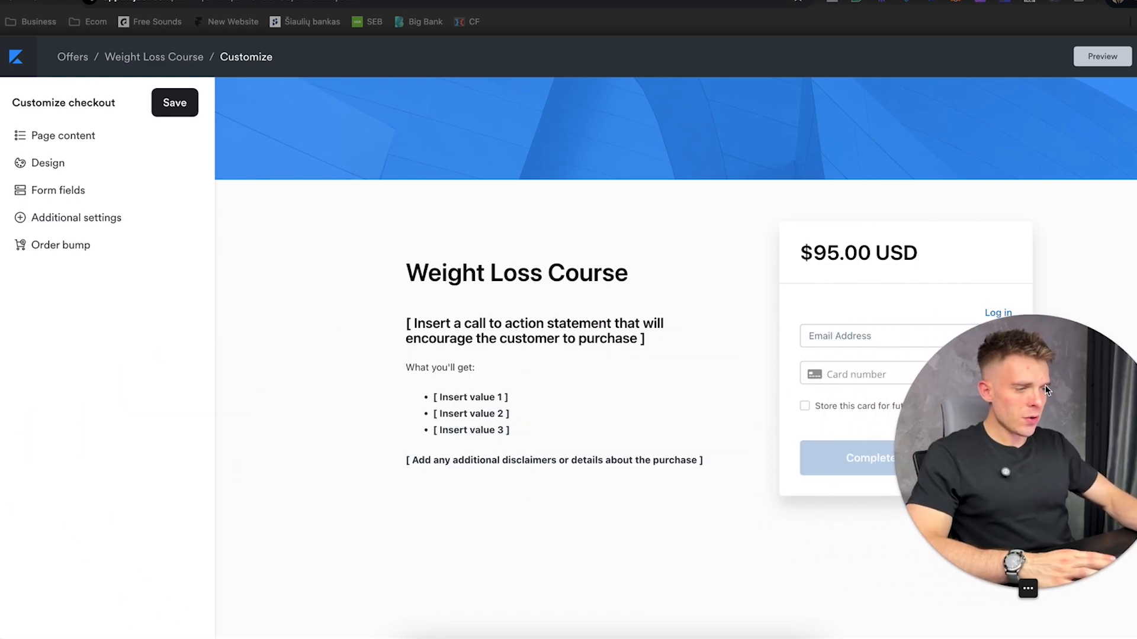
Change the checkout page's action button color to black and save the design.
{"action": "left_click", "coordinate": [59, 168]}
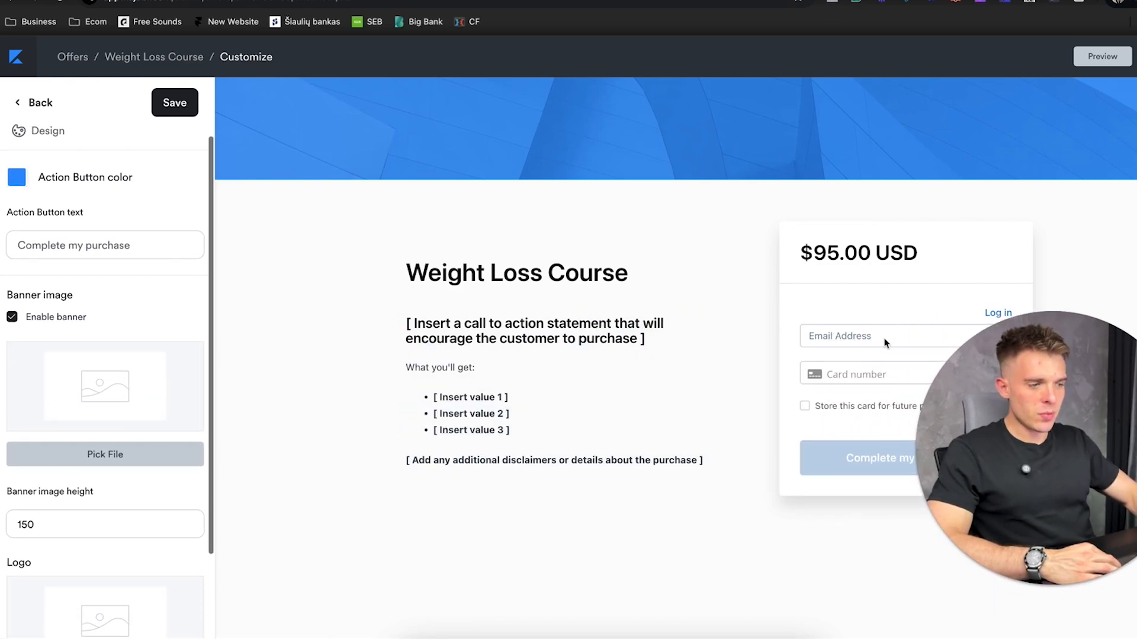
{"action": "scroll", "coordinate": [33, 185], "scroll_direction": "down", "scroll_amount": 3}
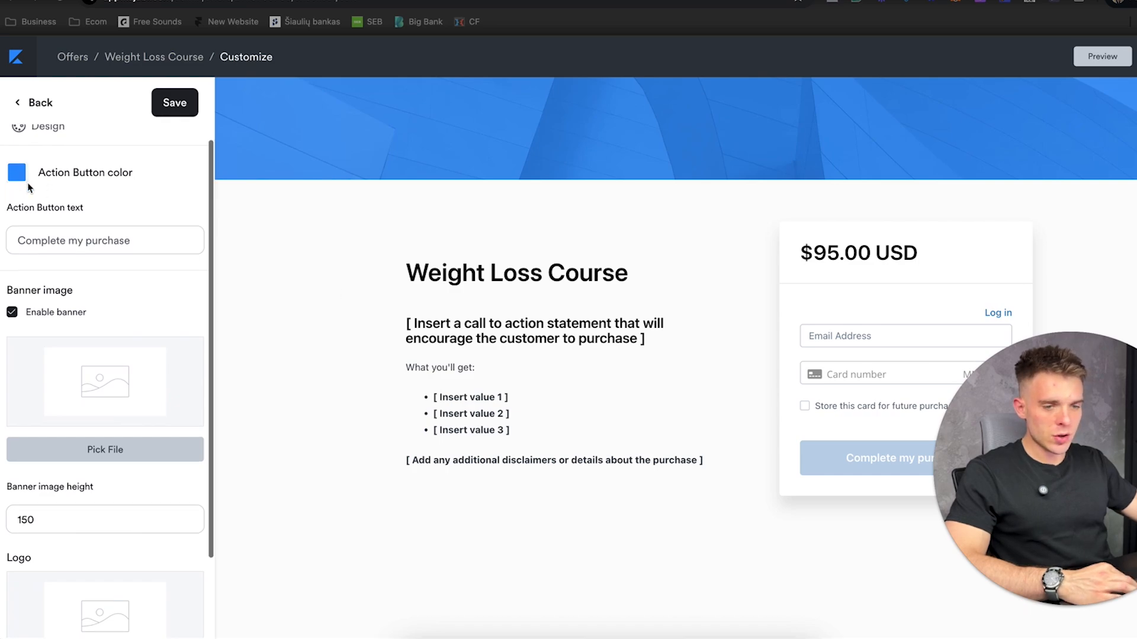
{"action": "scroll", "coordinate": [35, 178], "scroll_direction": "up", "scroll_amount": 4}
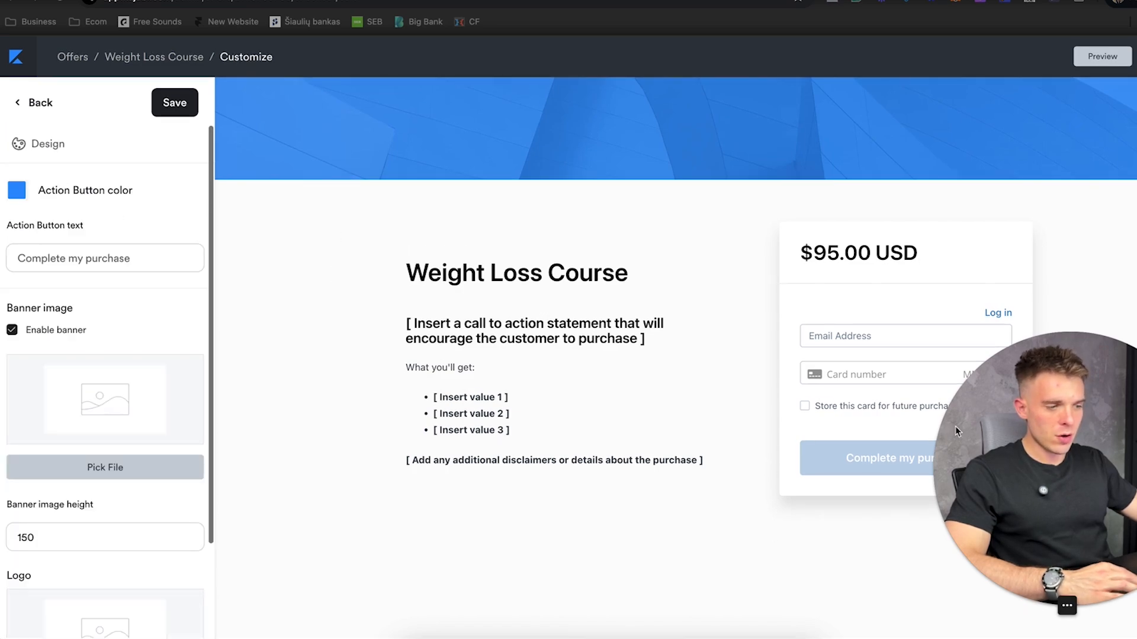
{"action": "left_click", "coordinate": [17, 190]}
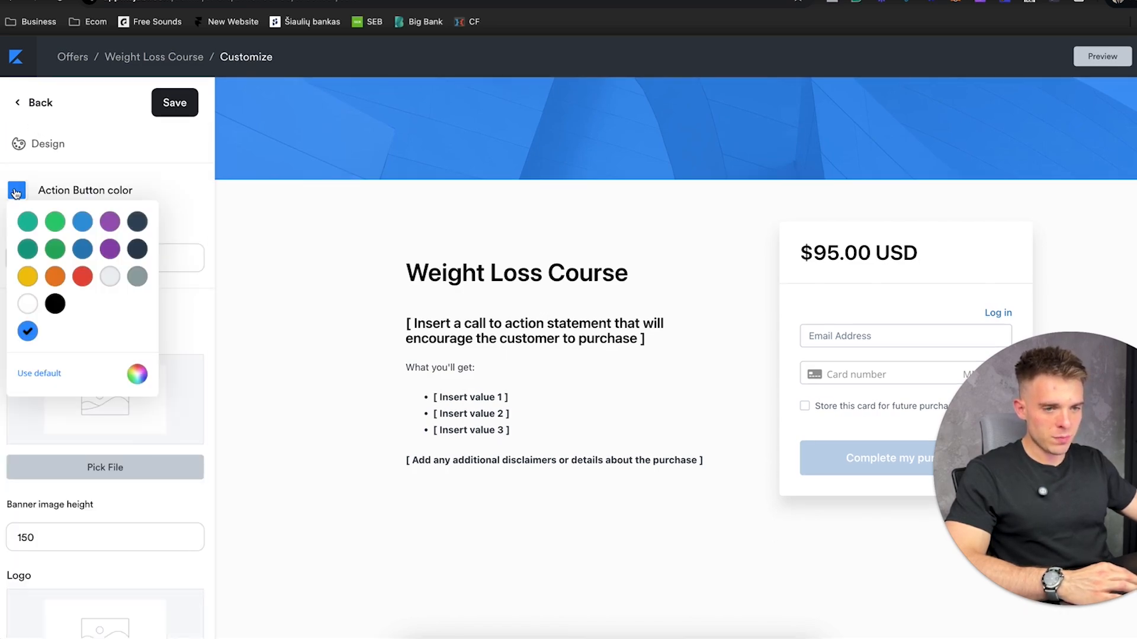
{"action": "left_click", "coordinate": [55, 303]}
{"action": "left_click", "coordinate": [181, 106]}
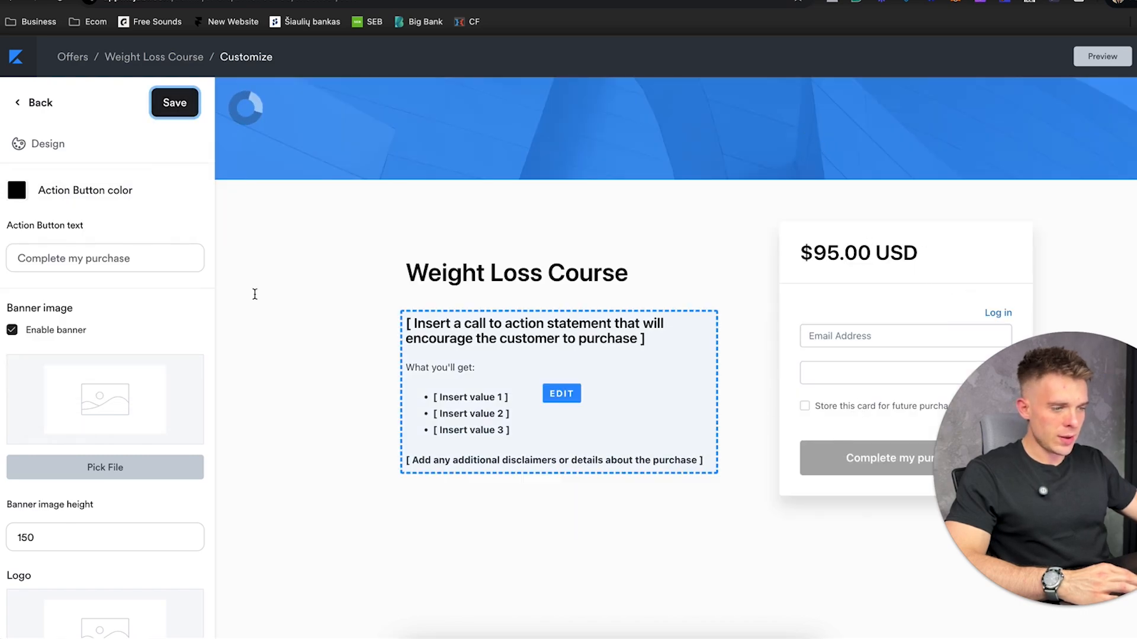
Examine the checkout description's call to action, value list and disclaimer placeholders in the page content settings.
{"action": "left_click", "coordinate": [17, 103]}
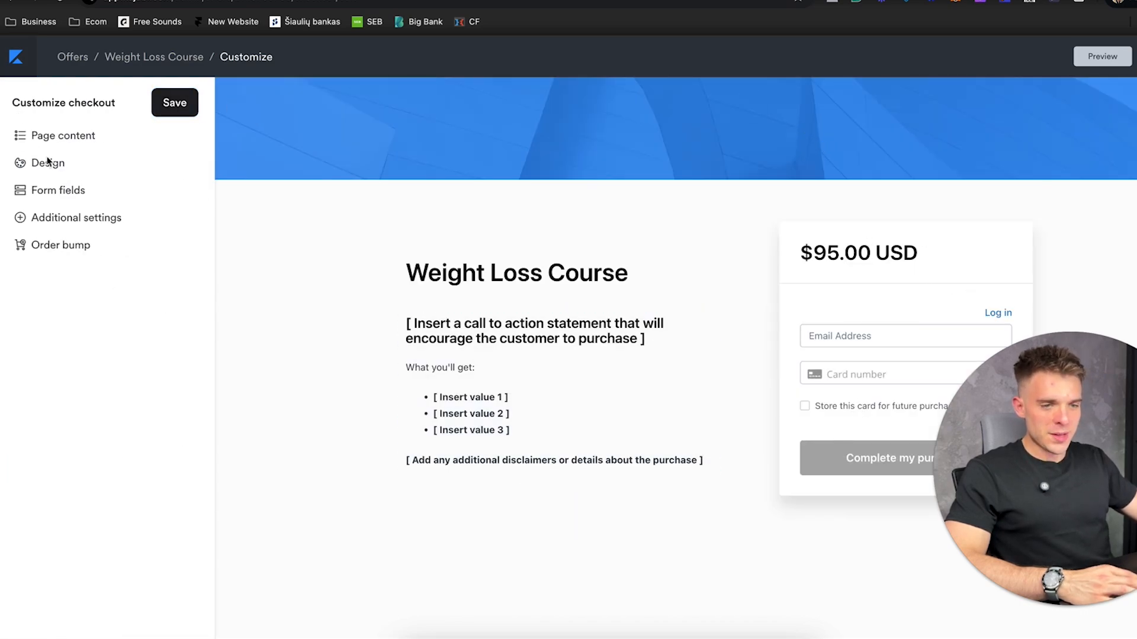
{"action": "left_click", "coordinate": [80, 143]}
{"action": "scroll", "coordinate": [115, 308], "scroll_direction": "down", "scroll_amount": 3}
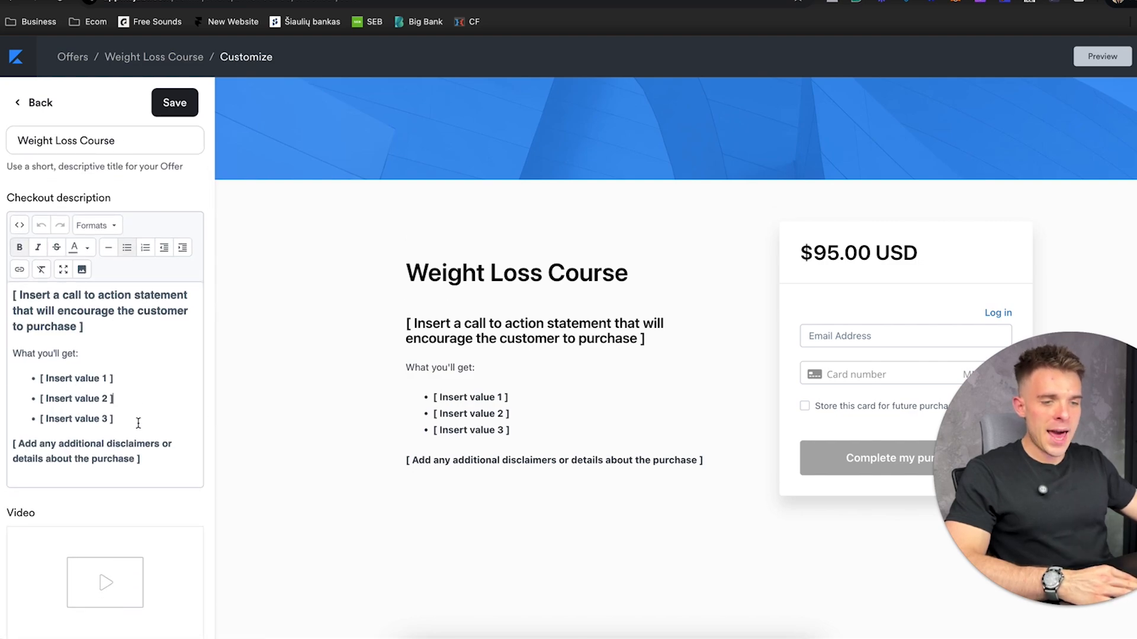
{"action": "left_click_drag", "start_coordinate": [136, 421], "coordinate": [54, 325]}
{"action": "scroll", "coordinate": [53, 325], "scroll_direction": "down", "scroll_amount": 1}
{"action": "left_click", "coordinate": [95, 311]}
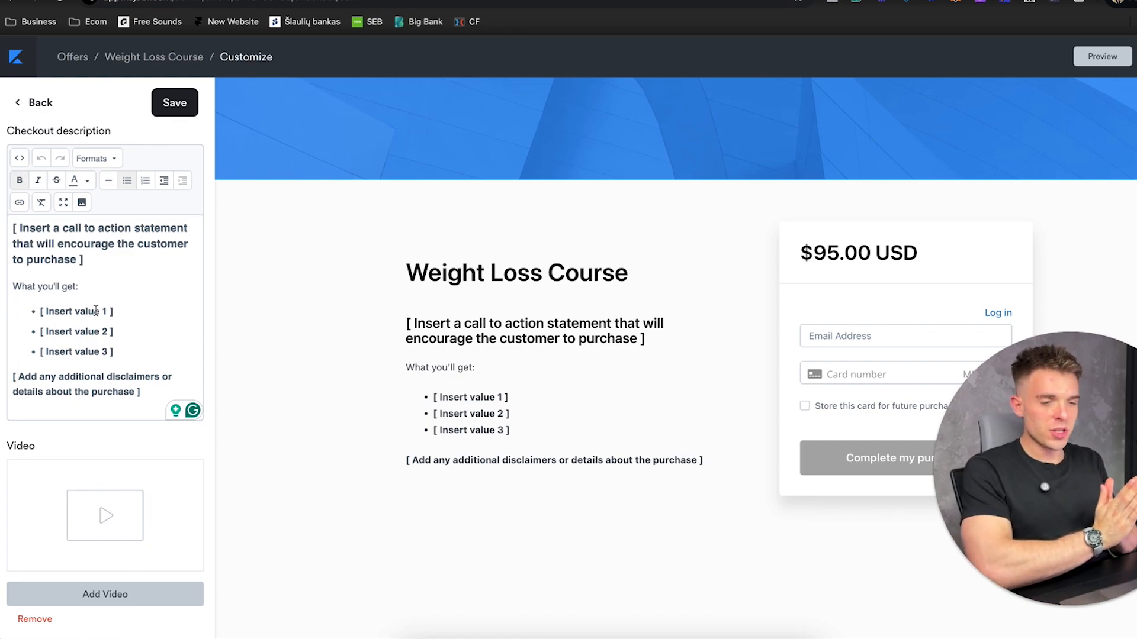
{"action": "left_click_drag", "start_coordinate": [121, 354], "coordinate": [30, 311]}
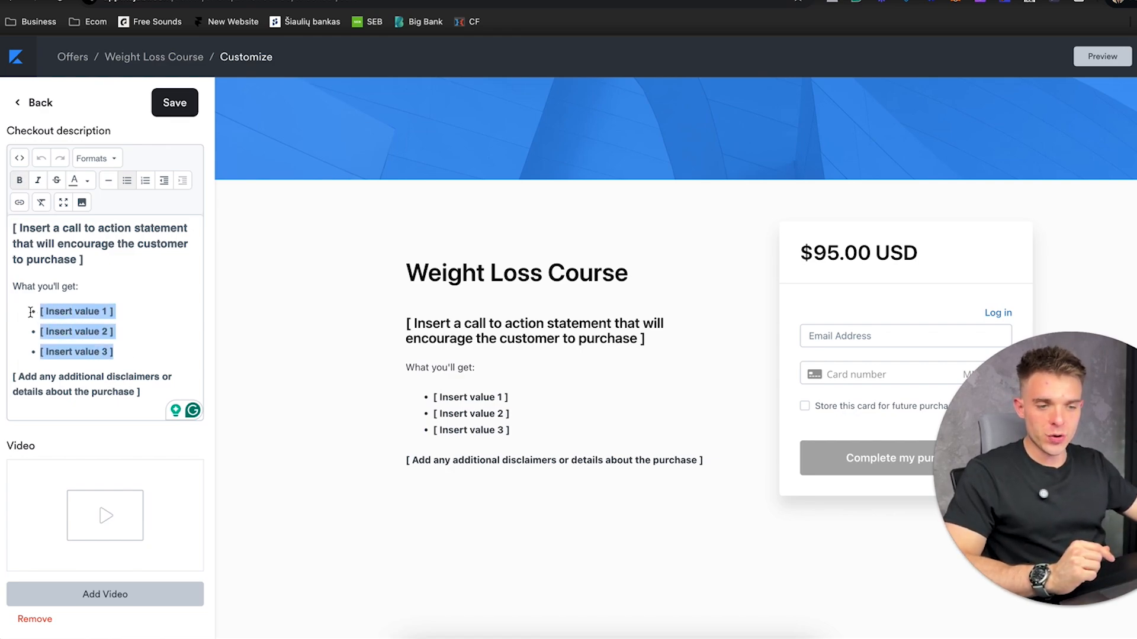
{"action": "left_click", "coordinate": [66, 324]}
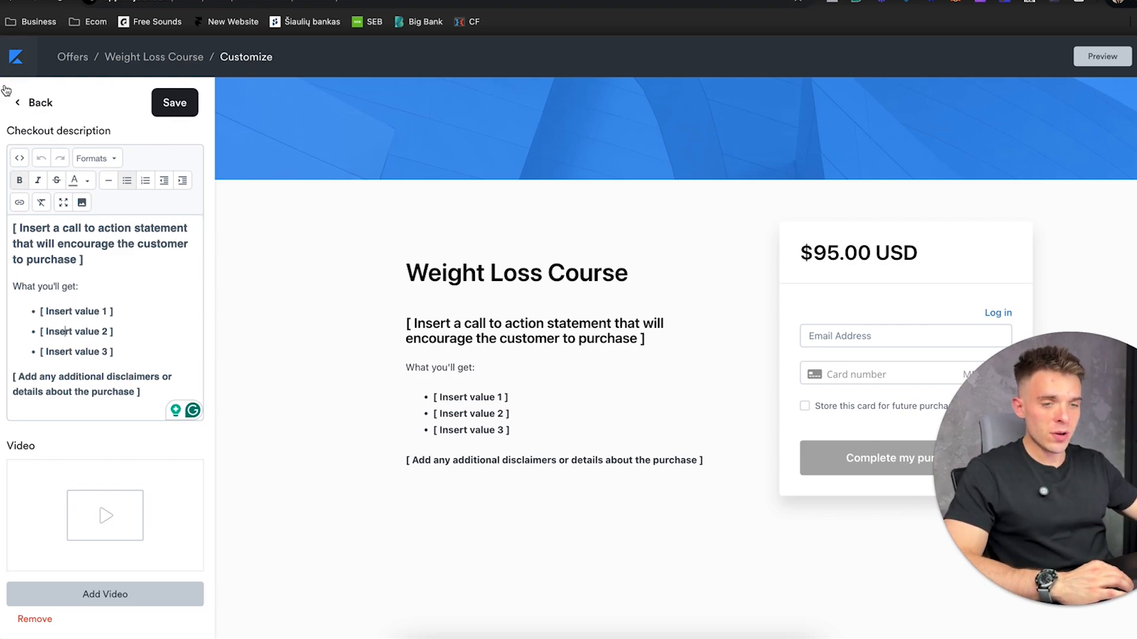
{"action": "scroll", "coordinate": [528, 318], "scroll_direction": "down", "scroll_amount": 1}
{"action": "scroll", "coordinate": [3, 98], "scroll_direction": "up", "scroll_amount": 1}
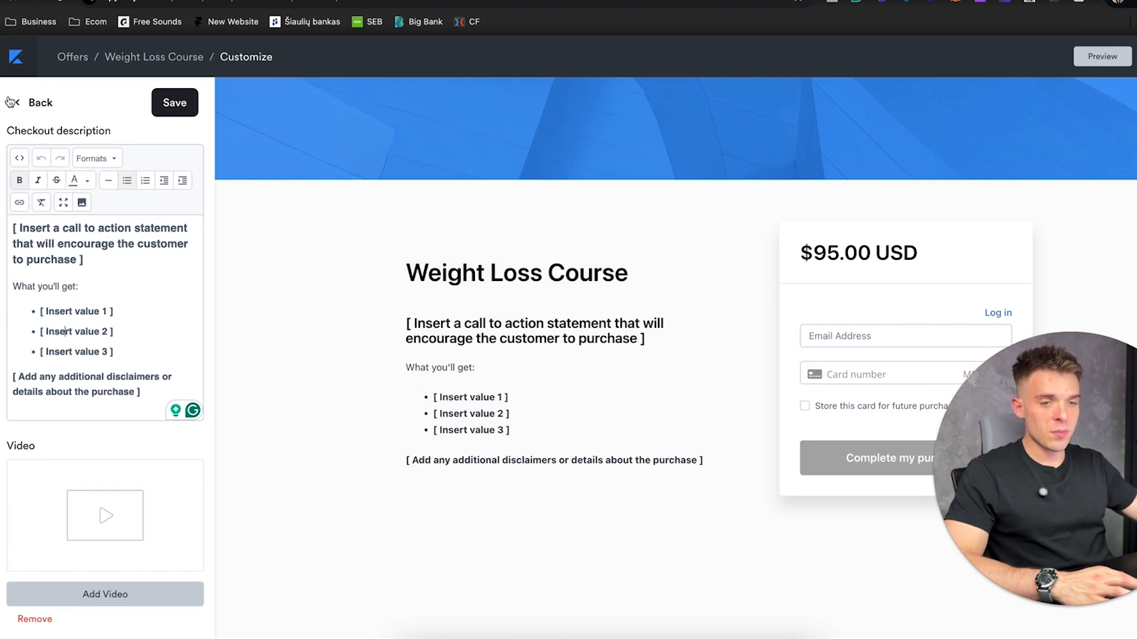
{"action": "left_click", "coordinate": [17, 103]}
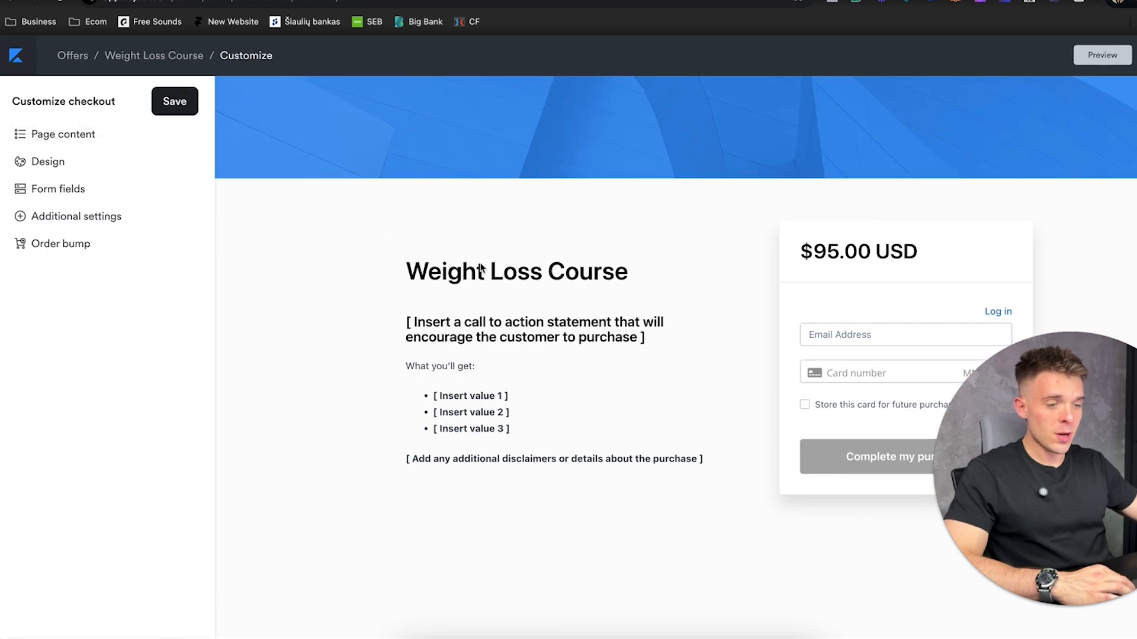
Examine the new testimonial form in the checkout page content and close it without adding a testimonial.
{"action": "left_click", "coordinate": [97, 142]}
{"action": "scroll", "coordinate": [106, 231], "scroll_direction": "down", "scroll_amount": 6}
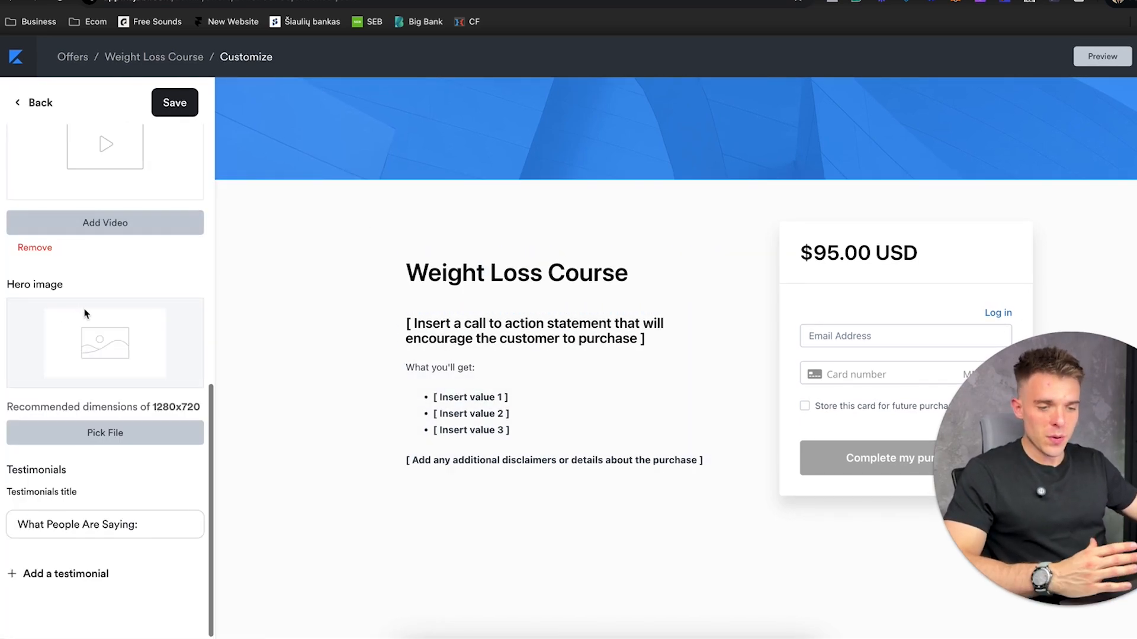
{"action": "left_click", "coordinate": [80, 572]}
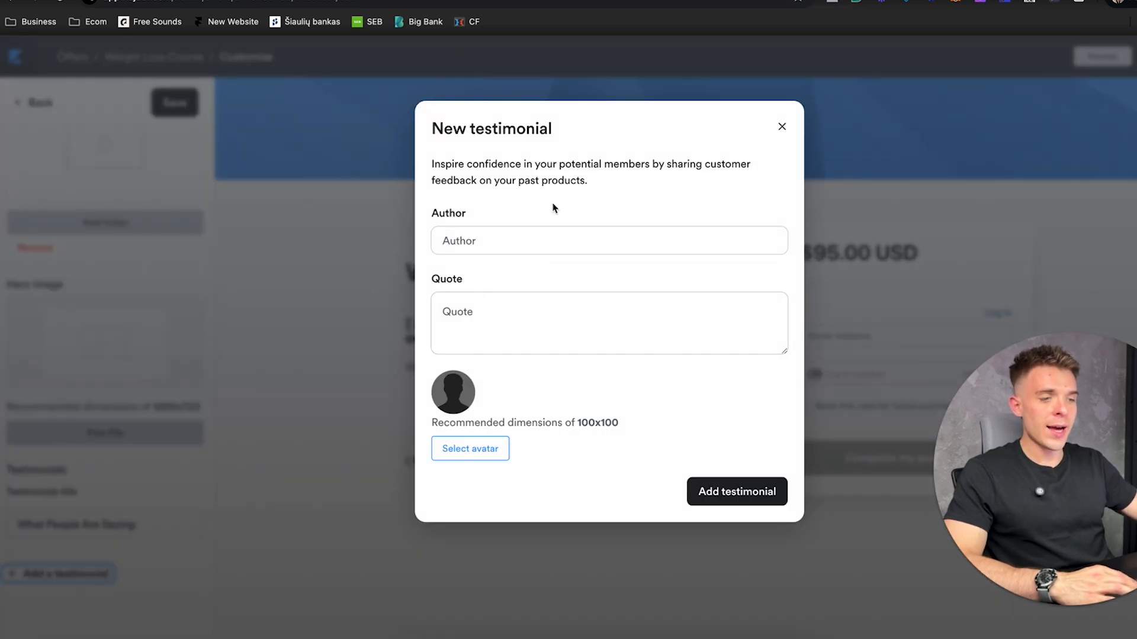
{"action": "left_click", "coordinate": [783, 128]}
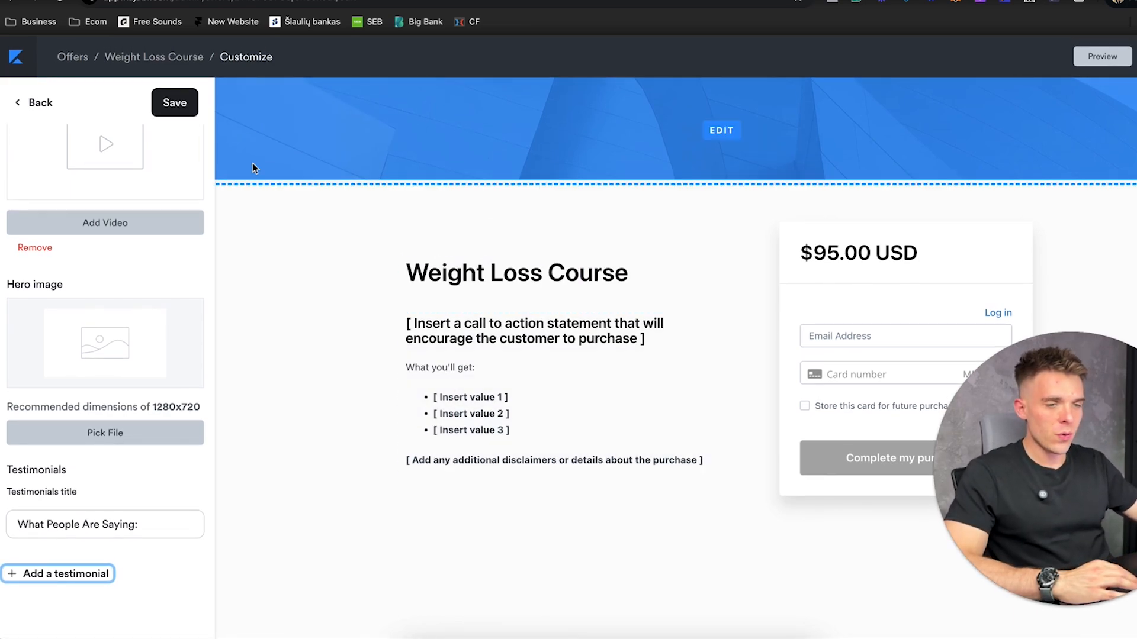
Disable the banner image on the checkout page and save the design.
{"action": "left_click", "coordinate": [16, 102]}
{"action": "left_click", "coordinate": [674, 127]}
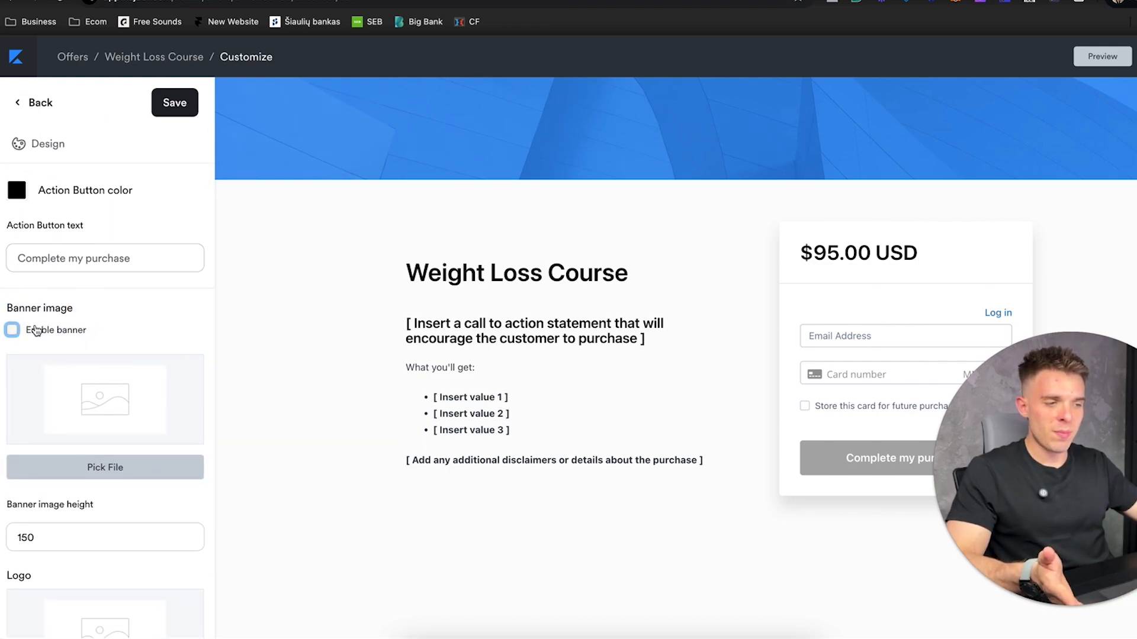
{"action": "left_click", "coordinate": [174, 116]}
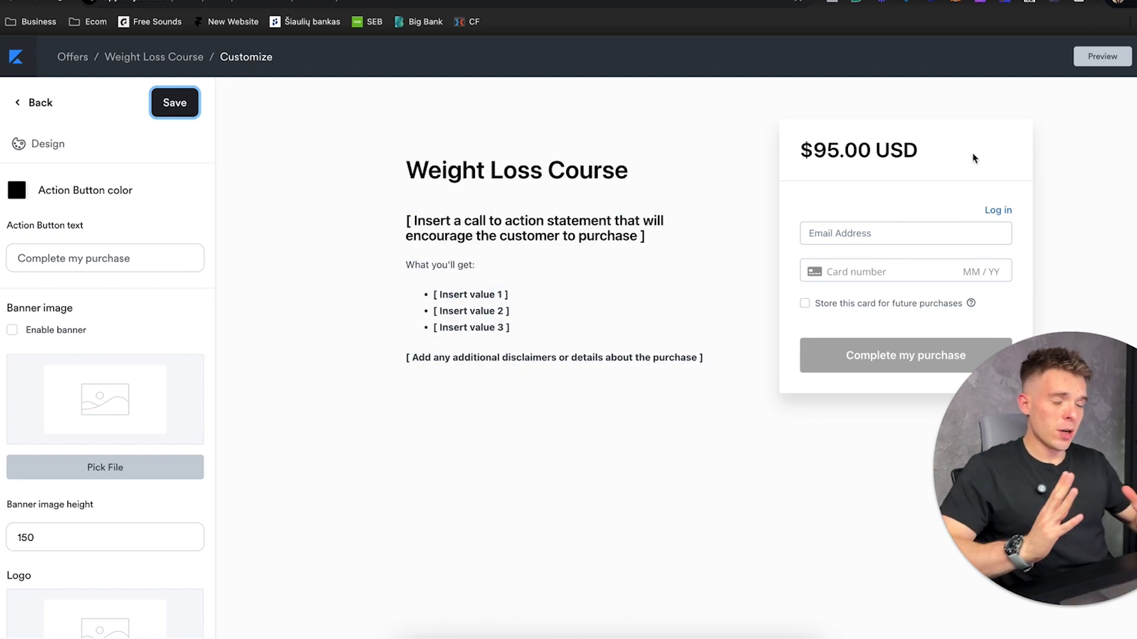
{"action": "left_click_drag", "start_coordinate": [917, 145], "coordinate": [888, 150]}
{"action": "left_click", "coordinate": [837, 152]}
{"action": "left_click", "coordinate": [881, 150]}
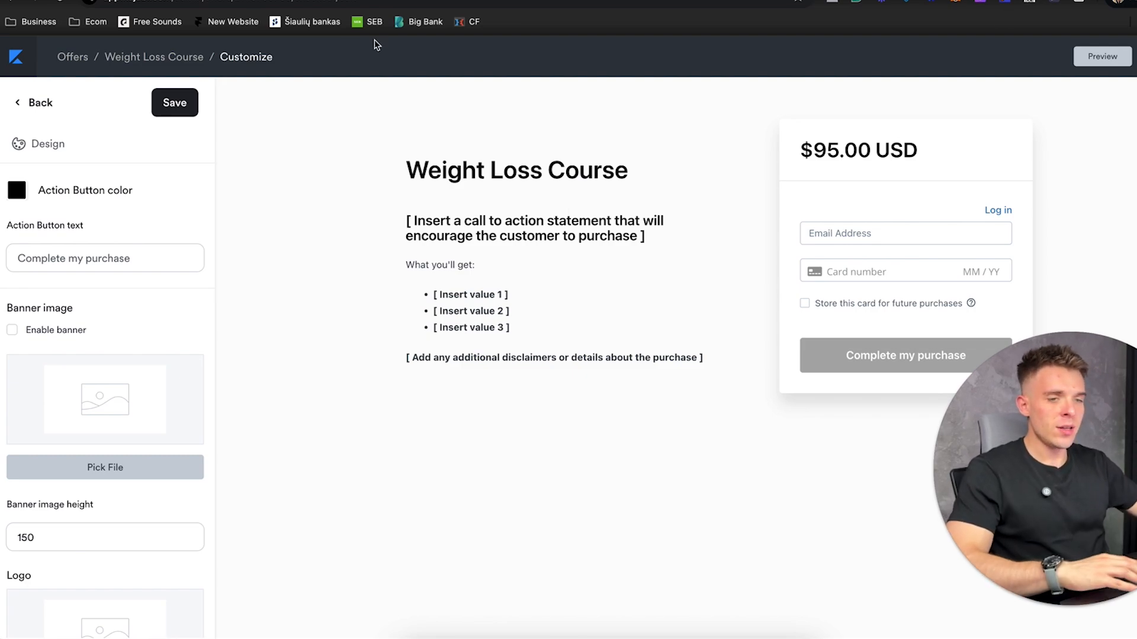
Leave the checkout editor and start a new single coupon in the site's coupons.
{"action": "left_click", "coordinate": [45, 110]}
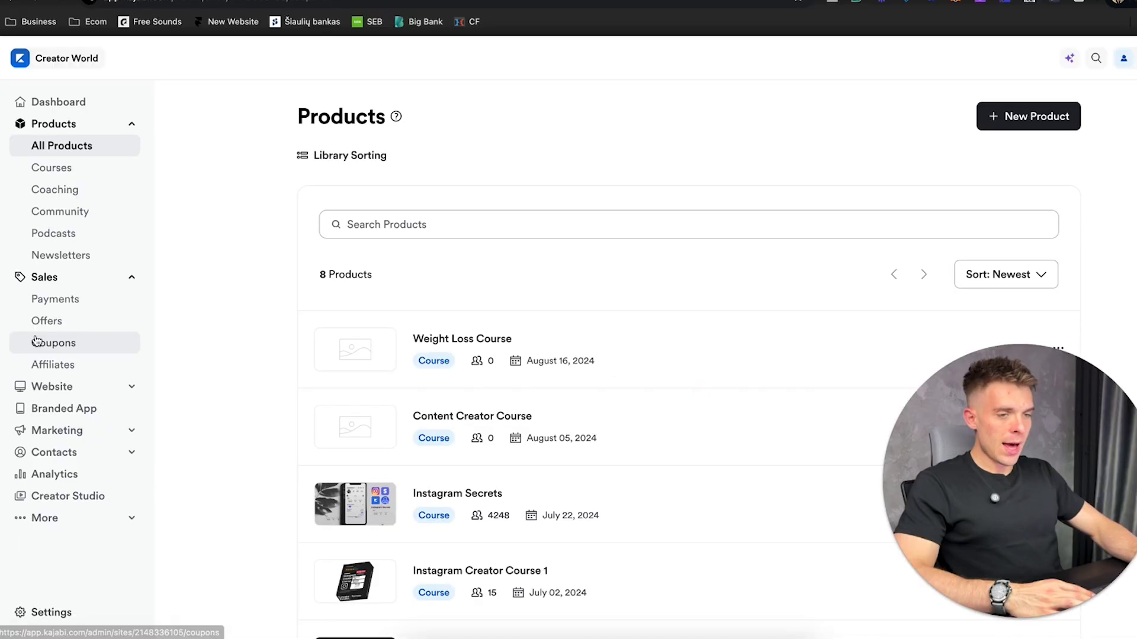
{"action": "left_click", "coordinate": [35, 342]}
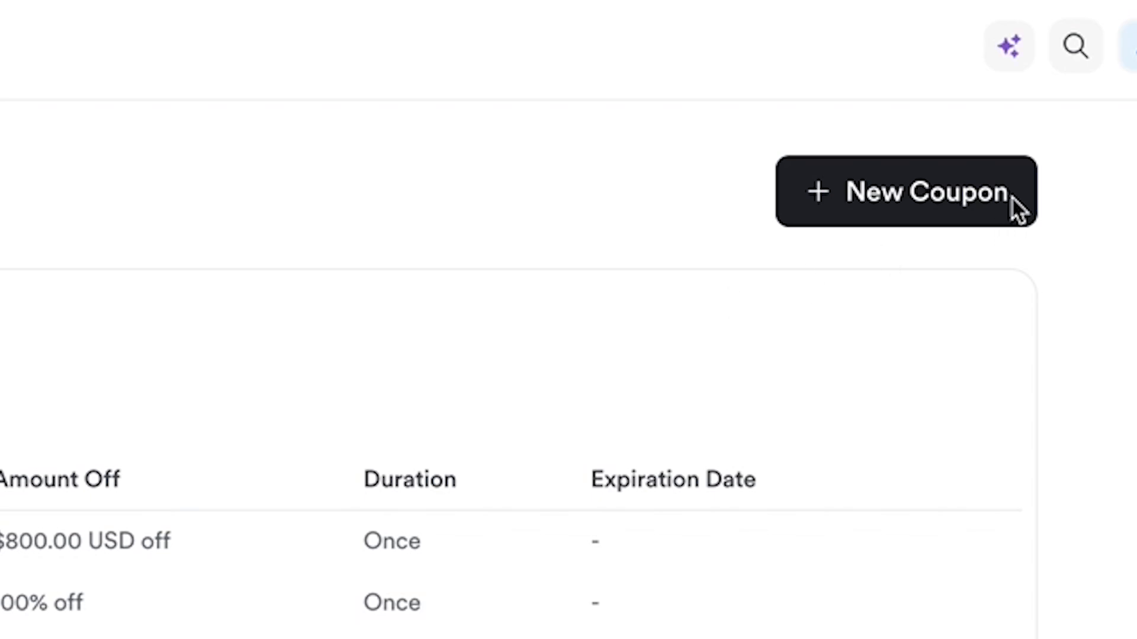
{"action": "left_click", "coordinate": [1014, 199]}
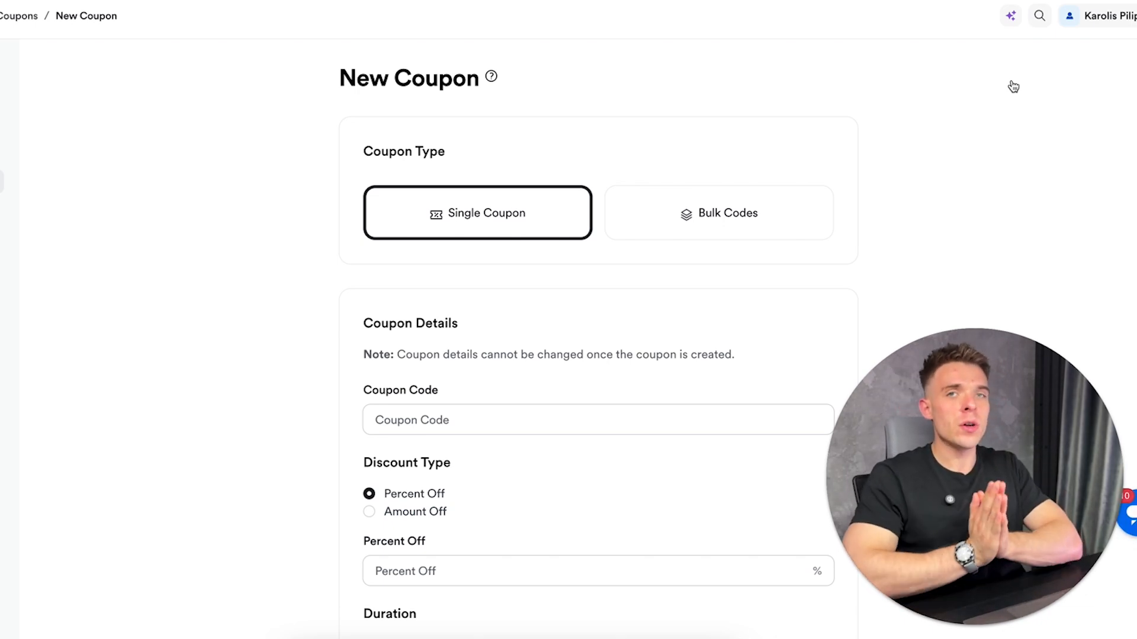
{"action": "scroll", "coordinate": [581, 140], "scroll_direction": "down", "scroll_amount": 3}
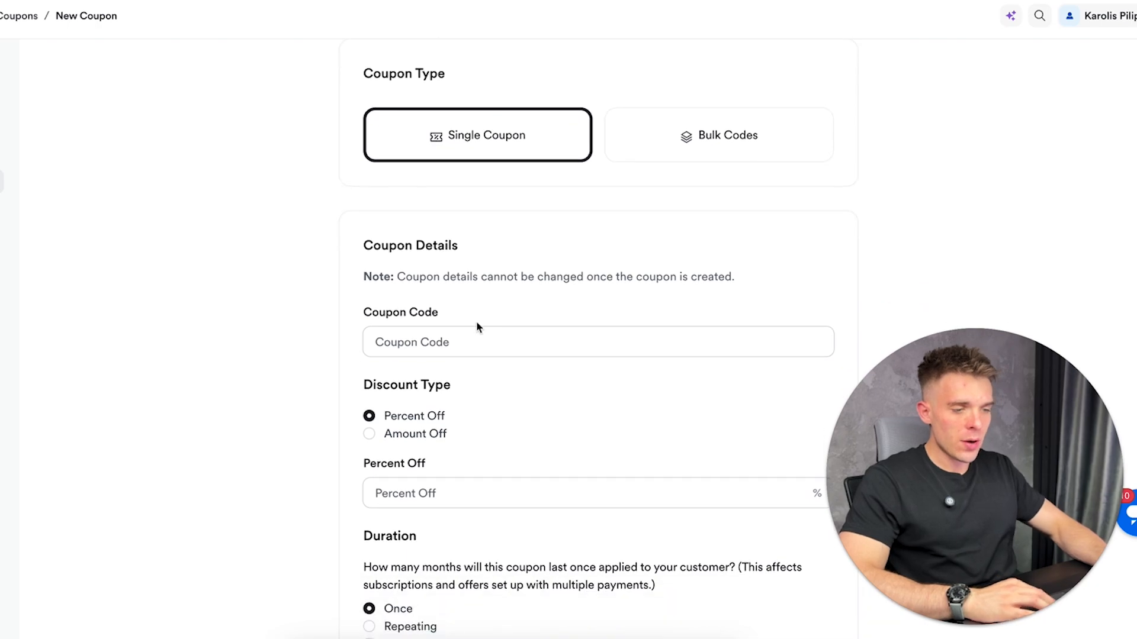
Set the new coupon's code to DISCOUNT.
{"action": "left_click", "coordinate": [469, 335]}
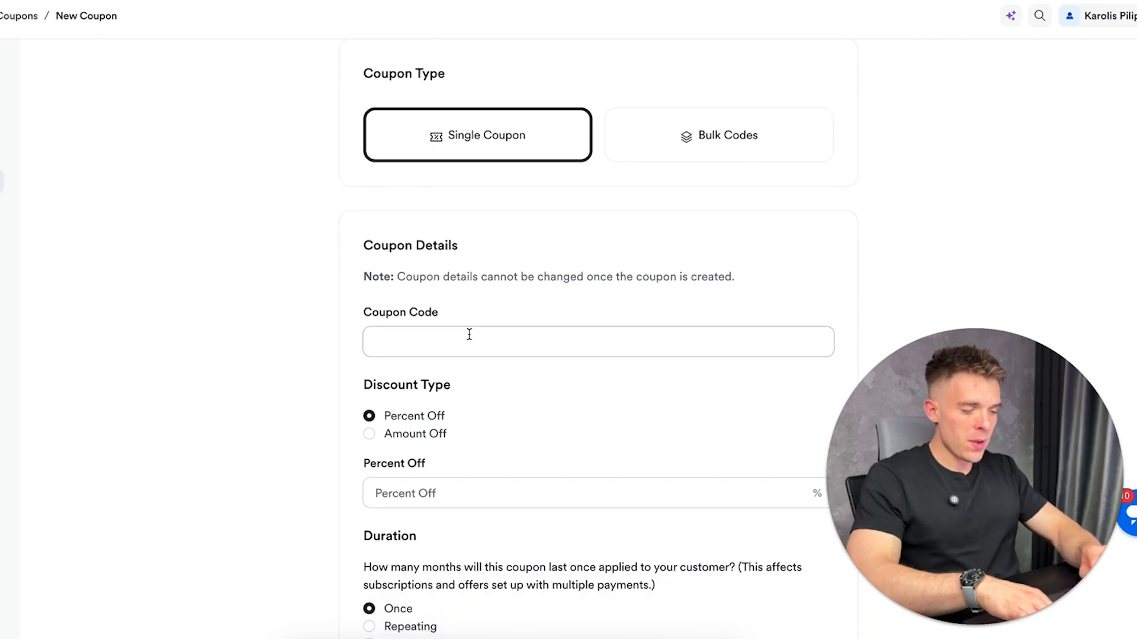
{"action": "type", "text": "COUPON"}
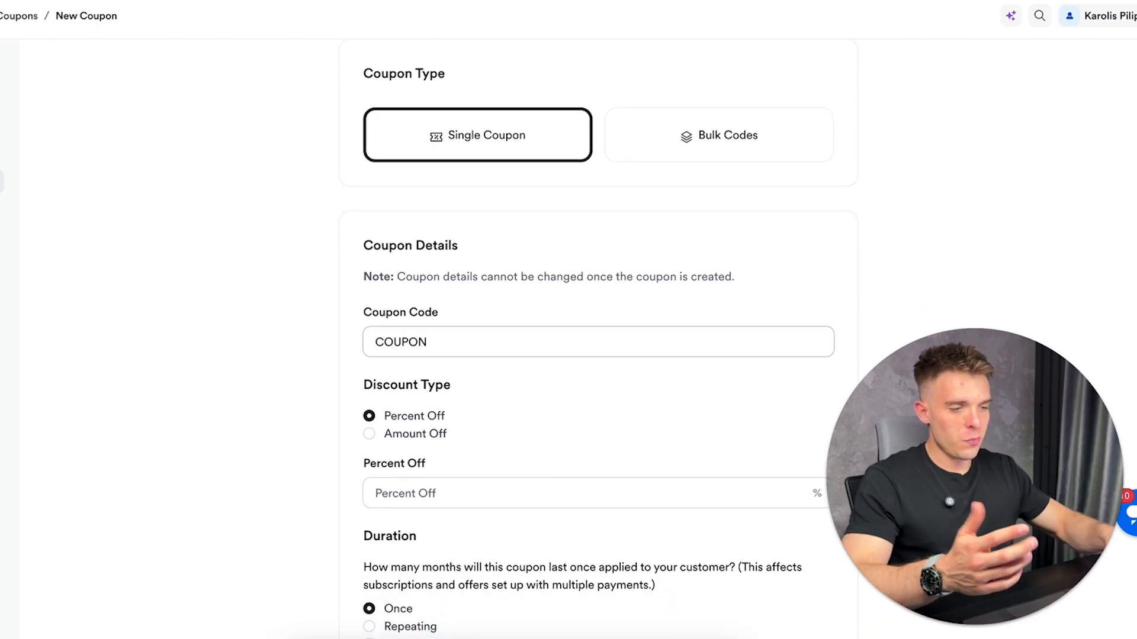
{"action": "scroll", "coordinate": [436, 297], "scroll_direction": "down", "scroll_amount": 5}
{"action": "key", "text": "BackSpace"}
{"action": "key", "text": "BackSpace"}
{"action": "key", "text": "BackSpace"}
{"action": "key", "text": "BackSpace"}
{"action": "key", "text": "BackSpace"}
{"action": "key", "text": "BackSpace"}
{"action": "type", "text": "DISCOUNT"}
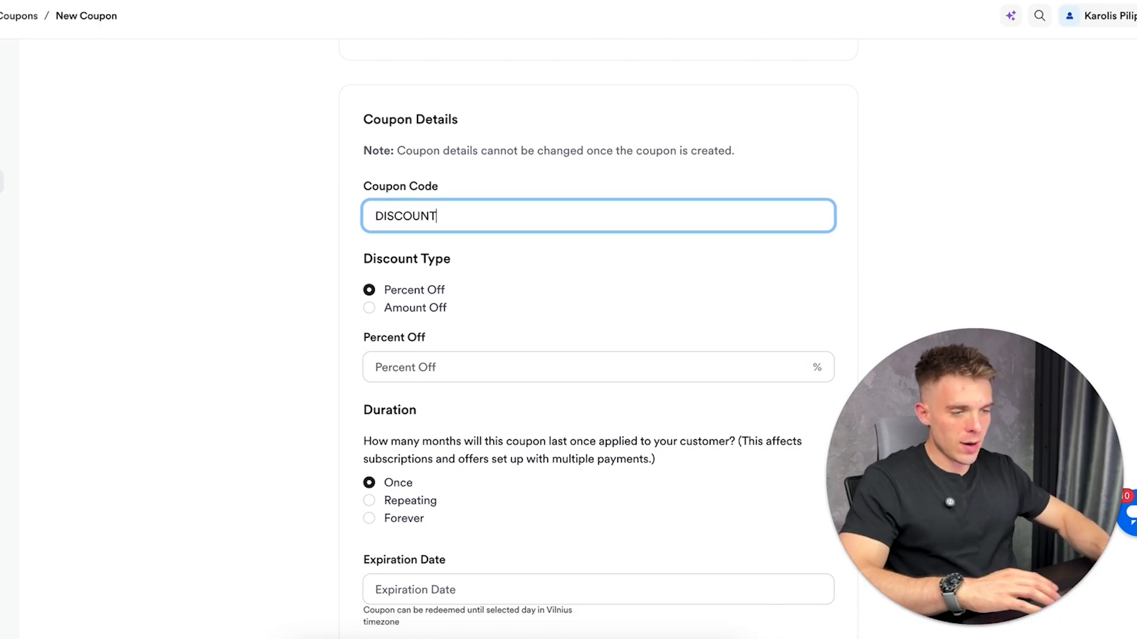
Set the coupon's discount type to Amount Off with 100 in USD - United States Dollar, and create the coupon.
{"action": "scroll", "coordinate": [436, 305], "scroll_direction": "down", "scroll_amount": 1}
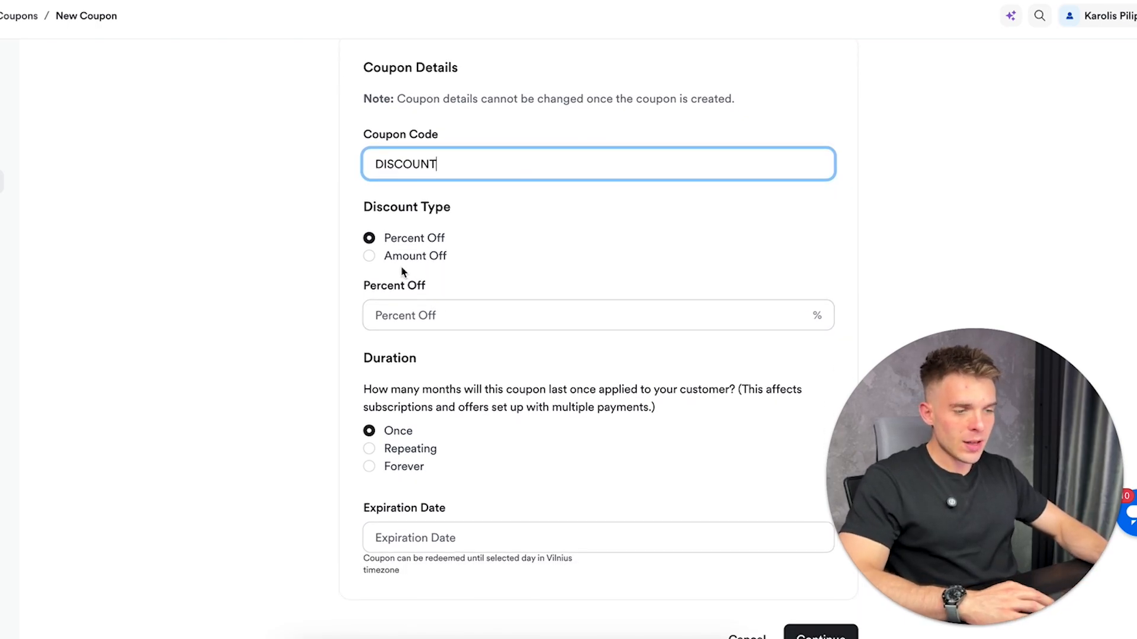
{"action": "left_click", "coordinate": [398, 261]}
{"action": "scroll", "coordinate": [453, 314], "scroll_direction": "down", "scroll_amount": 1}
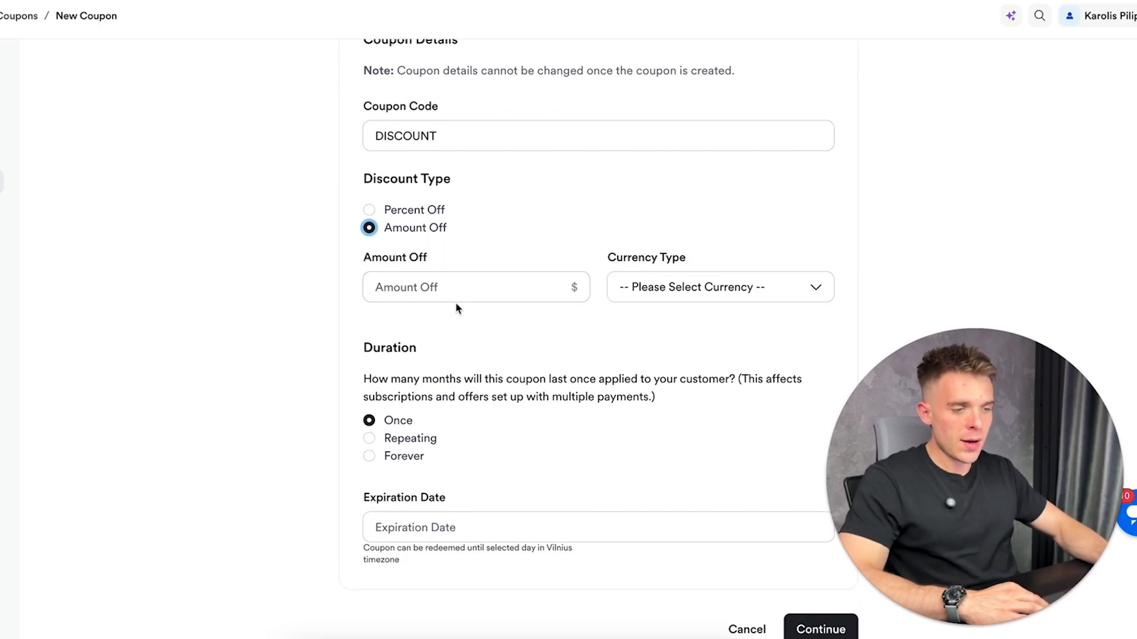
{"action": "left_click", "coordinate": [450, 288]}
{"action": "type", "text": "100"}
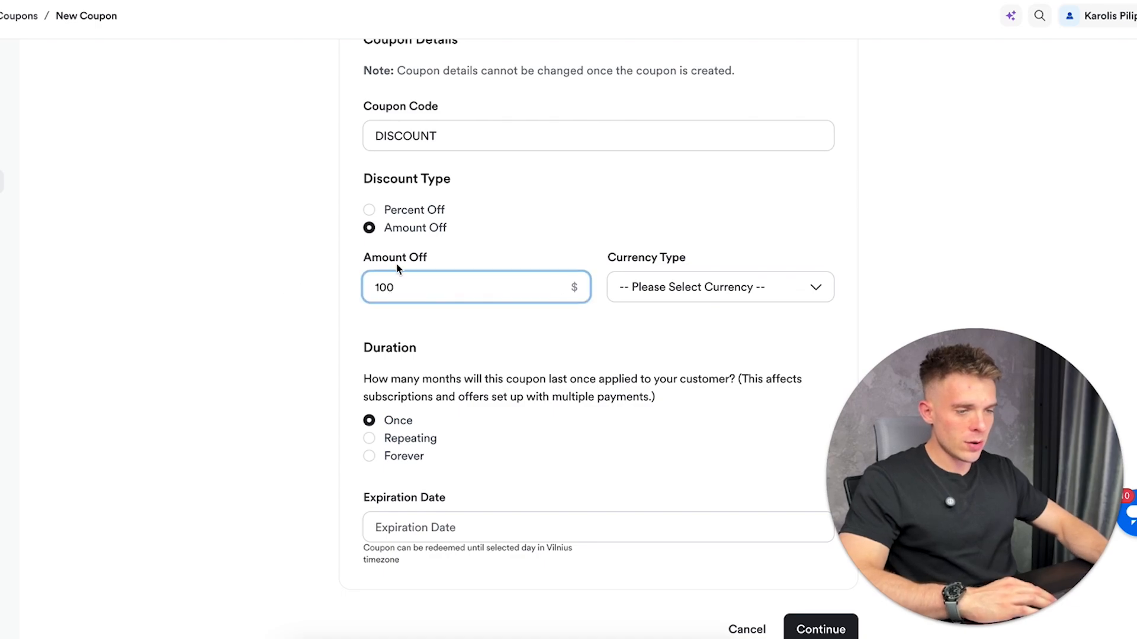
{"action": "left_click", "coordinate": [670, 283]}
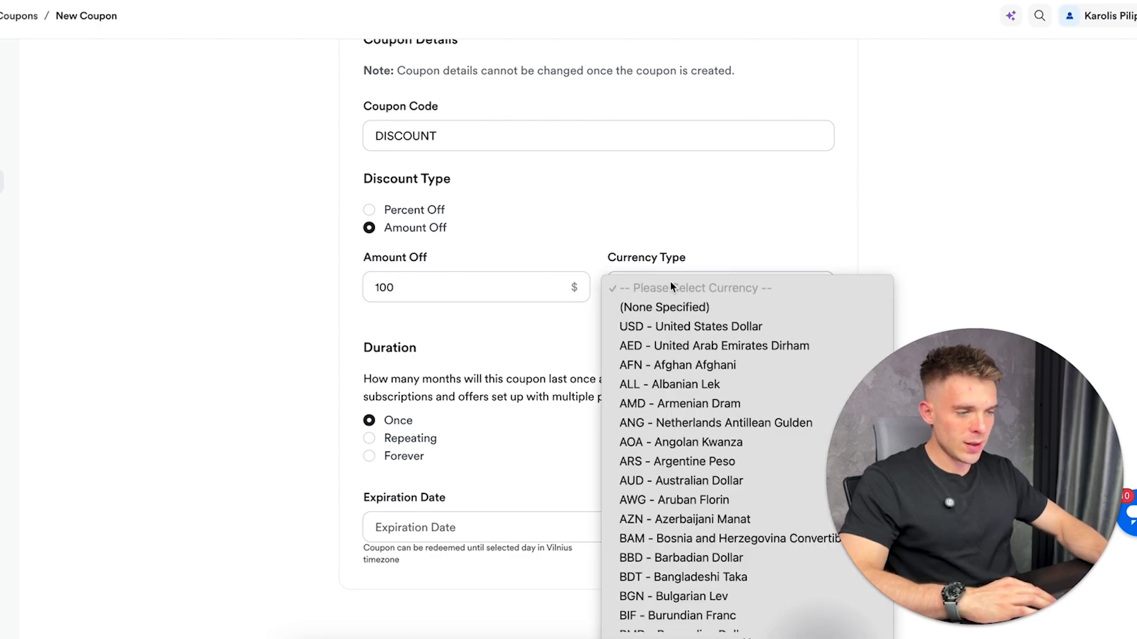
{"action": "left_click", "coordinate": [686, 327]}
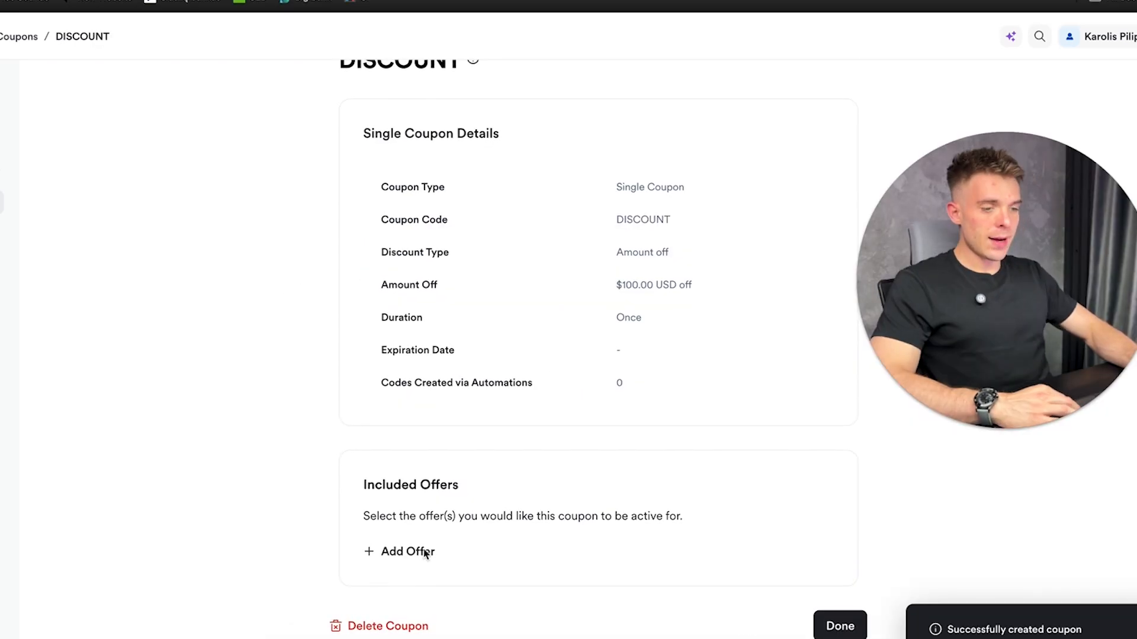
Include the Weight Loss Course offer in the DISCOUNT coupon and view its discounted checkout page.
{"action": "left_click", "coordinate": [417, 554]}
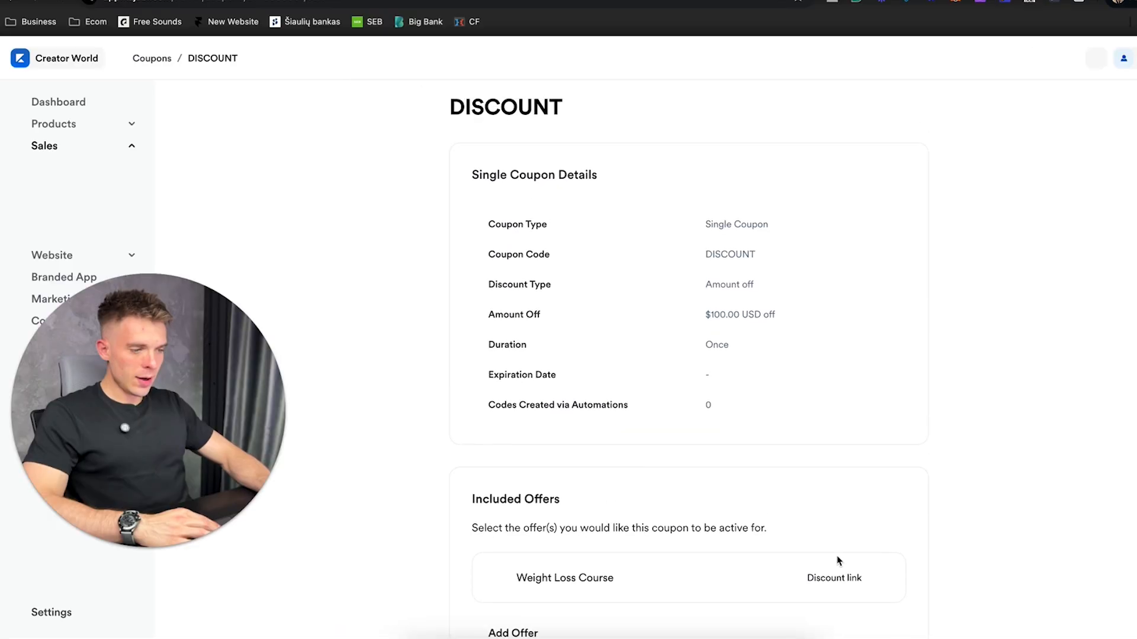
{"action": "scroll", "coordinate": [840, 562], "scroll_direction": "down", "scroll_amount": 2}
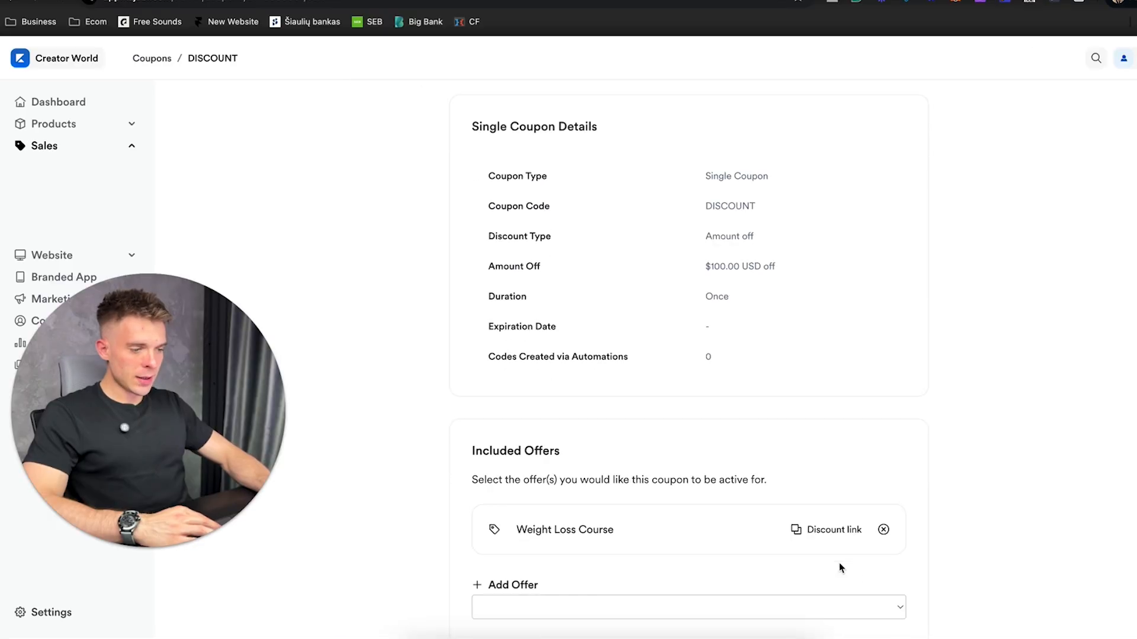
{"action": "left_click", "coordinate": [820, 478]}
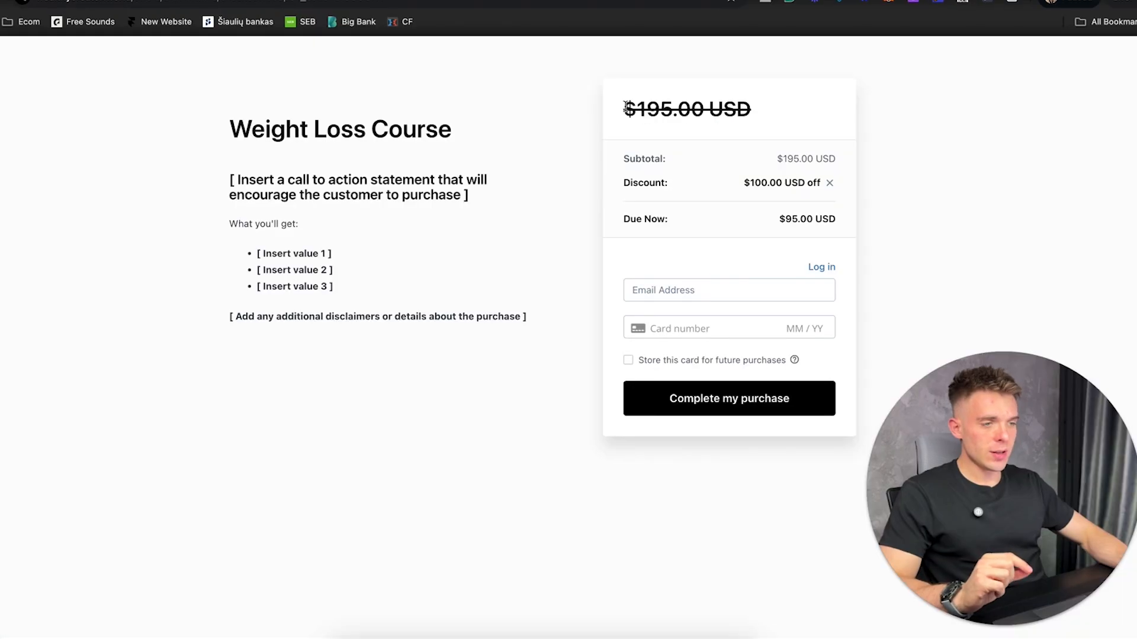
{"action": "triple_click", "coordinate": [765, 108]}
{"action": "left_click_drag", "start_coordinate": [765, 109], "coordinate": [652, 109]}
{"action": "left_click", "coordinate": [643, 109]}
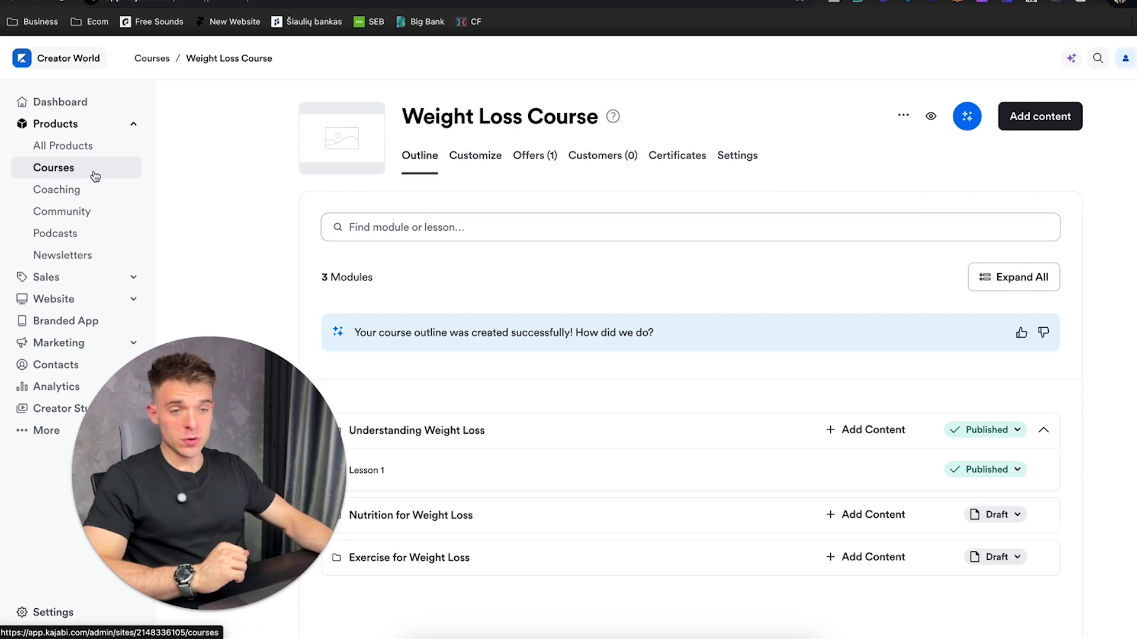
Open the Weight Loss Course product page for customization.
{"action": "left_click", "coordinate": [474, 155]}
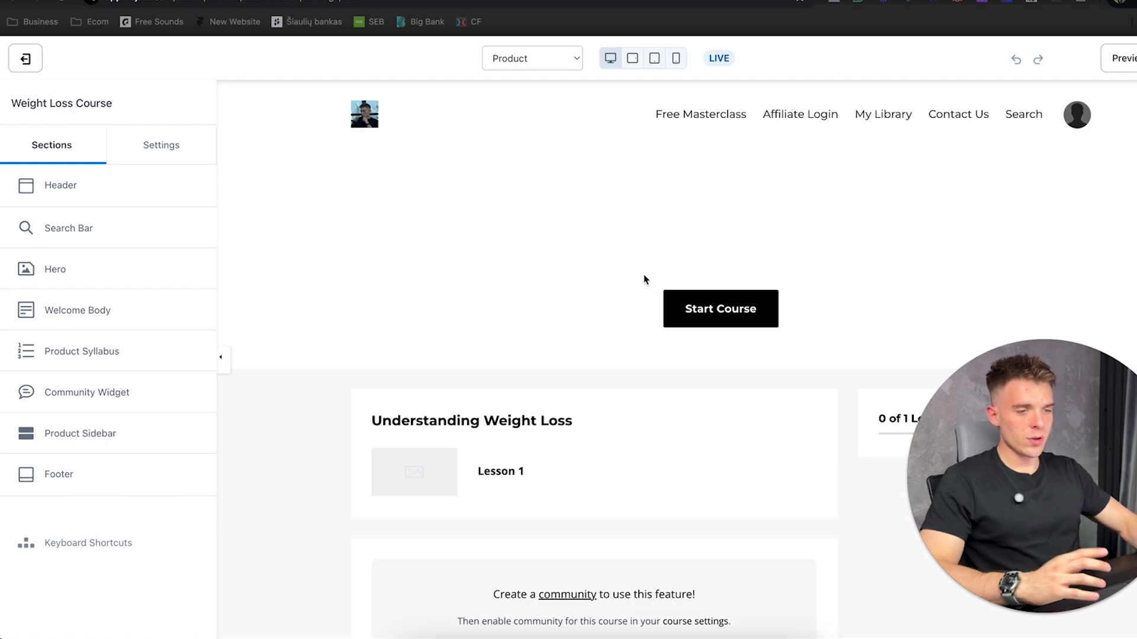
Set the Hero section's overlay color to black on the Weight Loss Course product page.
{"action": "scroll", "coordinate": [641, 277], "scroll_direction": "down", "scroll_amount": 3}
{"action": "scroll", "coordinate": [640, 274], "scroll_direction": "up", "scroll_amount": 3}
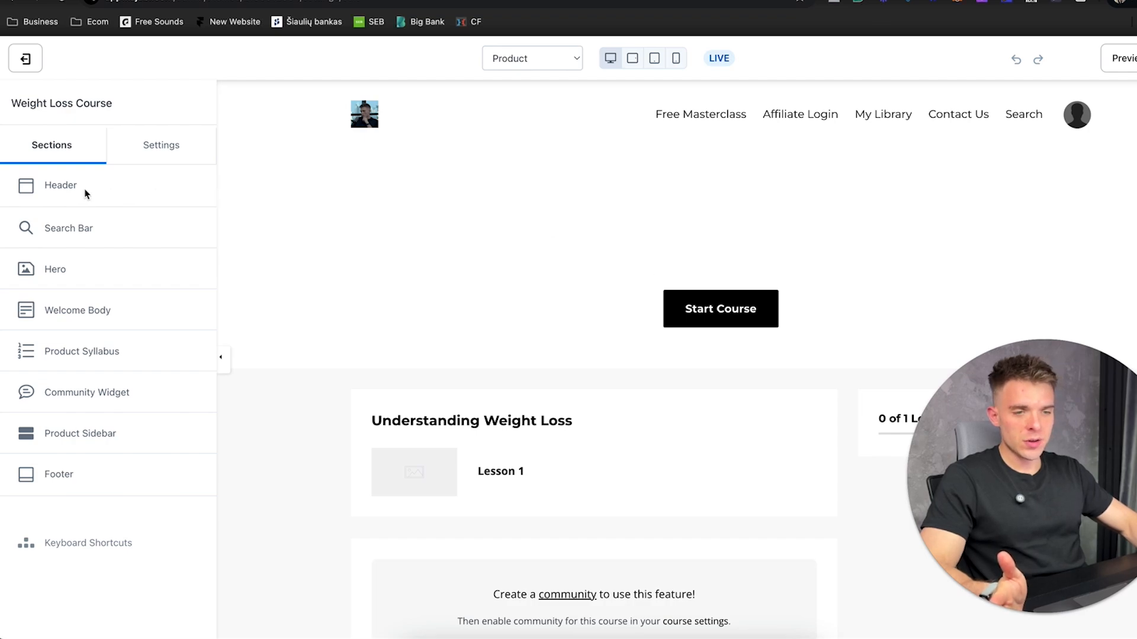
{"action": "left_click", "coordinate": [373, 233]}
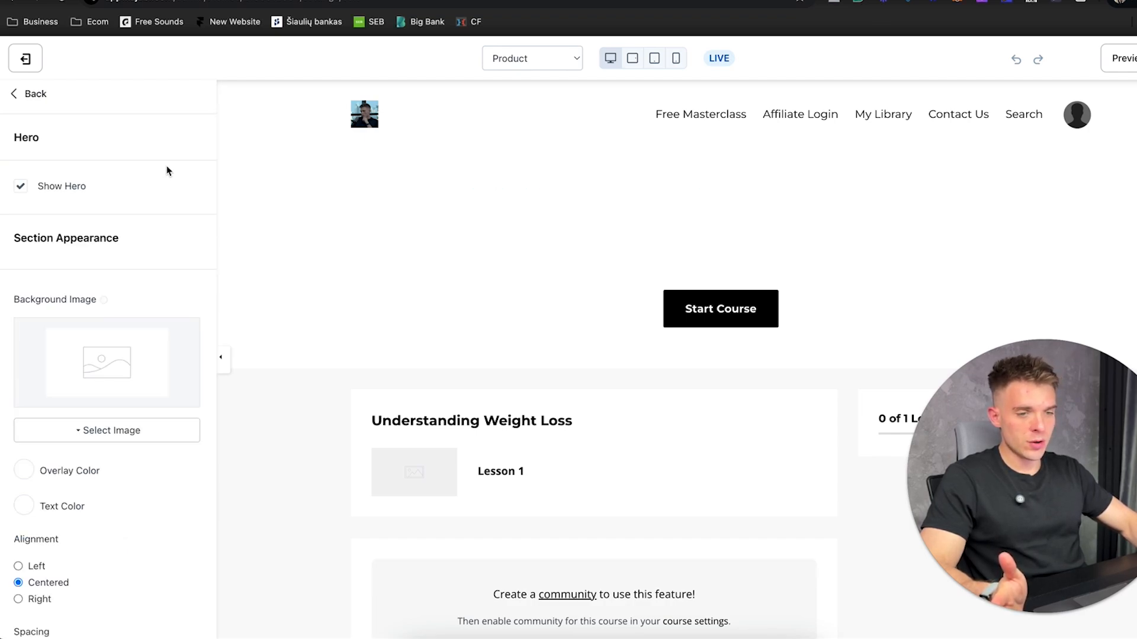
{"action": "scroll", "coordinate": [87, 491], "scroll_direction": "down", "scroll_amount": 2}
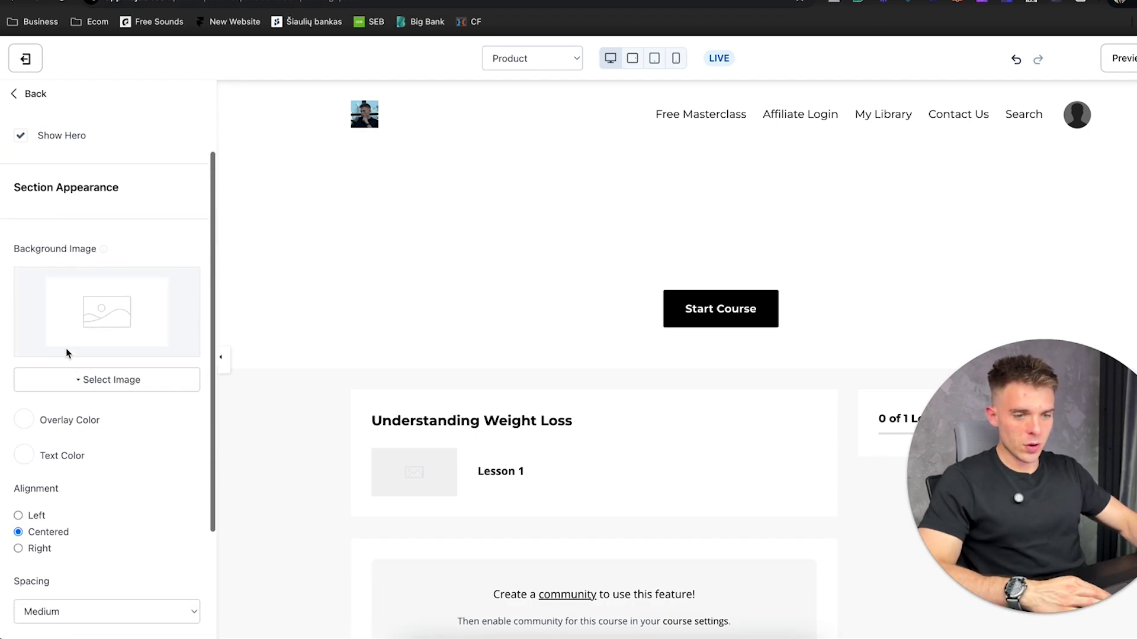
{"action": "left_click", "coordinate": [23, 409]}
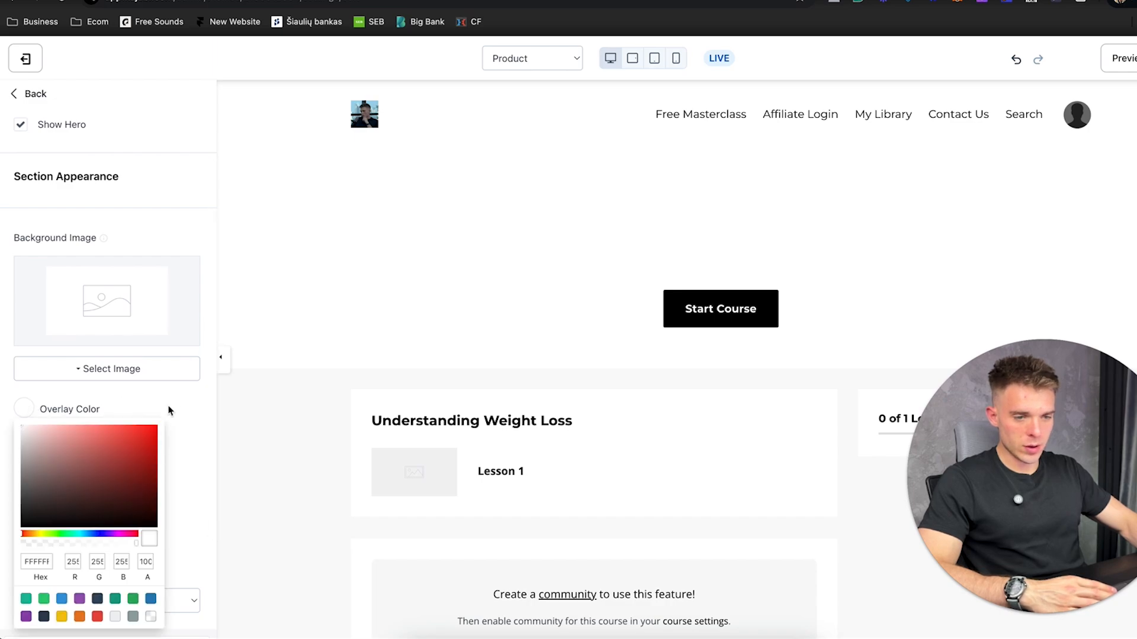
{"action": "left_click", "coordinate": [115, 469]}
{"action": "left_click_drag", "start_coordinate": [145, 503], "coordinate": [171, 529]}
{"action": "left_click", "coordinate": [177, 509]}
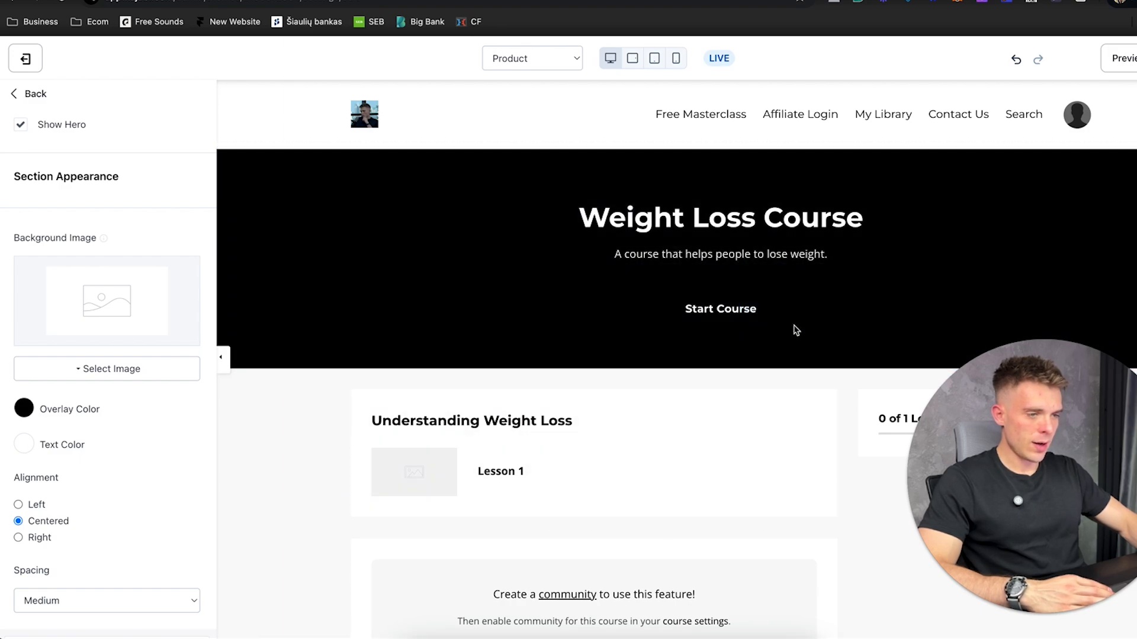
Give the product page's footer a black background color and a white text color.
{"action": "scroll", "coordinate": [111, 429], "scroll_direction": "down", "scroll_amount": 3}
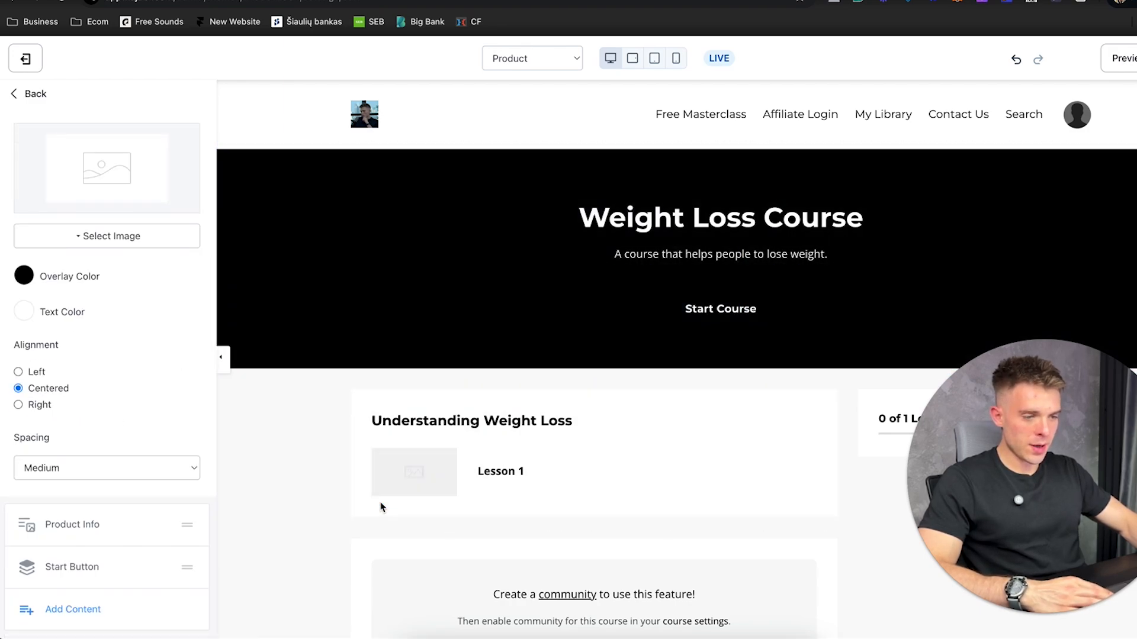
{"action": "scroll", "coordinate": [381, 505], "scroll_direction": "down", "scroll_amount": 3}
{"action": "left_click", "coordinate": [578, 553]}
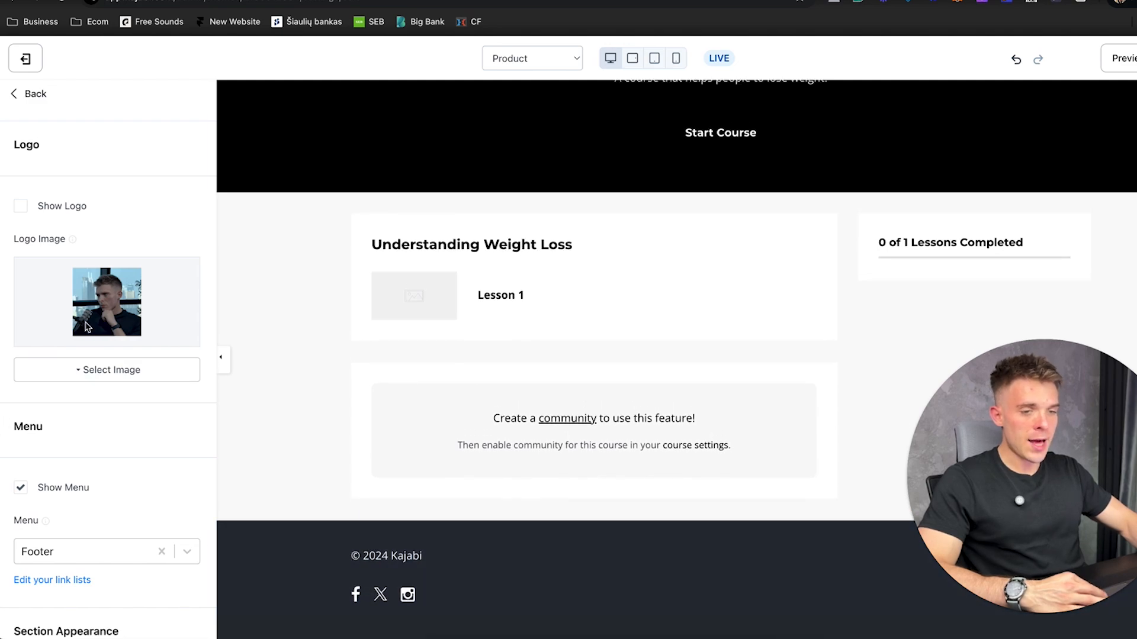
{"action": "scroll", "coordinate": [76, 225], "scroll_direction": "down", "scroll_amount": 1}
{"action": "scroll", "coordinate": [76, 220], "scroll_direction": "down", "scroll_amount": 10}
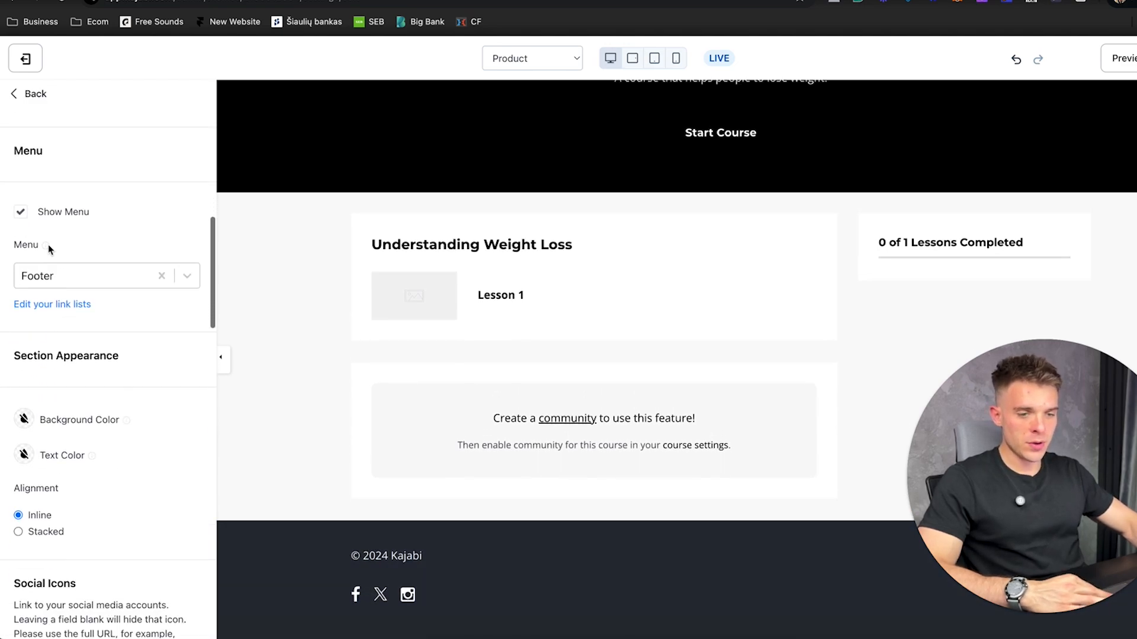
{"action": "left_click", "coordinate": [19, 336]}
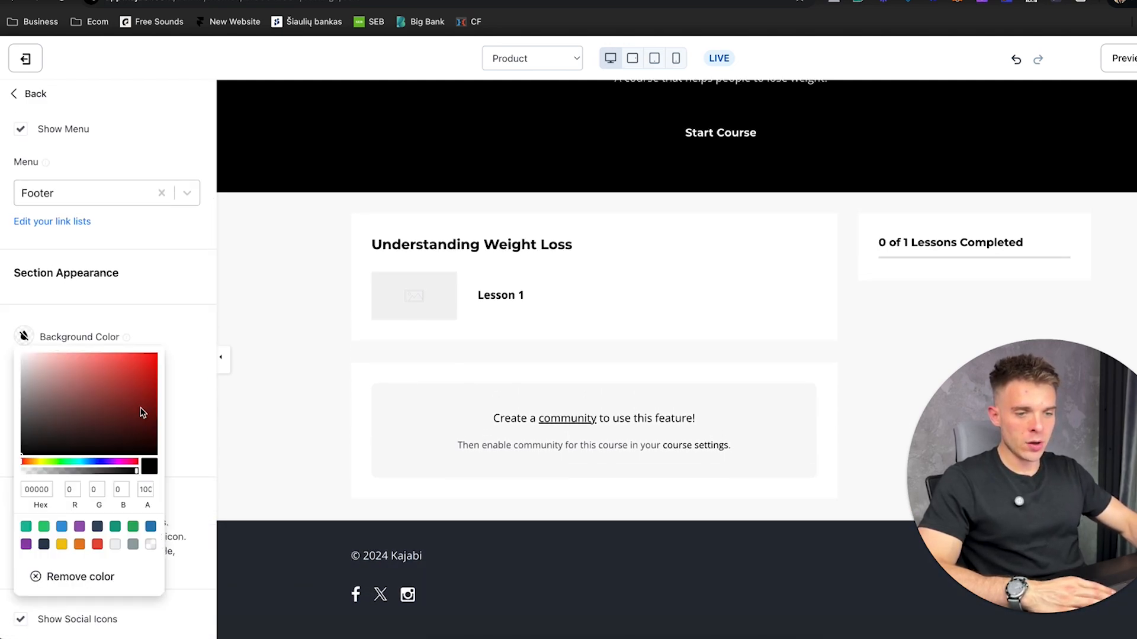
{"action": "left_click", "coordinate": [194, 493]}
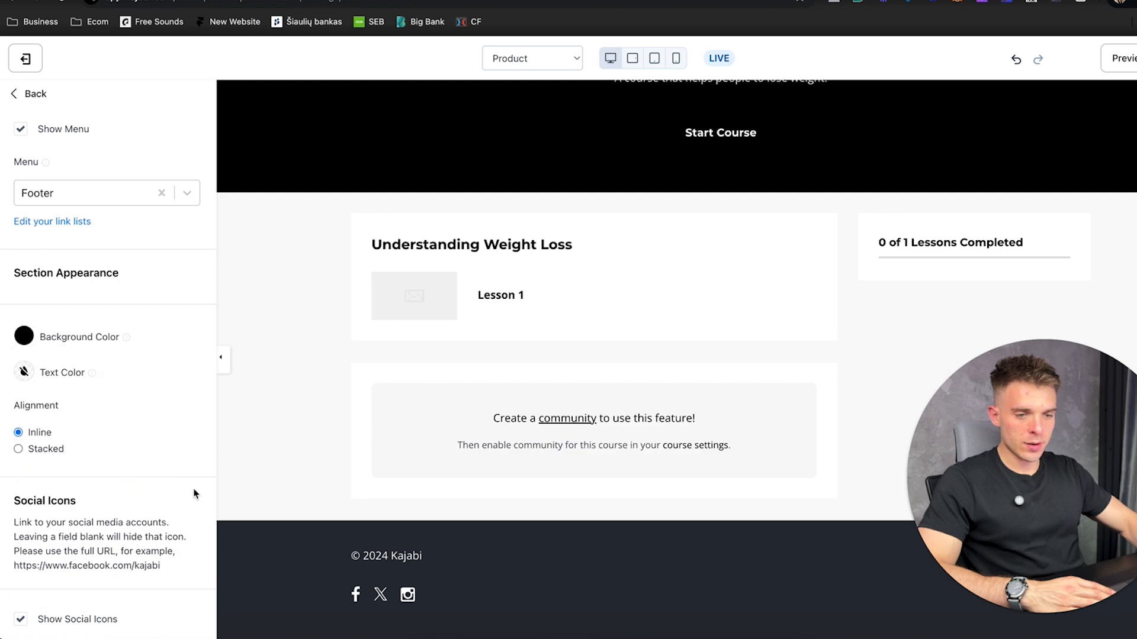
{"action": "left_click", "coordinate": [24, 372]}
{"action": "left_click", "coordinate": [185, 371]}
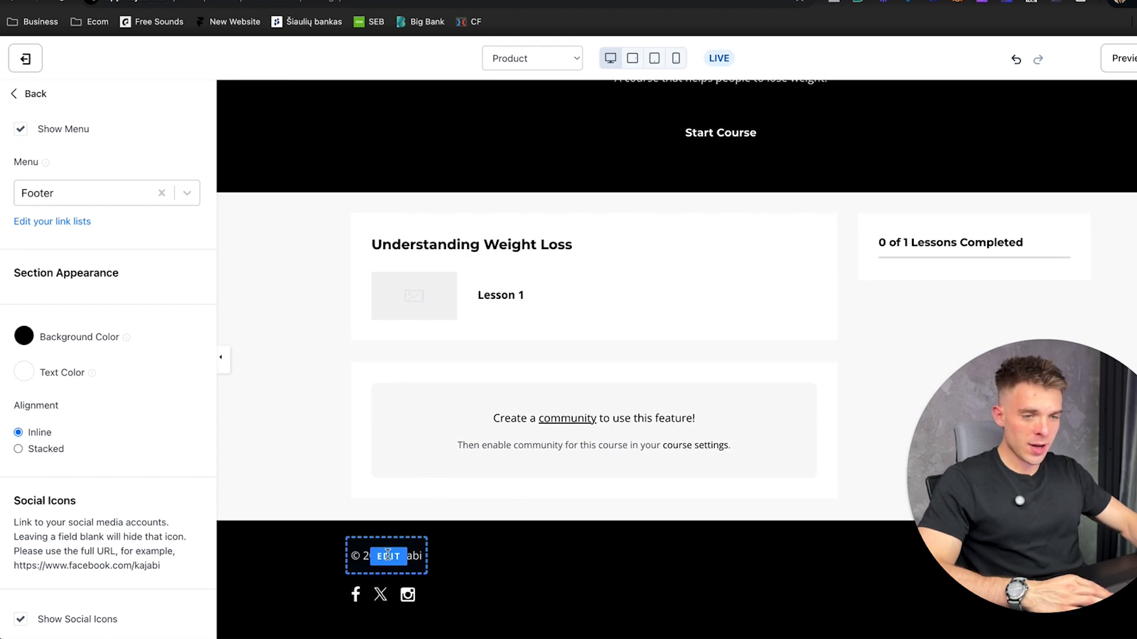
Change the footer's copyright text to Weight Loss LLC.
{"action": "left_click", "coordinate": [390, 551]}
{"action": "key", "text": "BackSpace"}
{"action": "key", "text": "BackSpace"}
{"action": "key", "text": "BackSpace"}
{"action": "key", "text": "BackSpace"}
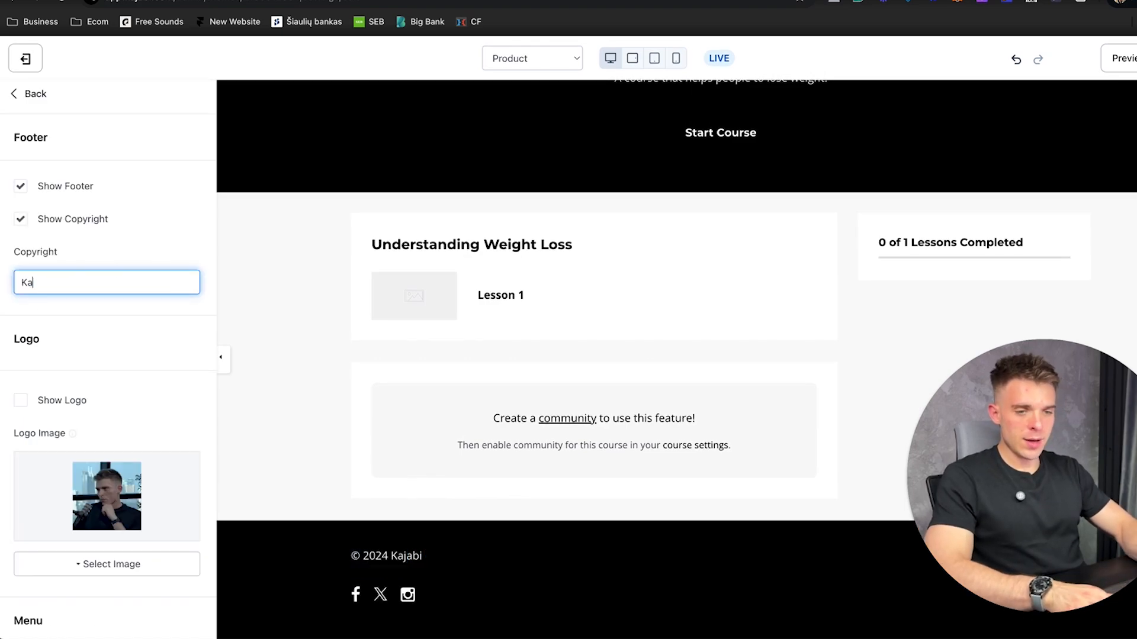
{"action": "key", "text": "BackSpace"}
{"action": "type", "text": "Weight Loss LLC"}
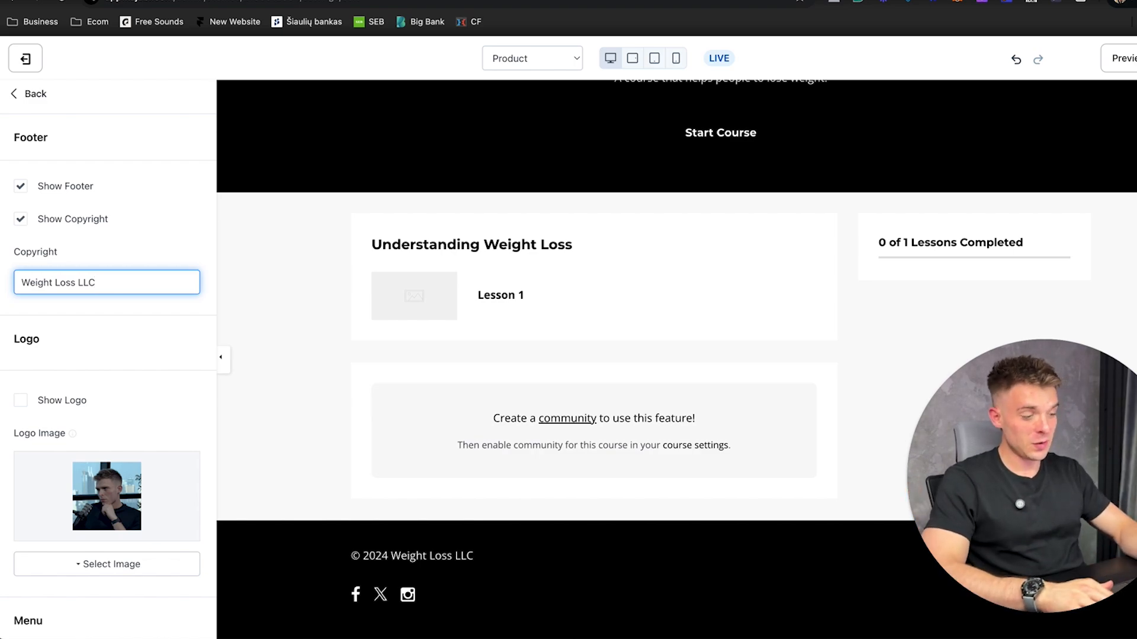
Review the footer's menu and social icon settings, including the Facebook, Twitter and Instagram link fields.
{"action": "scroll", "coordinate": [78, 464], "scroll_direction": "down", "scroll_amount": 10}
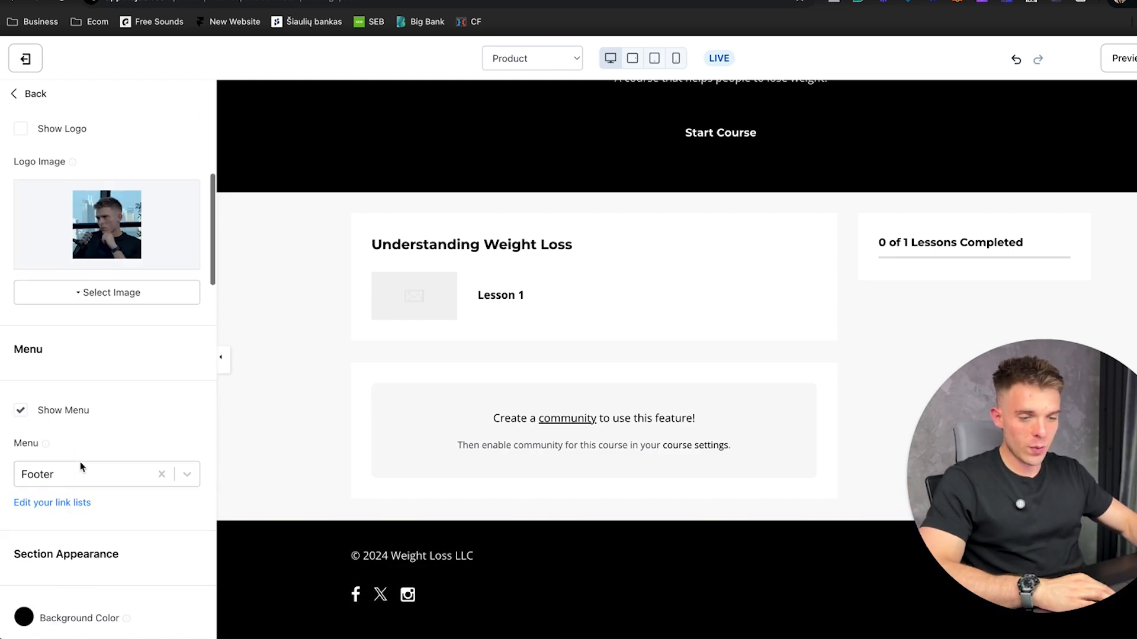
{"action": "scroll", "coordinate": [169, 444], "scroll_direction": "down", "scroll_amount": 4}
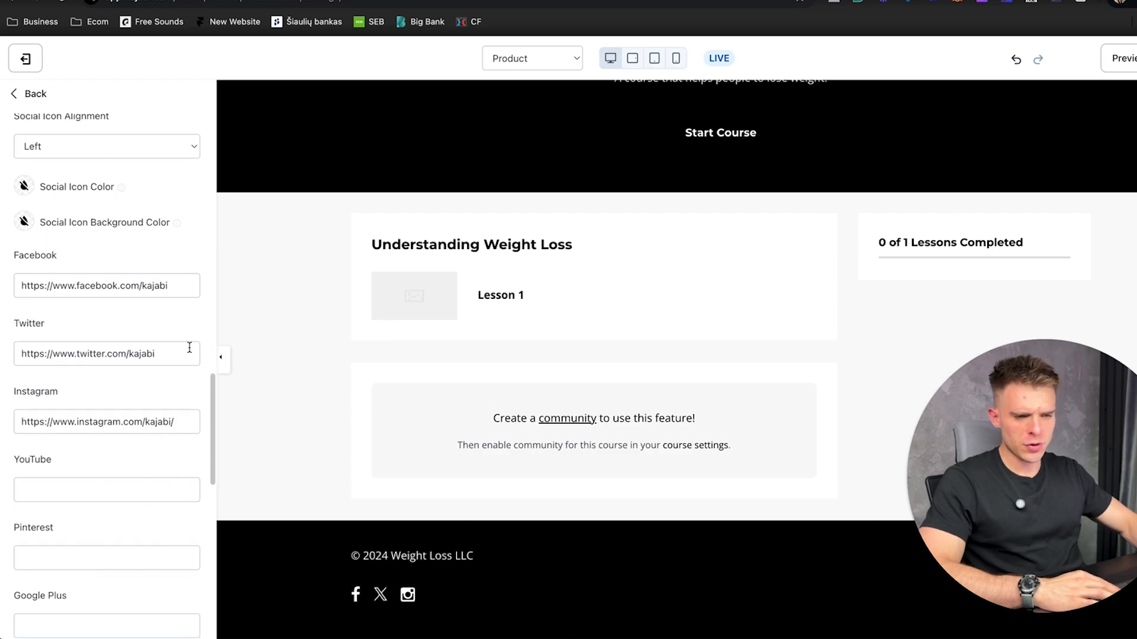
{"action": "right_click", "coordinate": [142, 362]}
{"action": "key", "text": "Escape"}
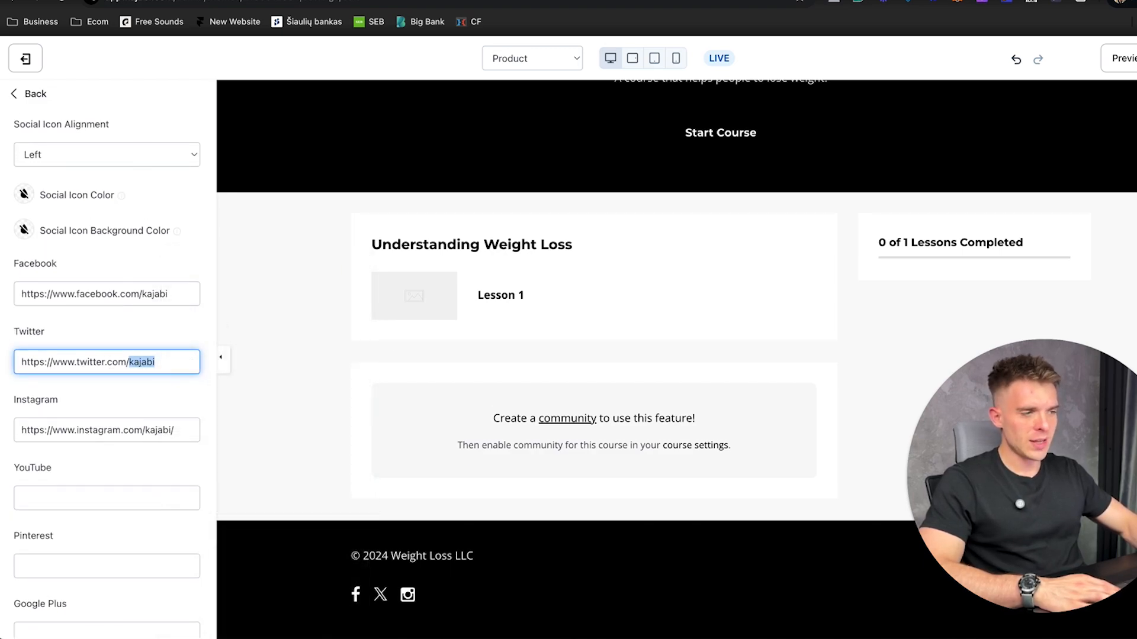
{"action": "scroll", "coordinate": [737, 203], "scroll_direction": "up", "scroll_amount": 3}
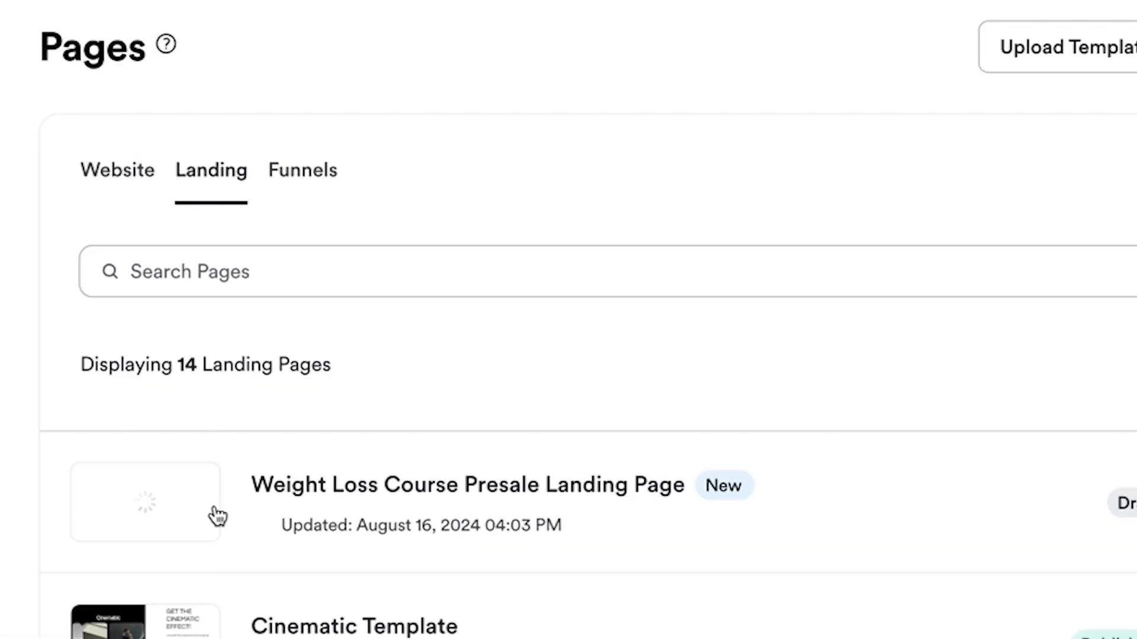
Set the Weight Loss Course Presale Landing Page to Published and open it for customization.
{"action": "scroll", "coordinate": [787, 396], "scroll_direction": "down", "scroll_amount": 2}
{"action": "left_click", "coordinate": [1117, 417]}
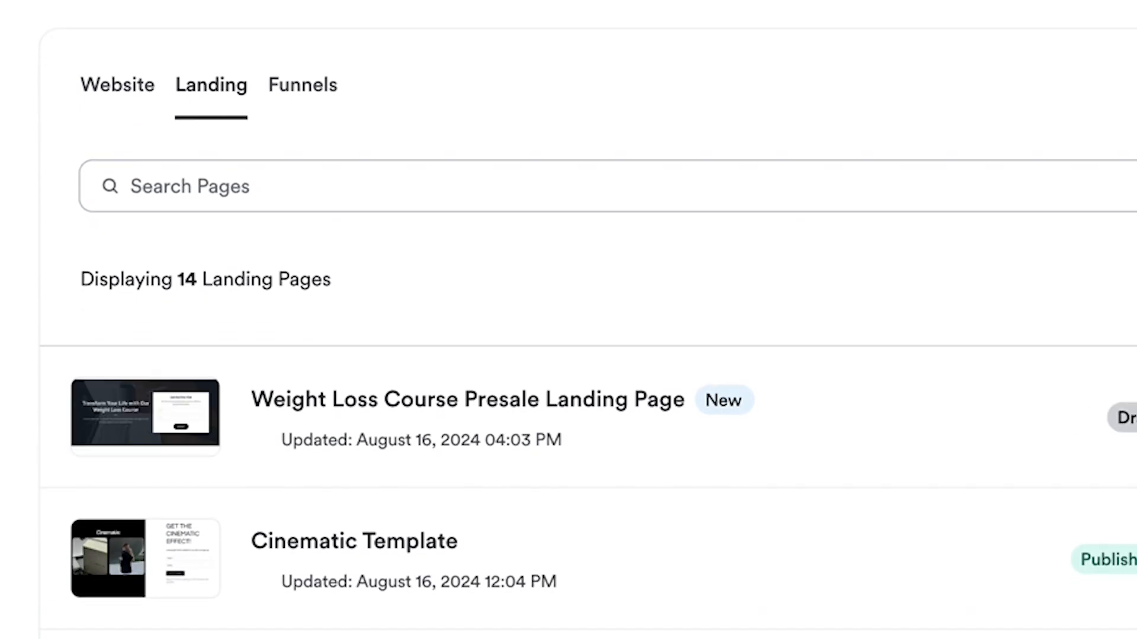
{"action": "left_click", "coordinate": [940, 477]}
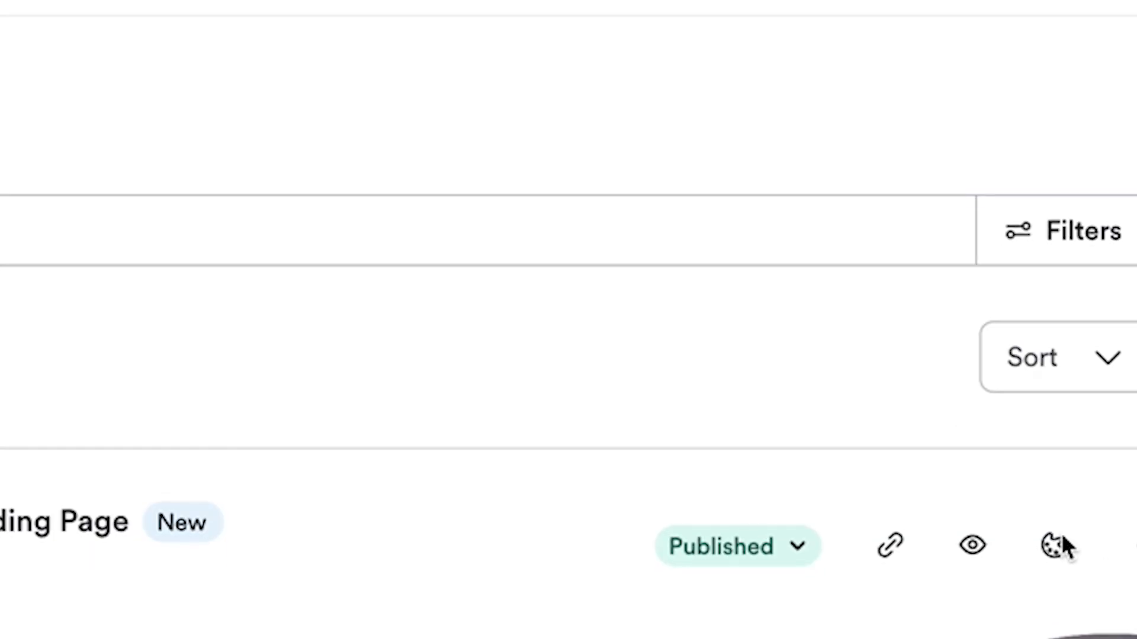
{"action": "left_click", "coordinate": [1058, 546]}
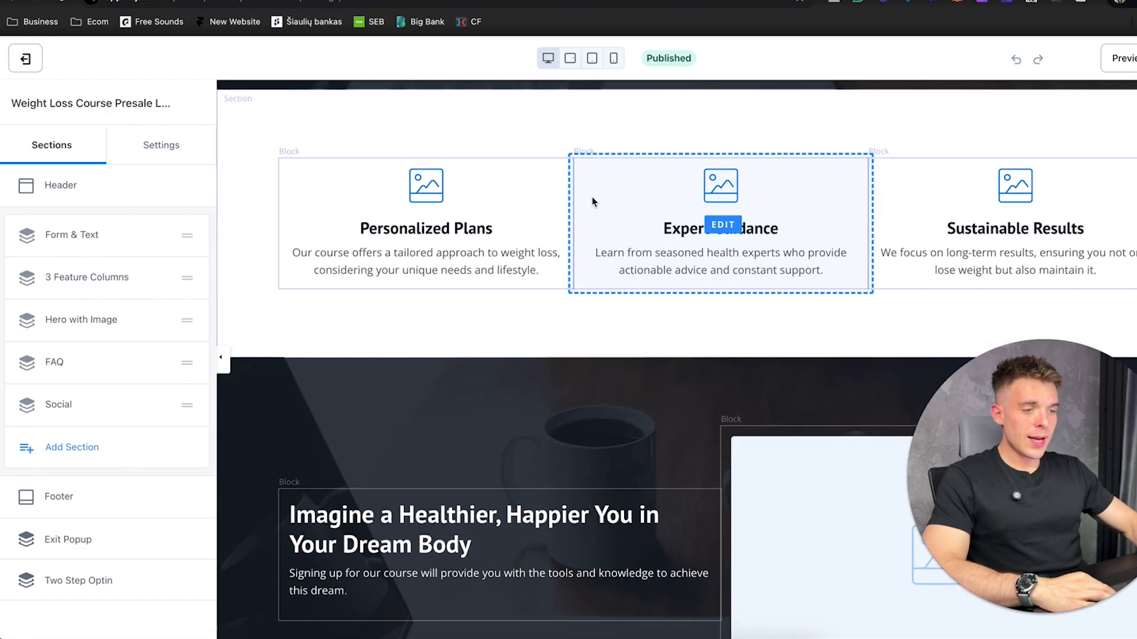
Look through the presale landing page's content and browse the section types that can be added to it.
{"action": "scroll", "coordinate": [592, 201], "scroll_direction": "down", "scroll_amount": 10}
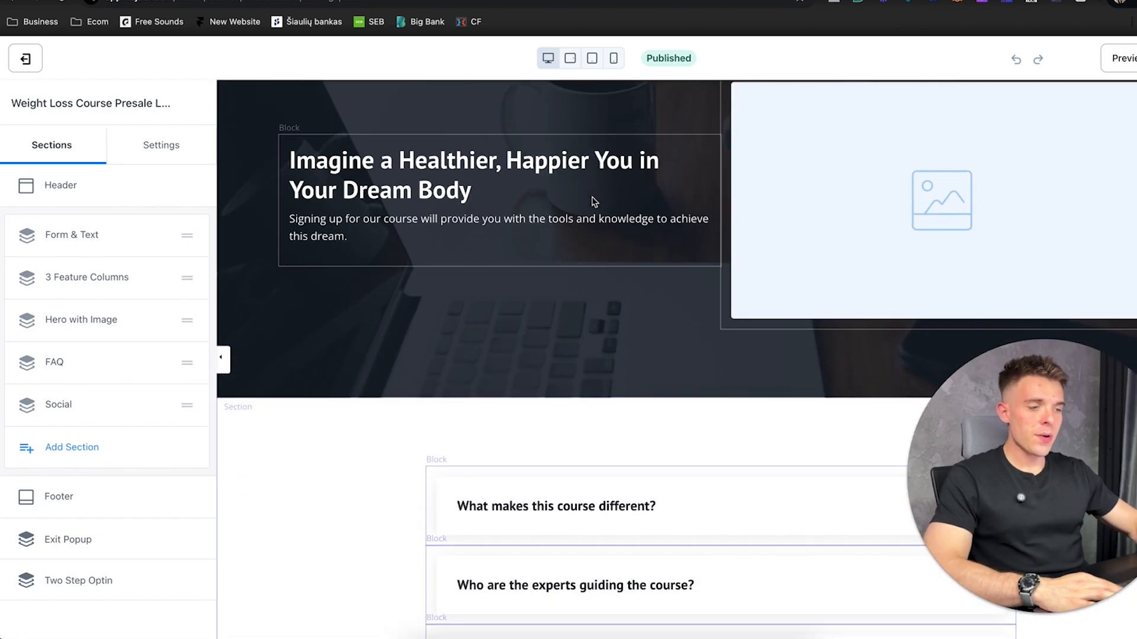
{"action": "scroll", "coordinate": [646, 201], "scroll_direction": "up", "scroll_amount": 15}
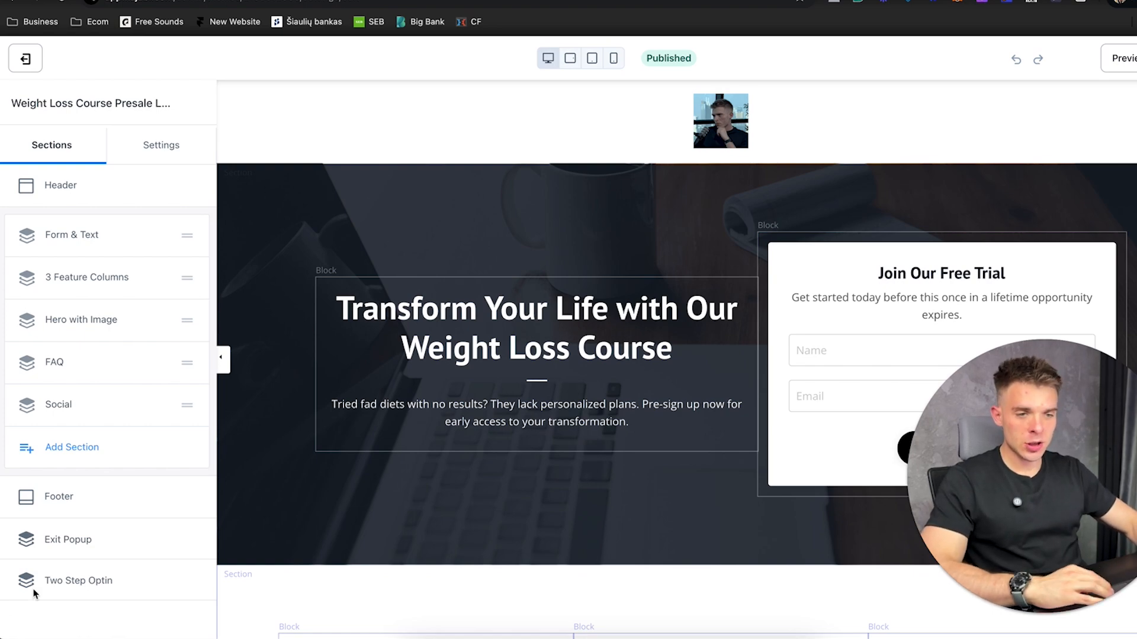
{"action": "left_click", "coordinate": [64, 460]}
{"action": "scroll", "coordinate": [106, 397], "scroll_direction": "down", "scroll_amount": 5}
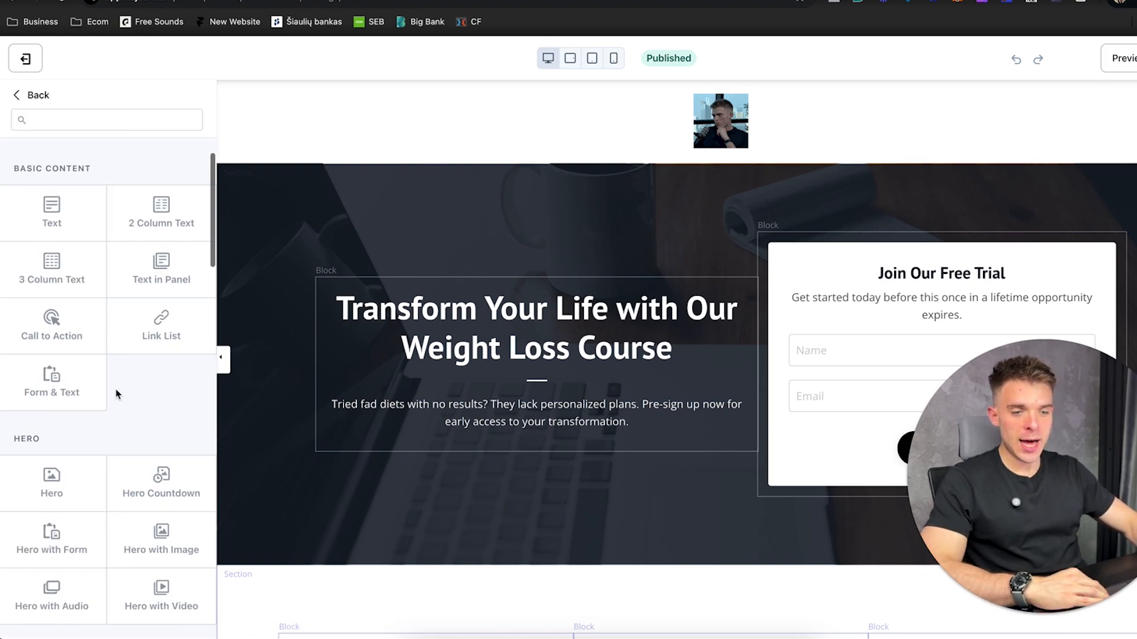
{"action": "scroll", "coordinate": [119, 438], "scroll_direction": "down", "scroll_amount": 6}
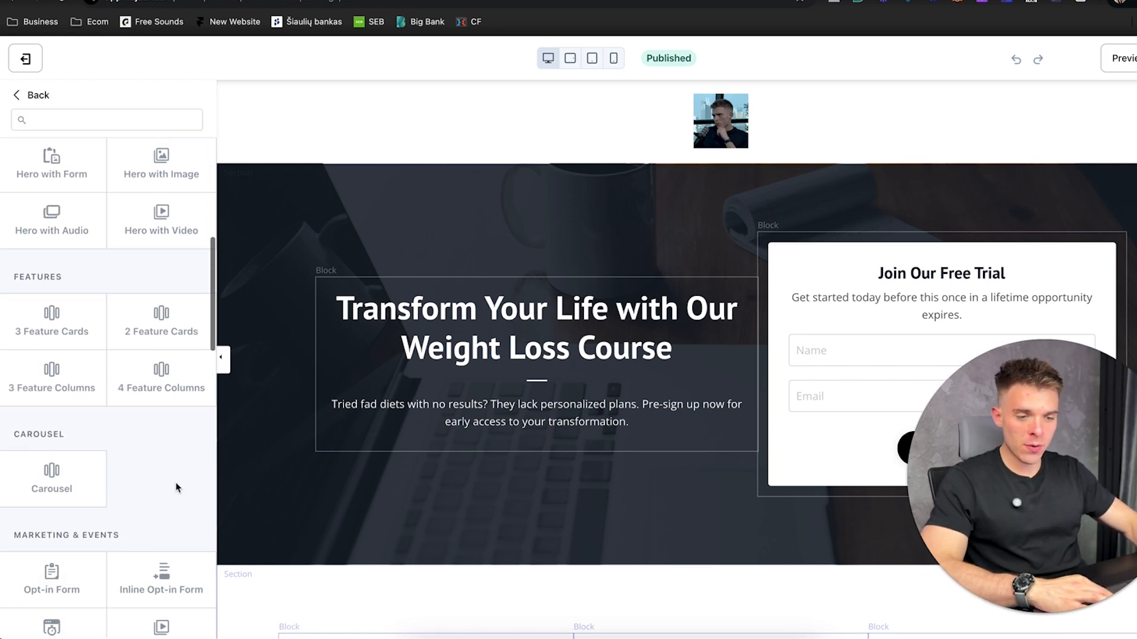
{"action": "scroll", "coordinate": [155, 455], "scroll_direction": "down", "scroll_amount": 10}
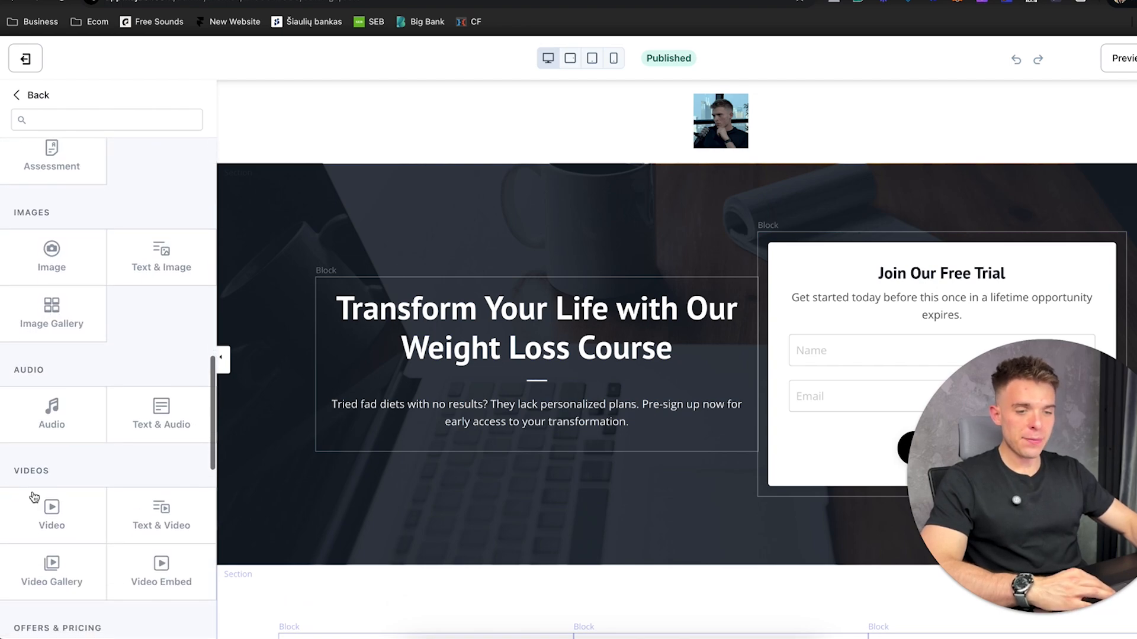
{"action": "scroll", "coordinate": [122, 338], "scroll_direction": "down", "scroll_amount": 4}
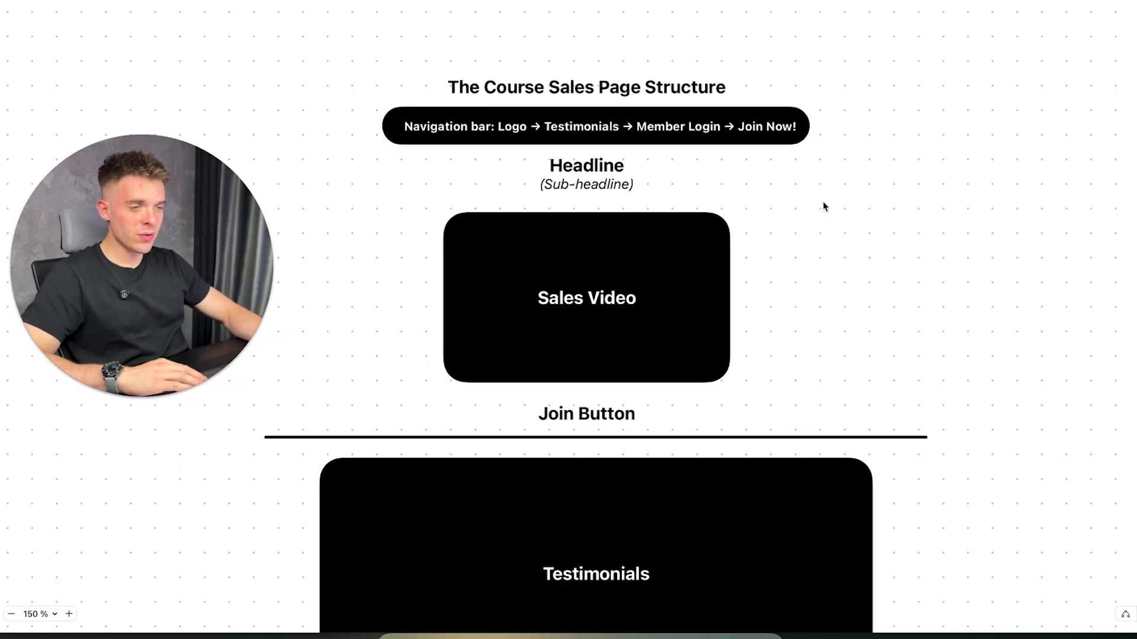
Examine the navigation bar, headline and sales video blocks of the course sales page structure on the whiteboard.
{"action": "scroll", "coordinate": [823, 206], "scroll_direction": "up", "scroll_amount": 1}
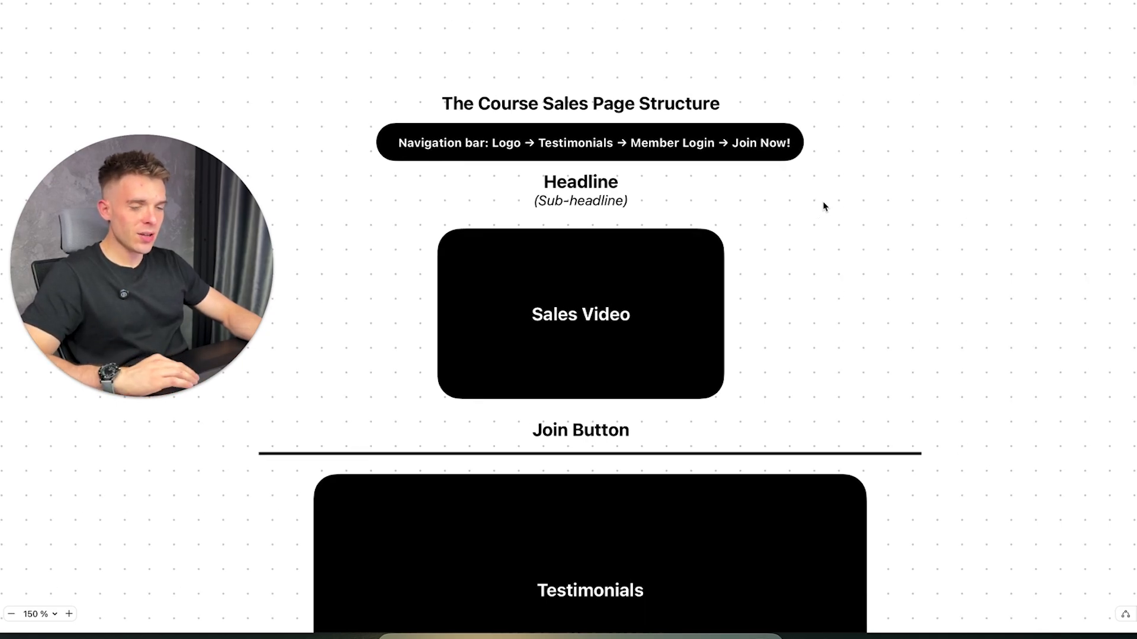
{"action": "scroll", "coordinate": [823, 206], "scroll_direction": "down", "scroll_amount": 1}
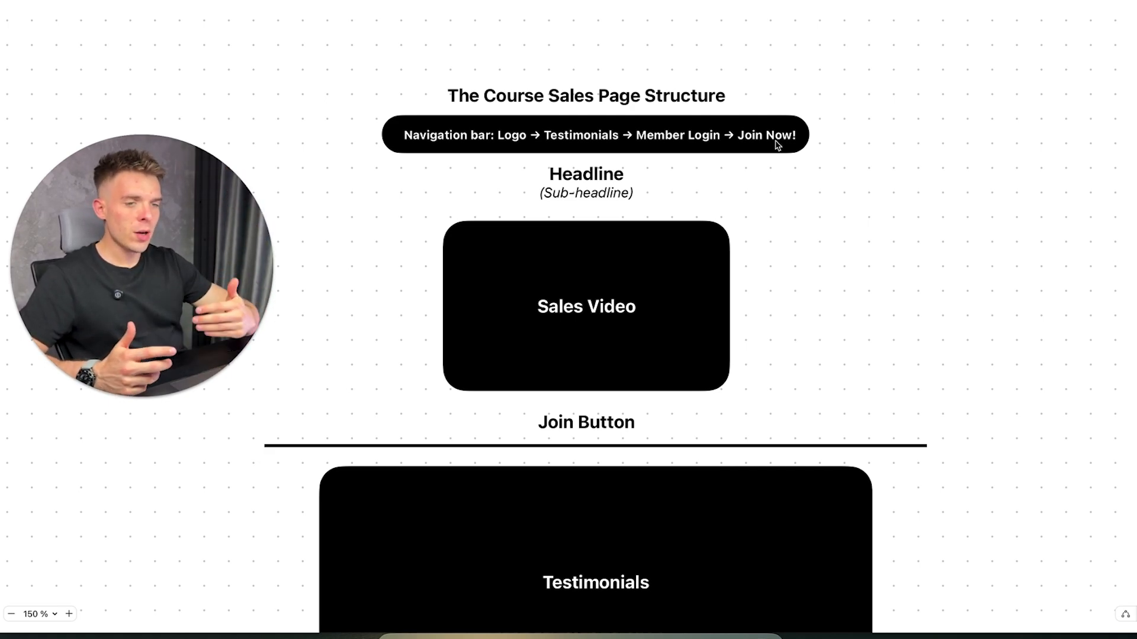
{"action": "left_click", "coordinate": [588, 176]}
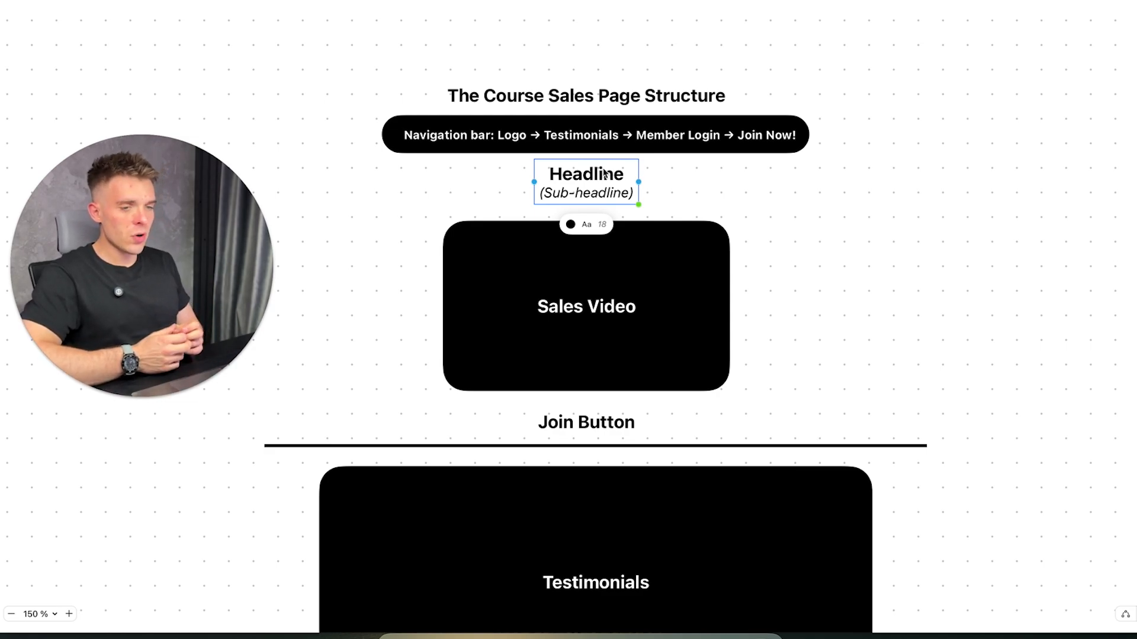
{"action": "left_click", "coordinate": [856, 303]}
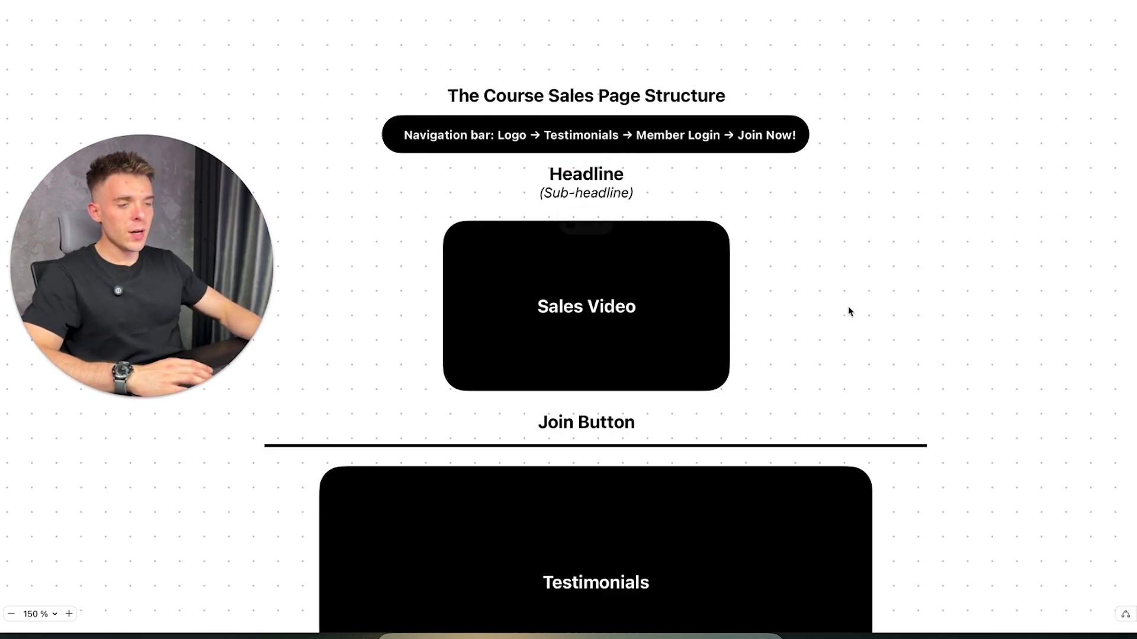
{"action": "scroll", "coordinate": [654, 283], "scroll_direction": "down", "scroll_amount": 1}
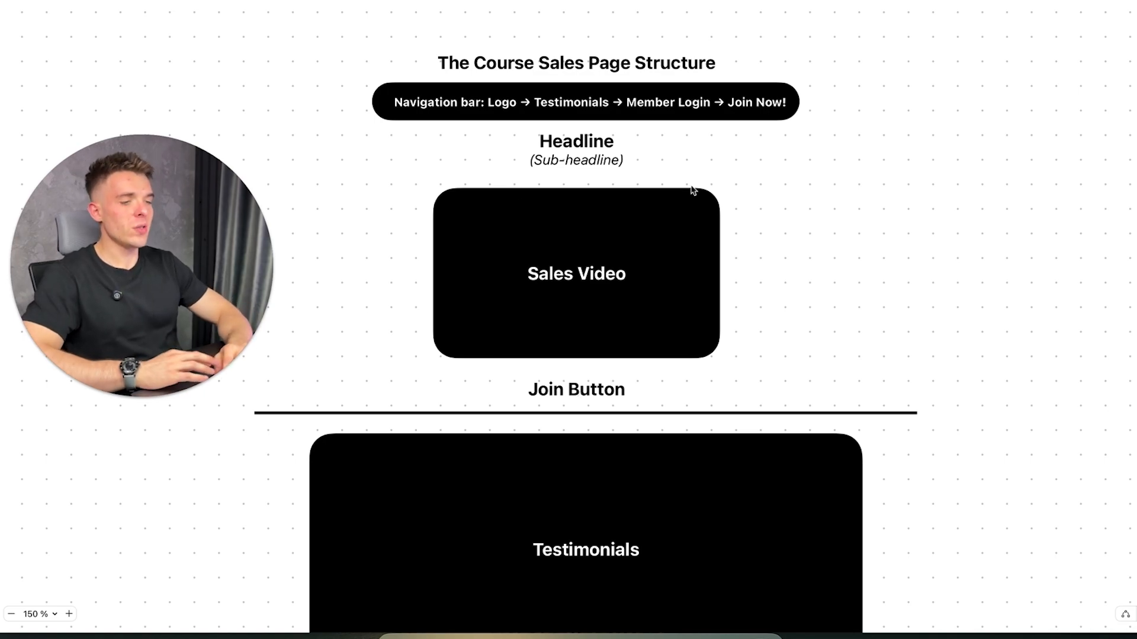
Examine the testimonials block of the sales page structure and the join buttons placed around it and the sales video.
{"action": "scroll", "coordinate": [782, 247], "scroll_direction": "down", "scroll_amount": 4}
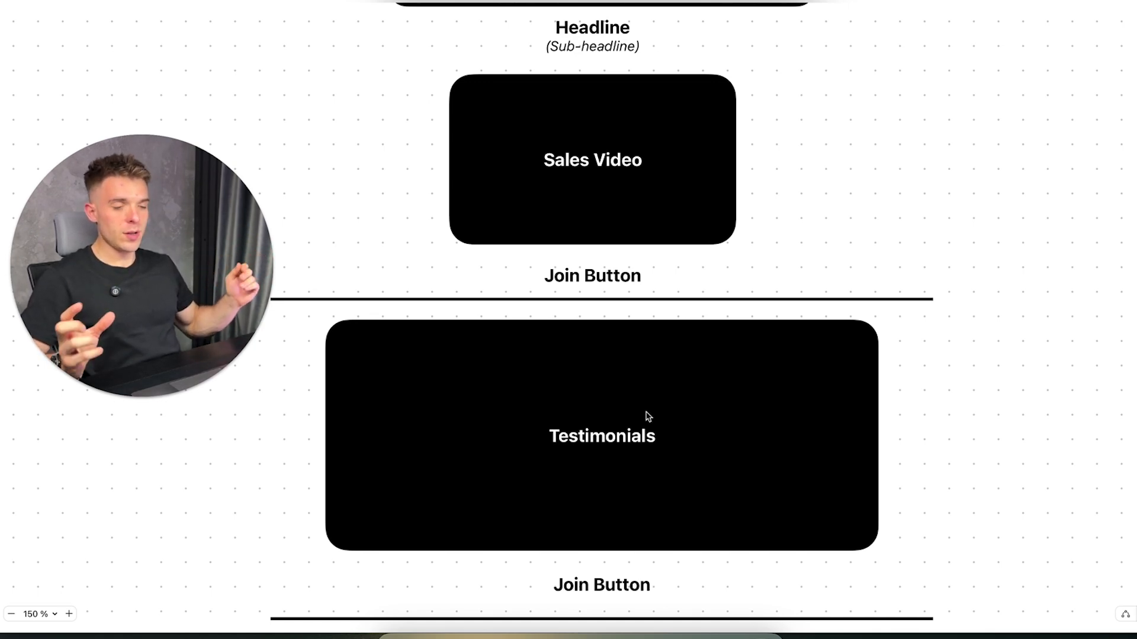
{"action": "scroll", "coordinate": [647, 415], "scroll_direction": "down", "scroll_amount": 2}
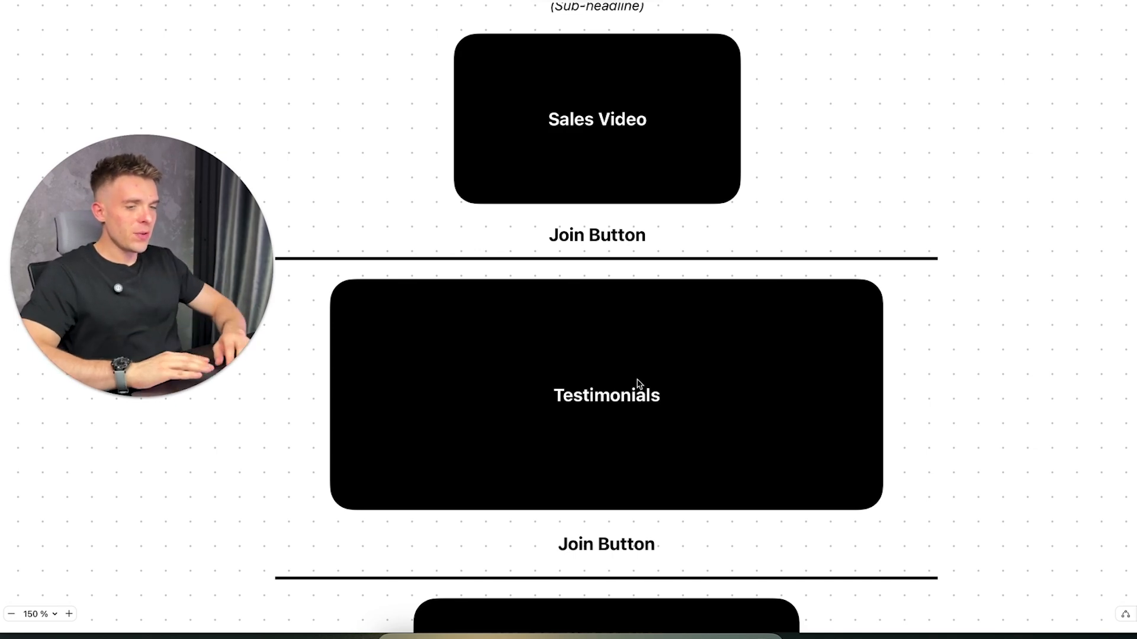
{"action": "scroll", "coordinate": [632, 373], "scroll_direction": "down", "scroll_amount": 2}
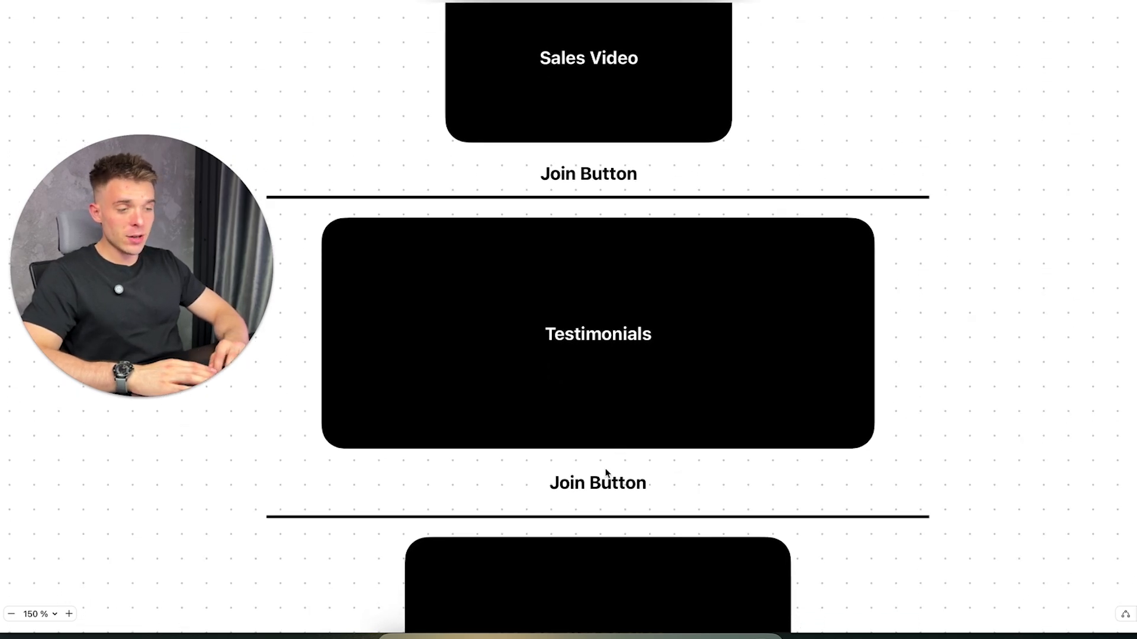
{"action": "scroll", "coordinate": [605, 470], "scroll_direction": "down", "scroll_amount": 1}
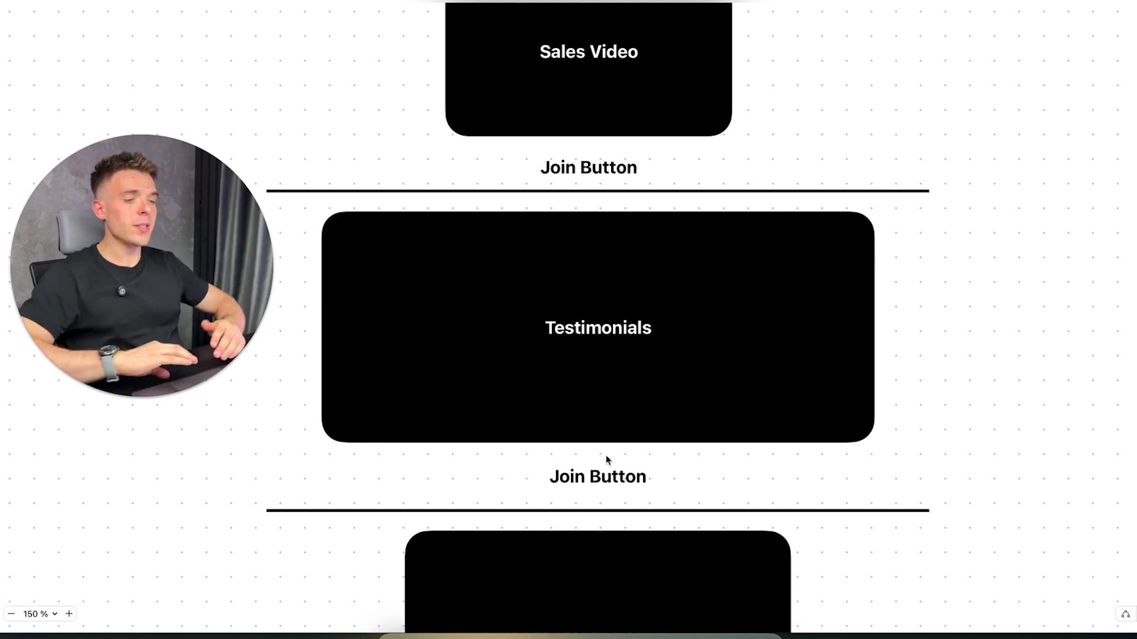
{"action": "scroll", "coordinate": [609, 465], "scroll_direction": "down", "scroll_amount": 5}
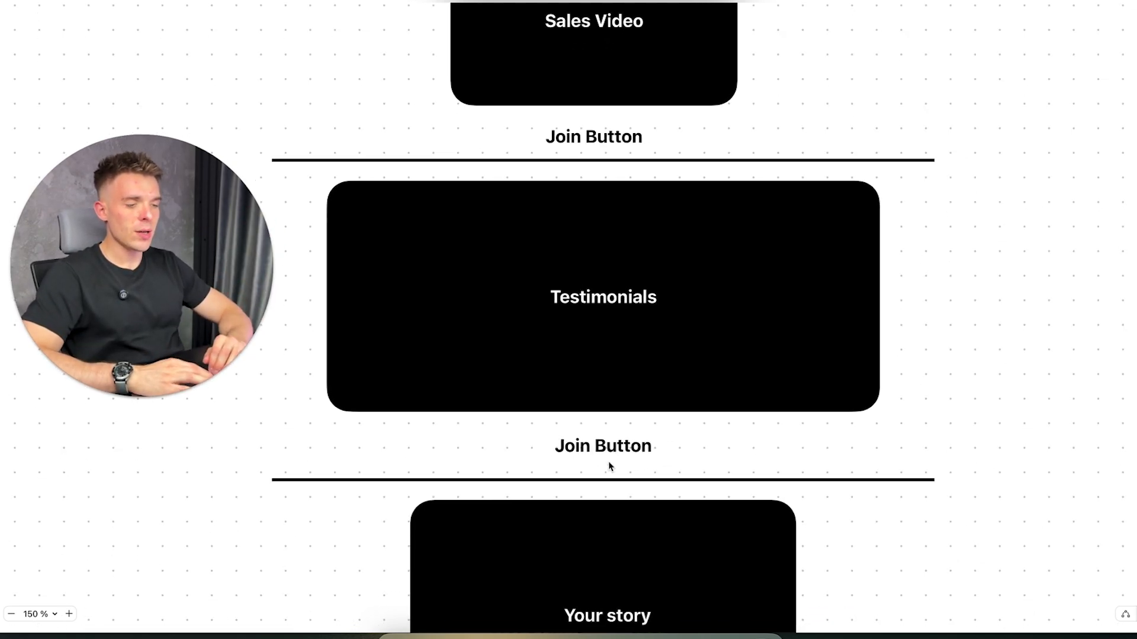
{"action": "scroll", "coordinate": [651, 172], "scroll_direction": "up", "scroll_amount": 2}
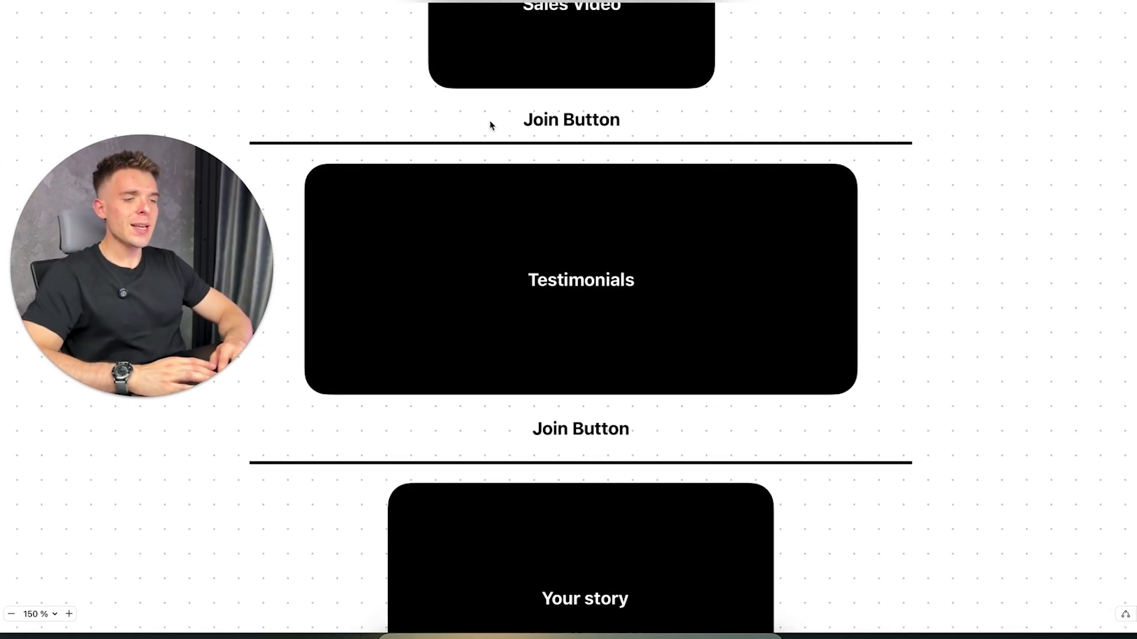
{"action": "scroll", "coordinate": [657, 154], "scroll_direction": "up", "scroll_amount": 5}
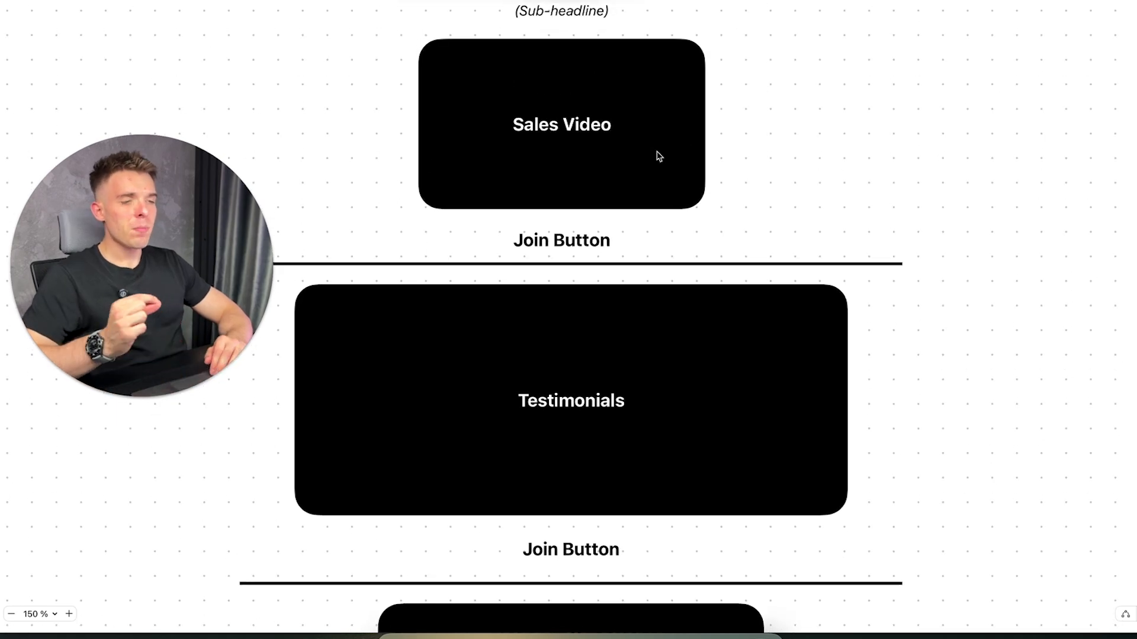
{"action": "scroll", "coordinate": [658, 155], "scroll_direction": "left", "scroll_amount": 1}
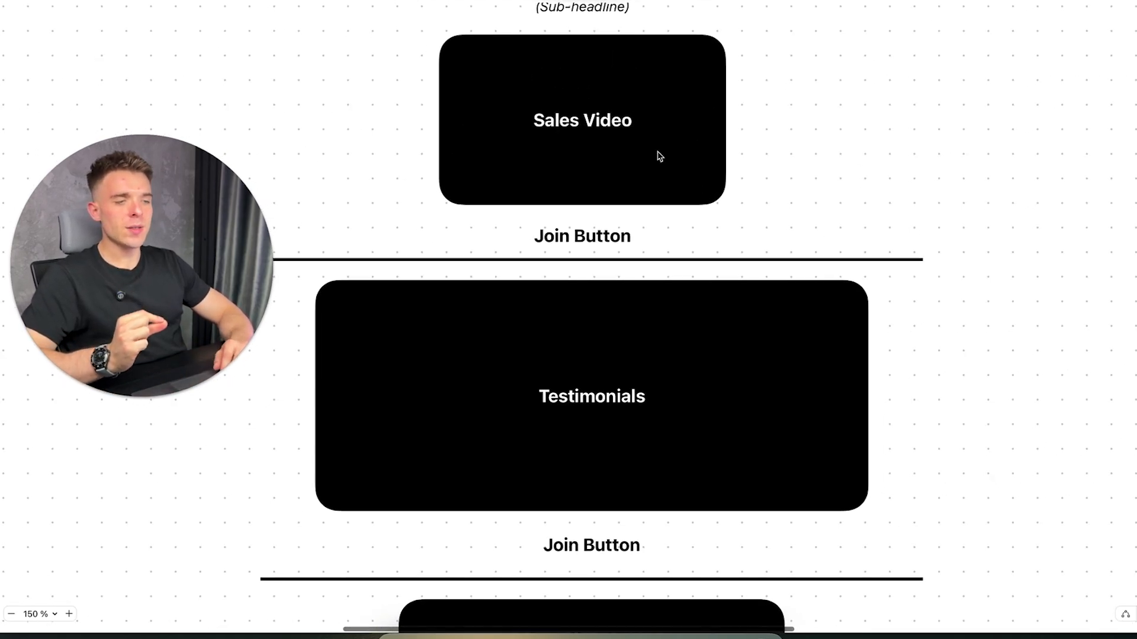
{"action": "scroll", "coordinate": [599, 236], "scroll_direction": "down", "scroll_amount": 1}
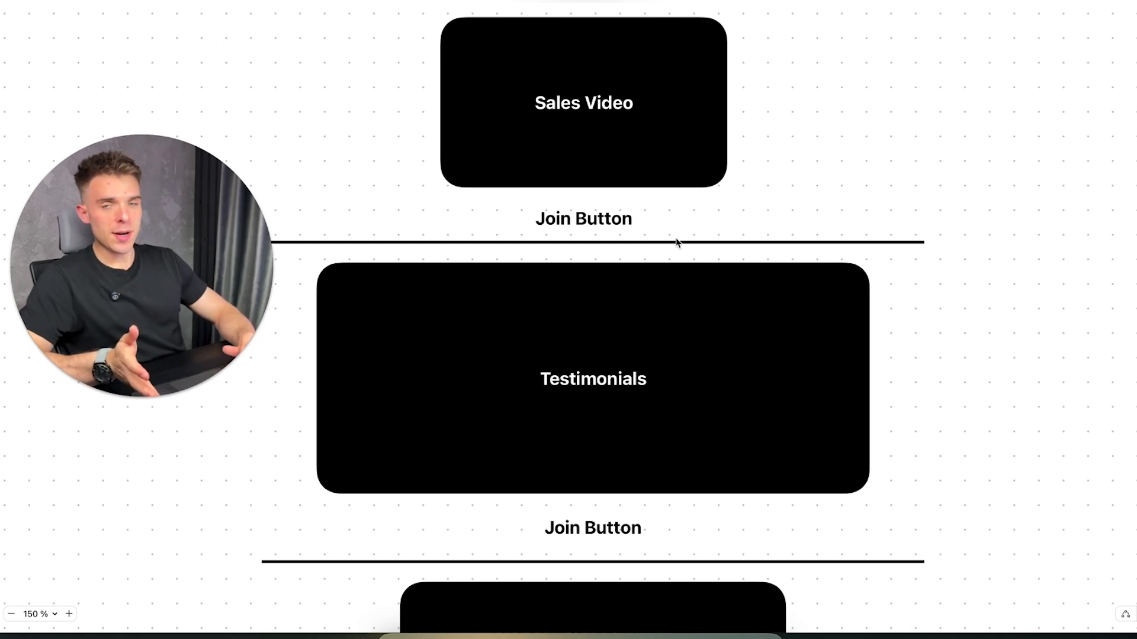
{"action": "scroll", "coordinate": [678, 241], "scroll_direction": "down", "scroll_amount": 3}
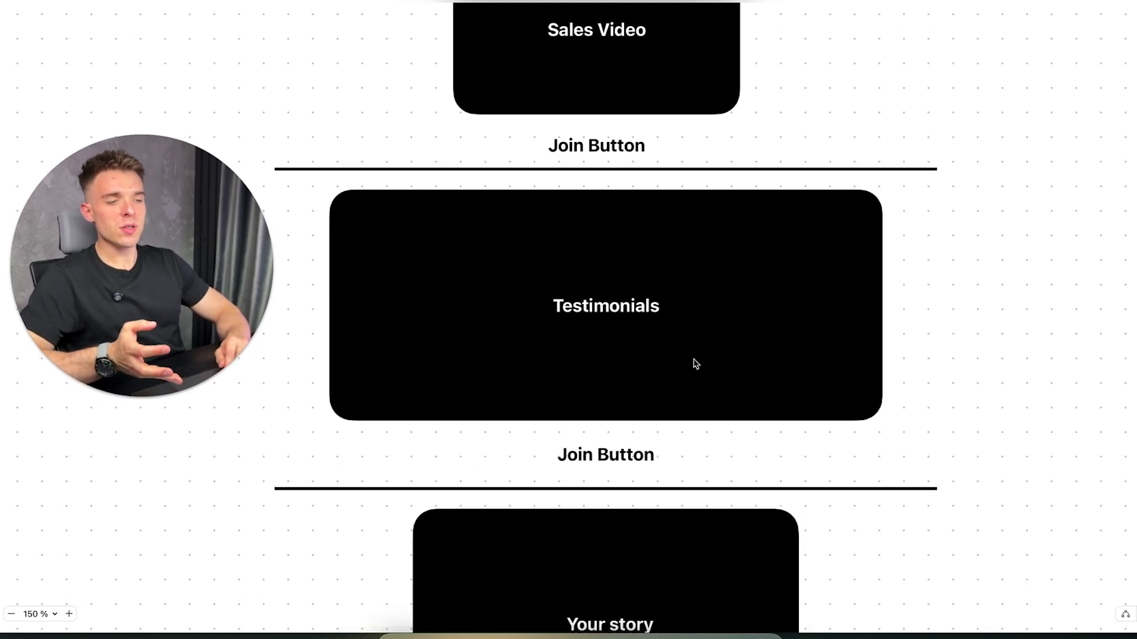
{"action": "scroll", "coordinate": [694, 364], "scroll_direction": "down", "scroll_amount": 1}
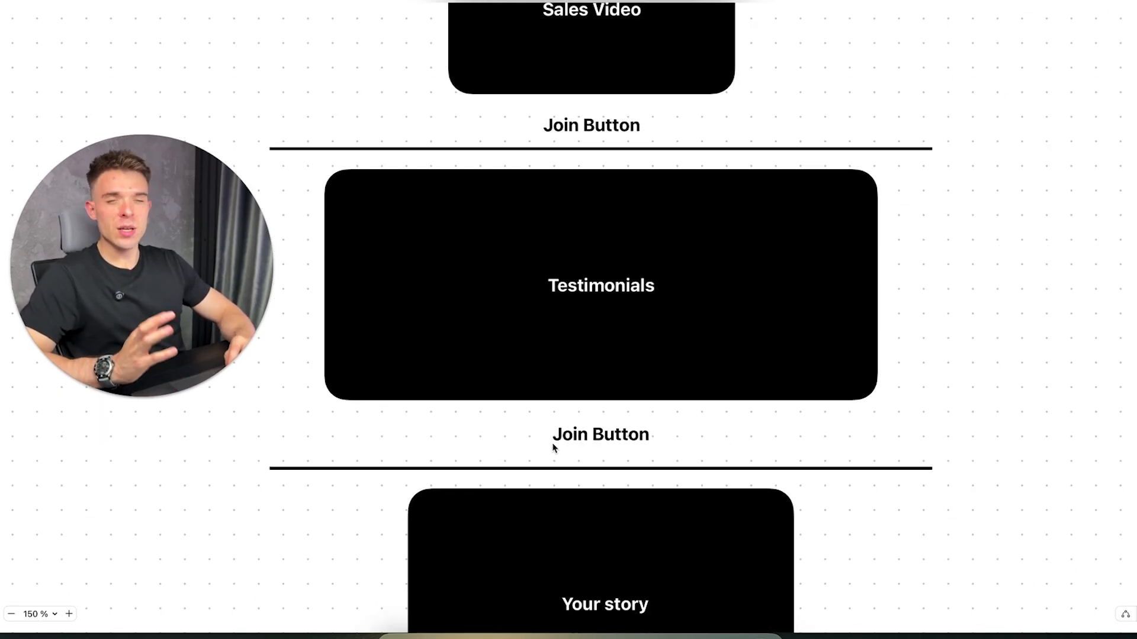
{"action": "scroll", "coordinate": [553, 448], "scroll_direction": "down", "scroll_amount": 1}
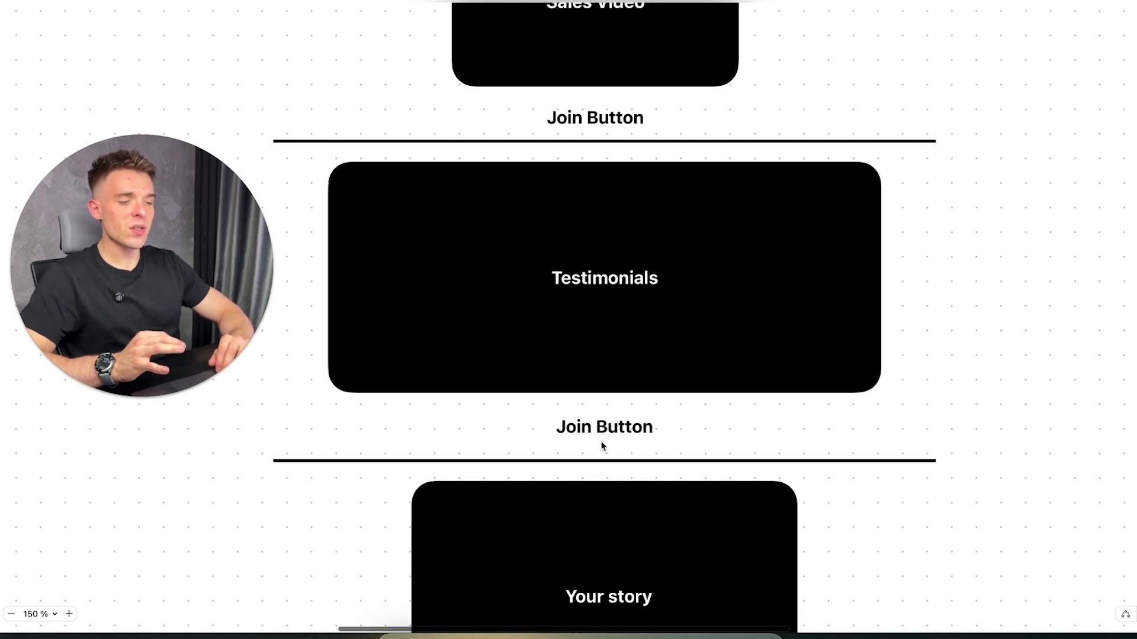
Review the sales page structure from the Your story block through More testimonials and What you'll find inside to the Bonus Stack.
{"action": "scroll", "coordinate": [602, 444], "scroll_direction": "down", "scroll_amount": 7}
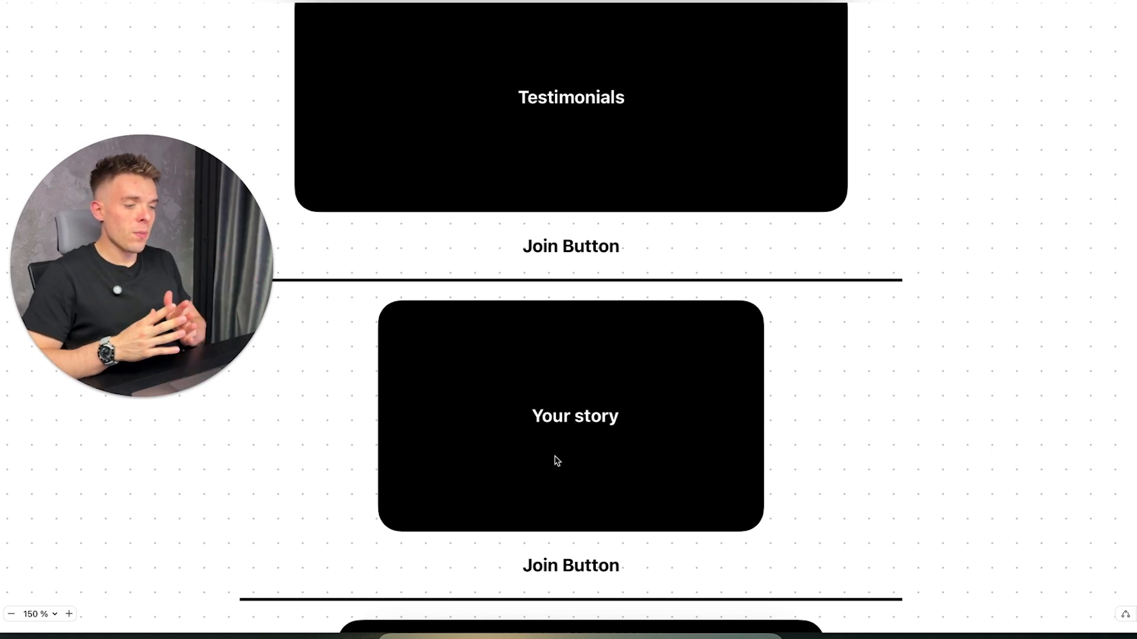
{"action": "scroll", "coordinate": [556, 460], "scroll_direction": "down", "scroll_amount": 3}
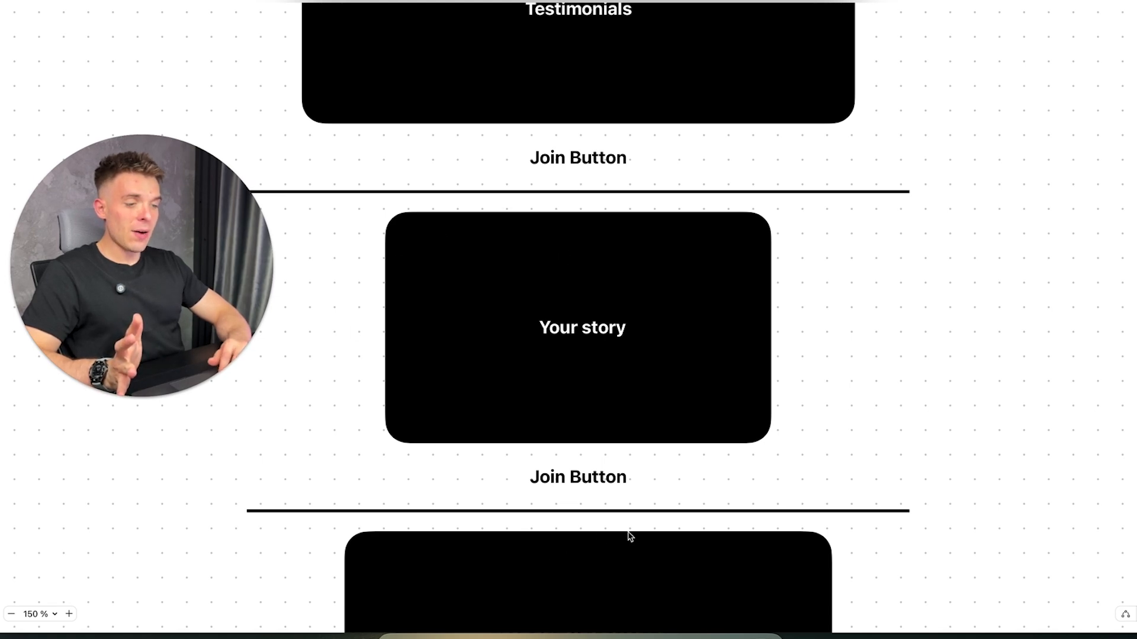
{"action": "scroll", "coordinate": [522, 496], "scroll_direction": "down", "scroll_amount": 1}
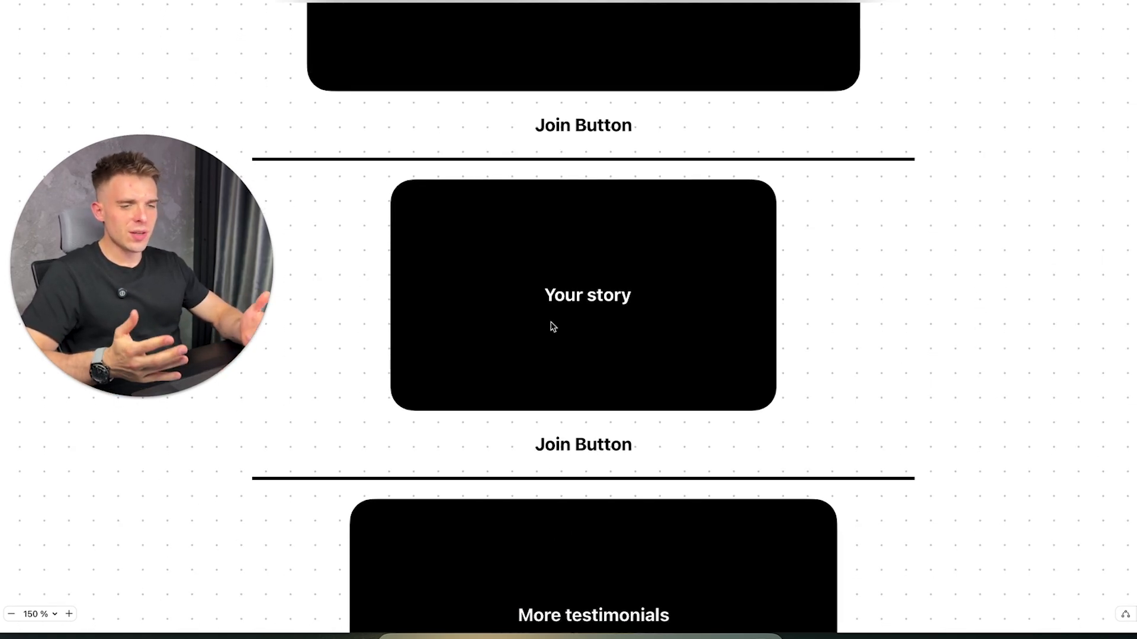
{"action": "scroll", "coordinate": [681, 402], "scroll_direction": "down", "scroll_amount": 1}
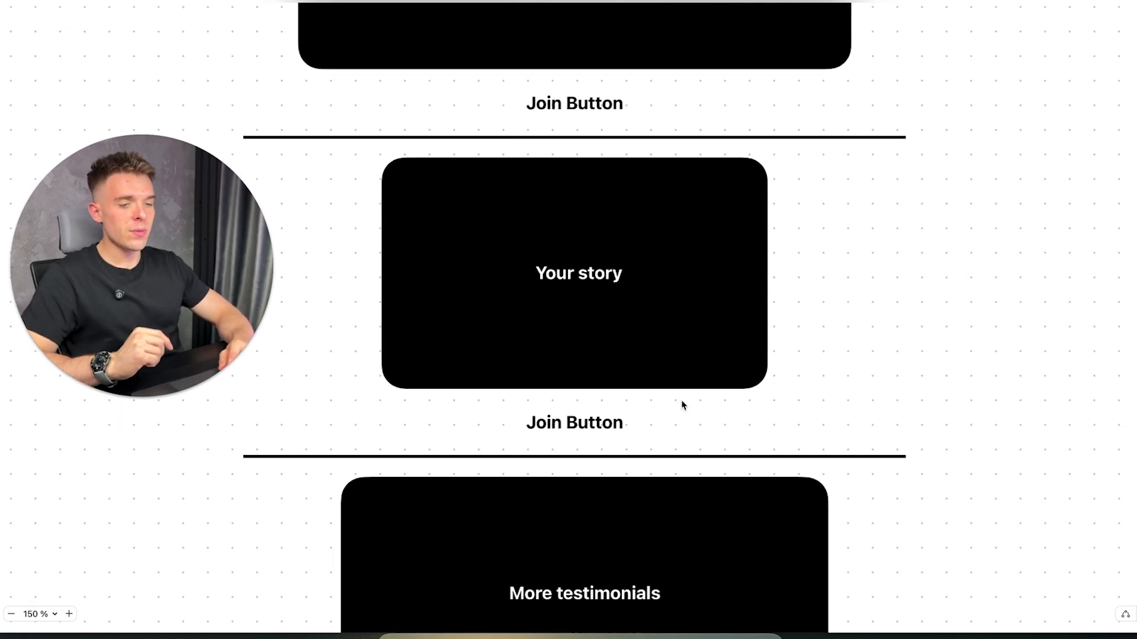
{"action": "scroll", "coordinate": [682, 406], "scroll_direction": "down", "scroll_amount": 1}
{"action": "scroll", "coordinate": [681, 402], "scroll_direction": "down", "scroll_amount": 4}
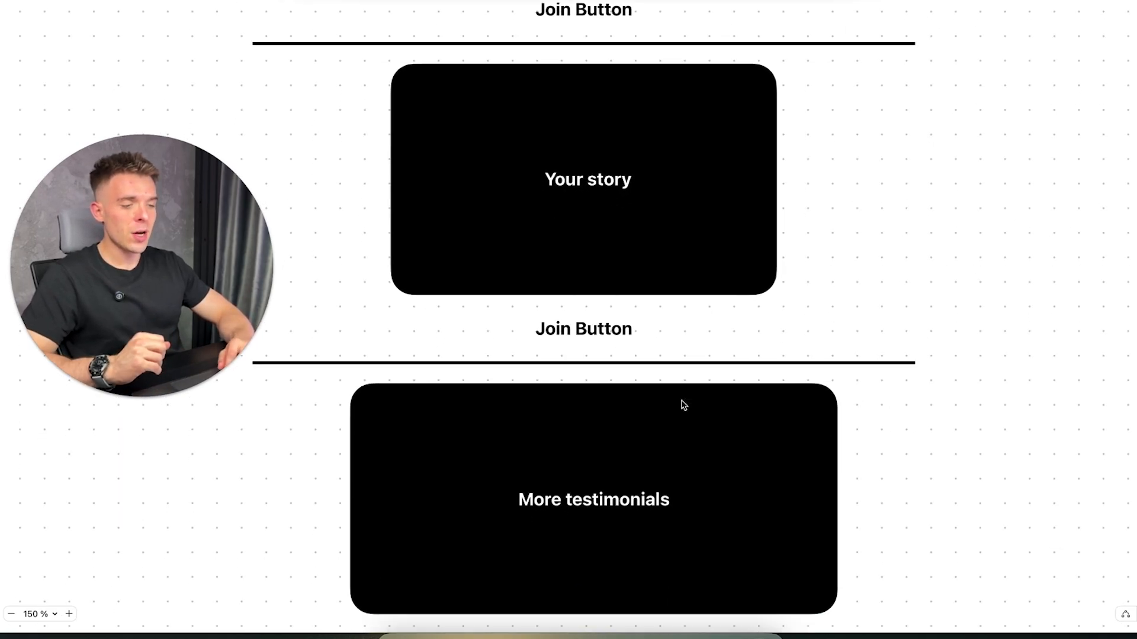
{"action": "scroll", "coordinate": [579, 467], "scroll_direction": "down", "scroll_amount": 9}
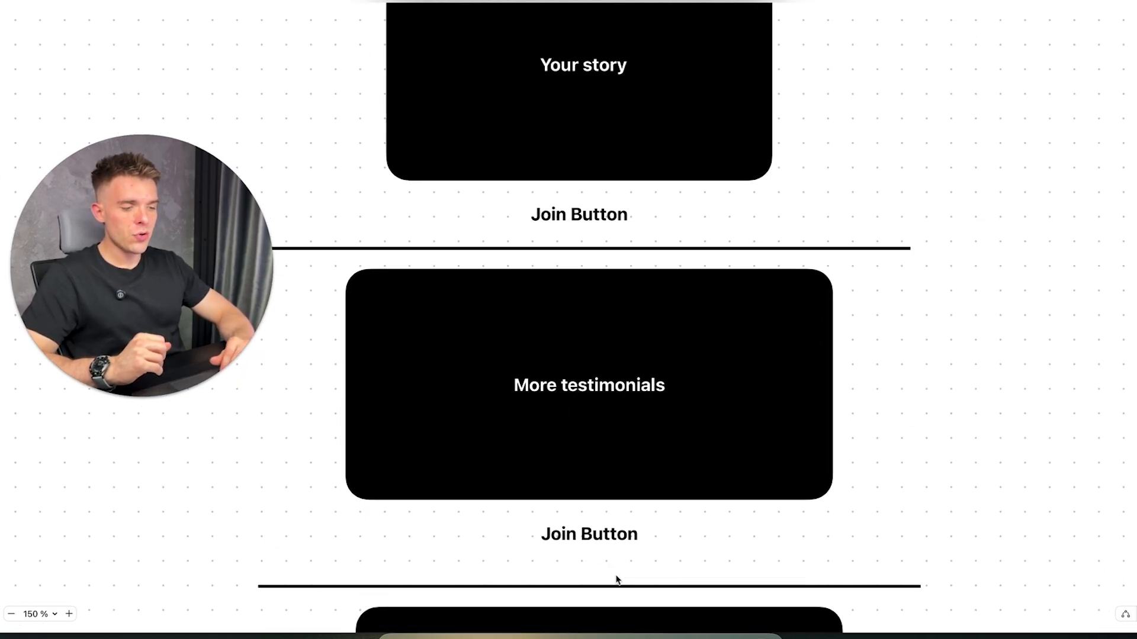
{"action": "scroll", "coordinate": [557, 518], "scroll_direction": "down", "scroll_amount": 3}
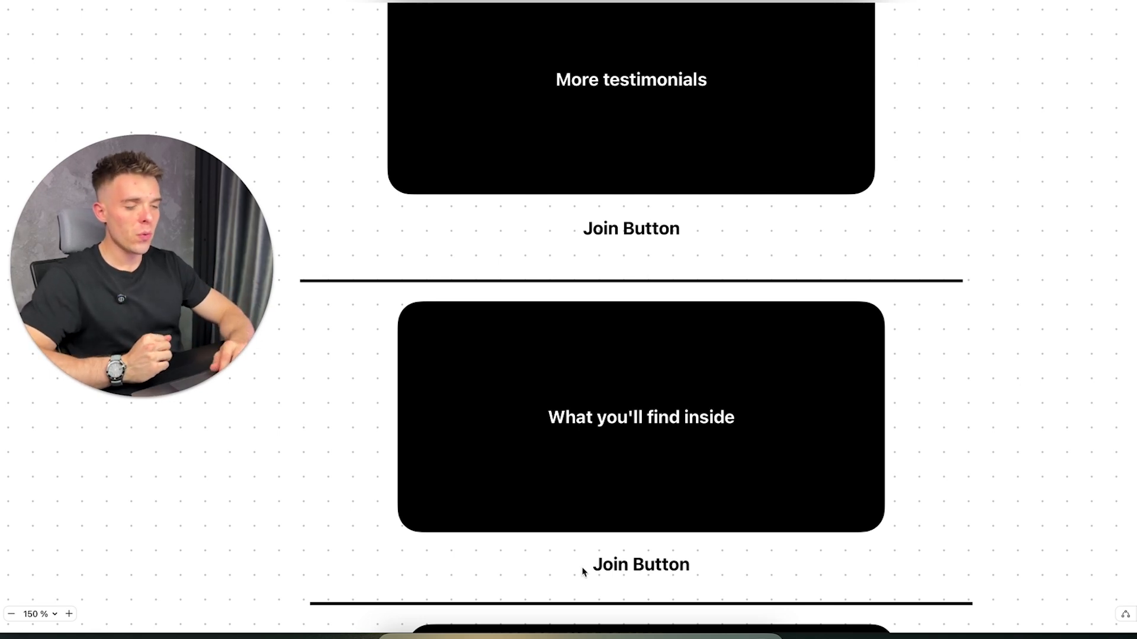
{"action": "scroll", "coordinate": [624, 562], "scroll_direction": "down", "scroll_amount": 2}
{"action": "scroll", "coordinate": [625, 562], "scroll_direction": "down", "scroll_amount": 5}
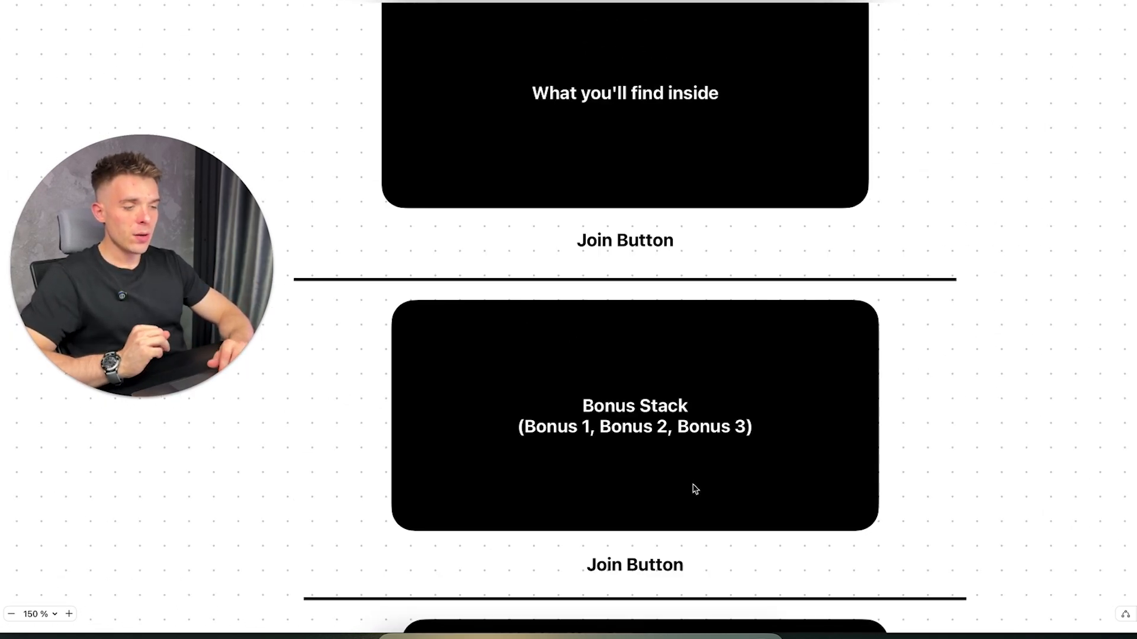
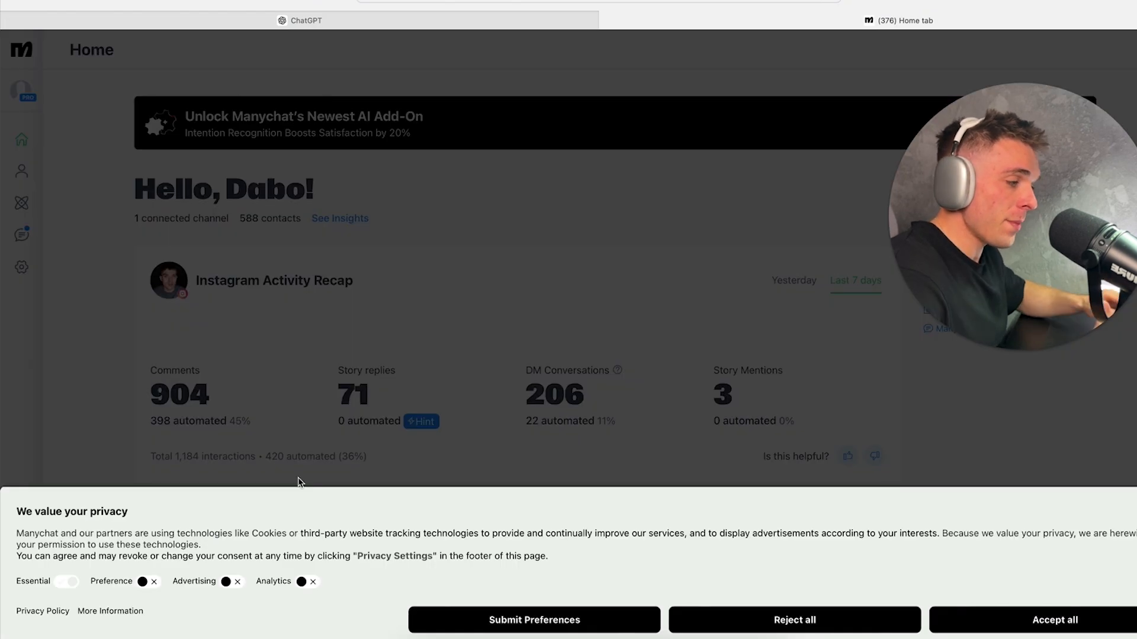
Switch to Manychat, accept all cookies and open the list of automations.
{"action": "left_click", "coordinate": [1098, 627]}
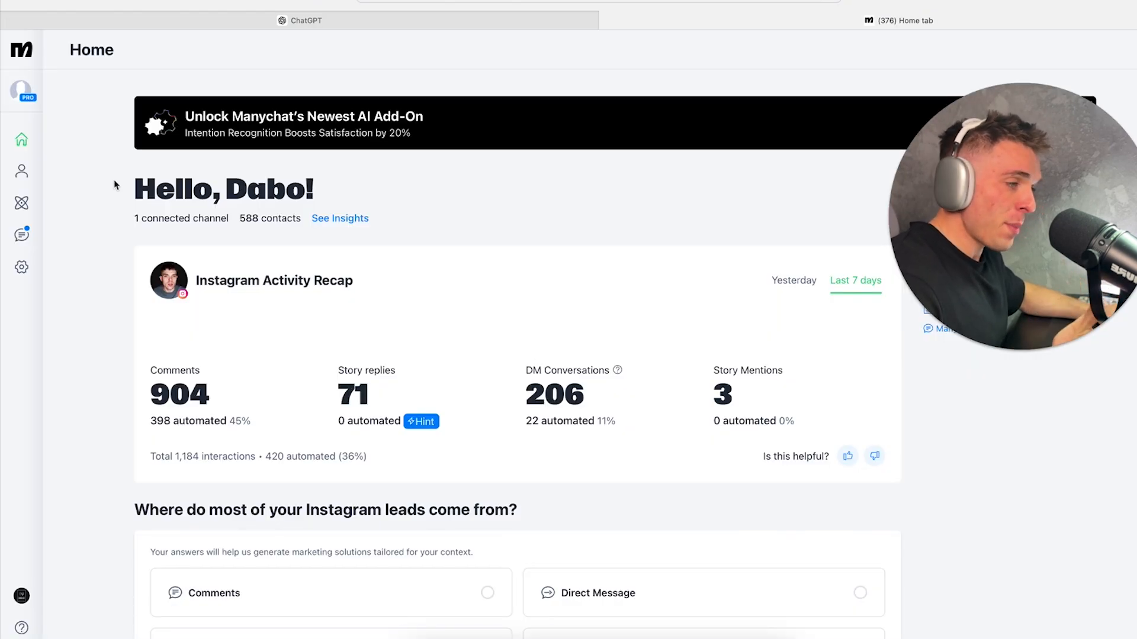
{"action": "scroll", "coordinate": [178, 172], "scroll_direction": "down", "scroll_amount": 2}
{"action": "scroll", "coordinate": [178, 173], "scroll_direction": "up", "scroll_amount": 2}
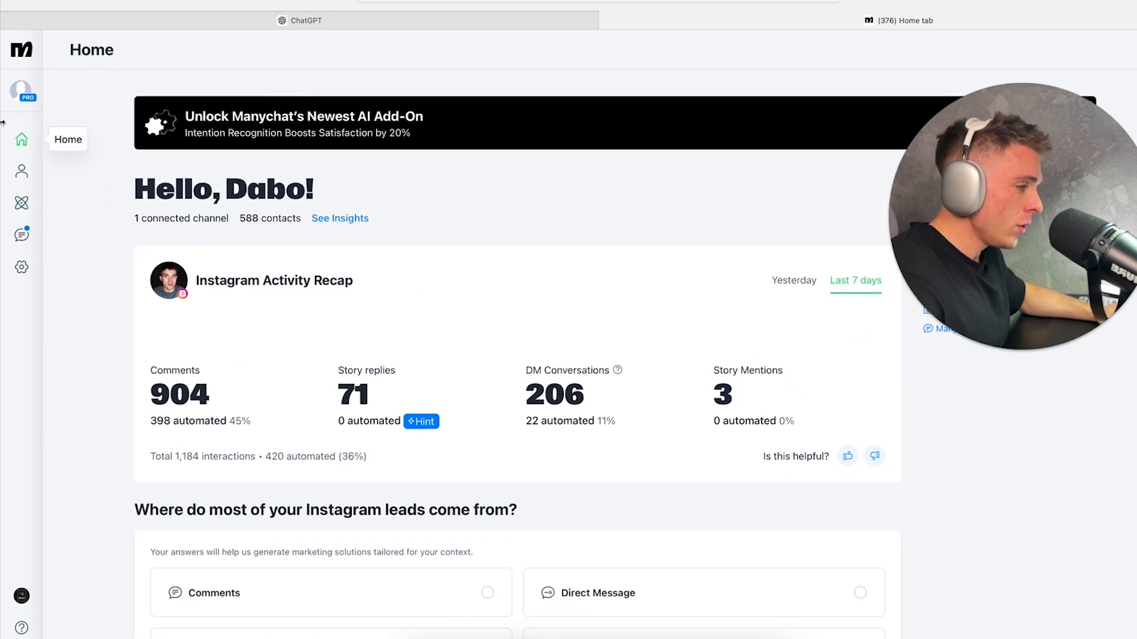
{"action": "left_click", "coordinate": [22, 205]}
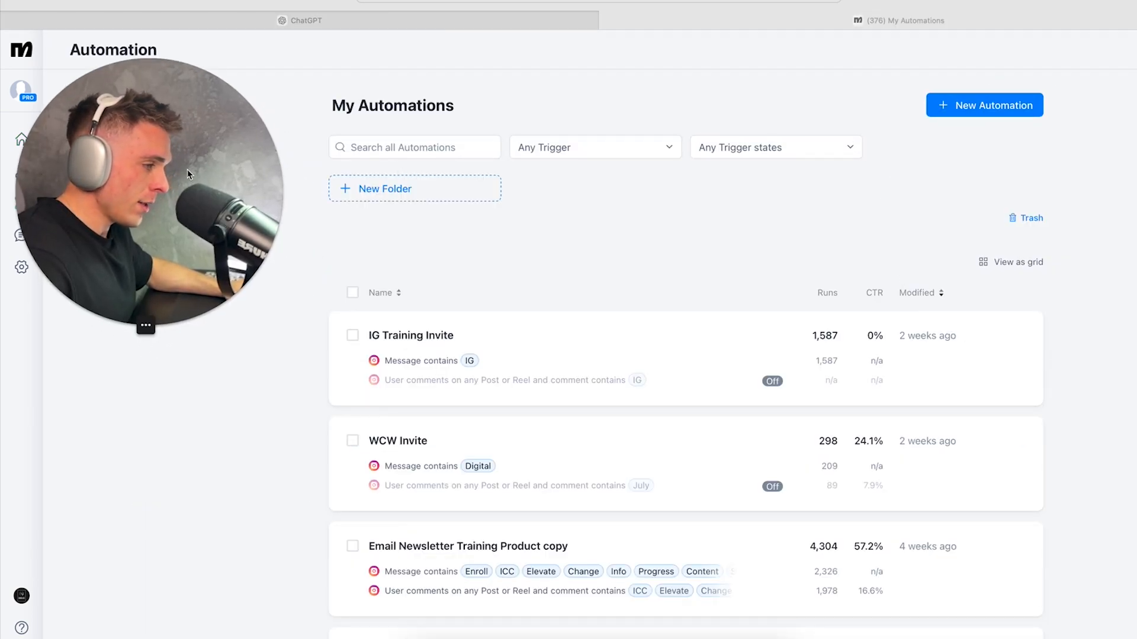
Create a new automation from the Convert your Instagram Comments into Sales template and dismiss the navigation notice.
{"action": "left_click", "coordinate": [958, 112]}
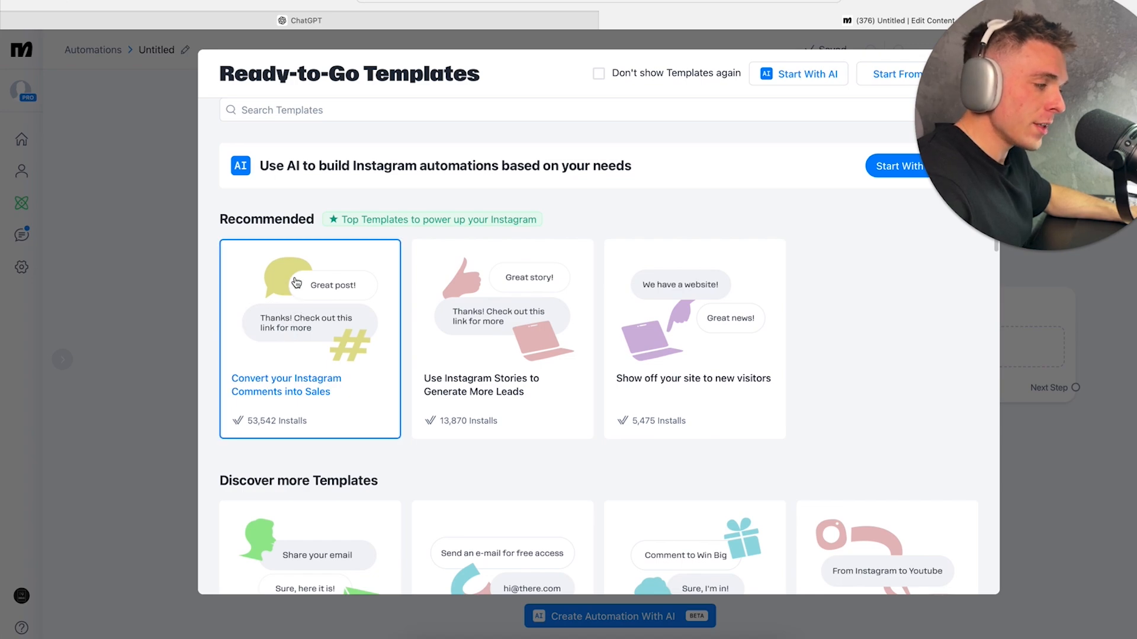
{"action": "left_click", "coordinate": [297, 316]}
{"action": "left_click", "coordinate": [494, 457]}
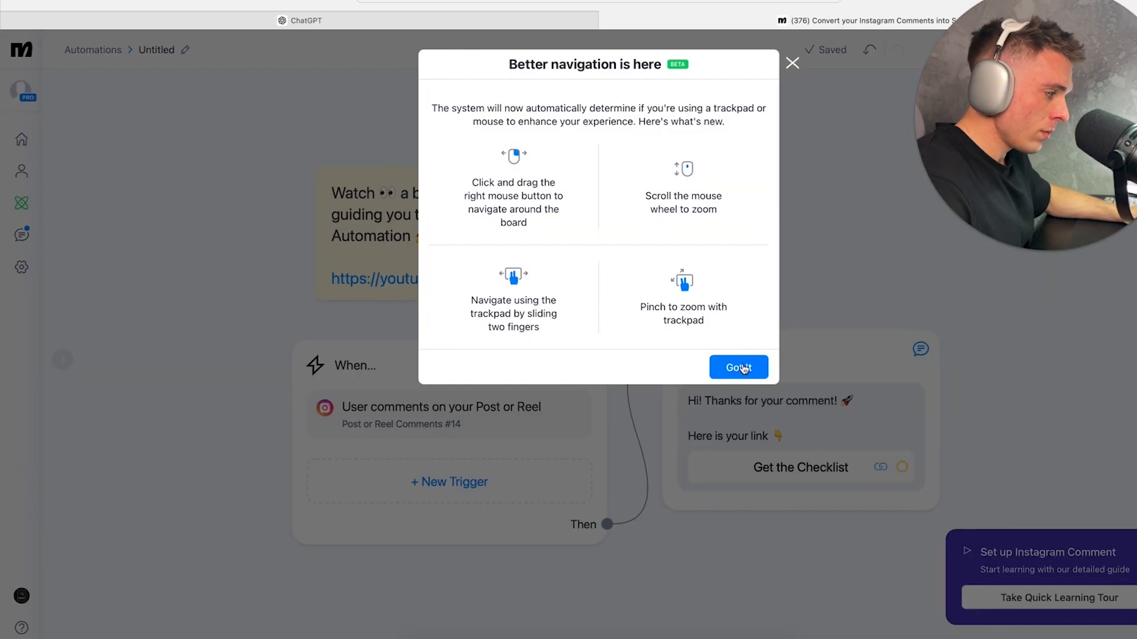
{"action": "left_click", "coordinate": [737, 368]}
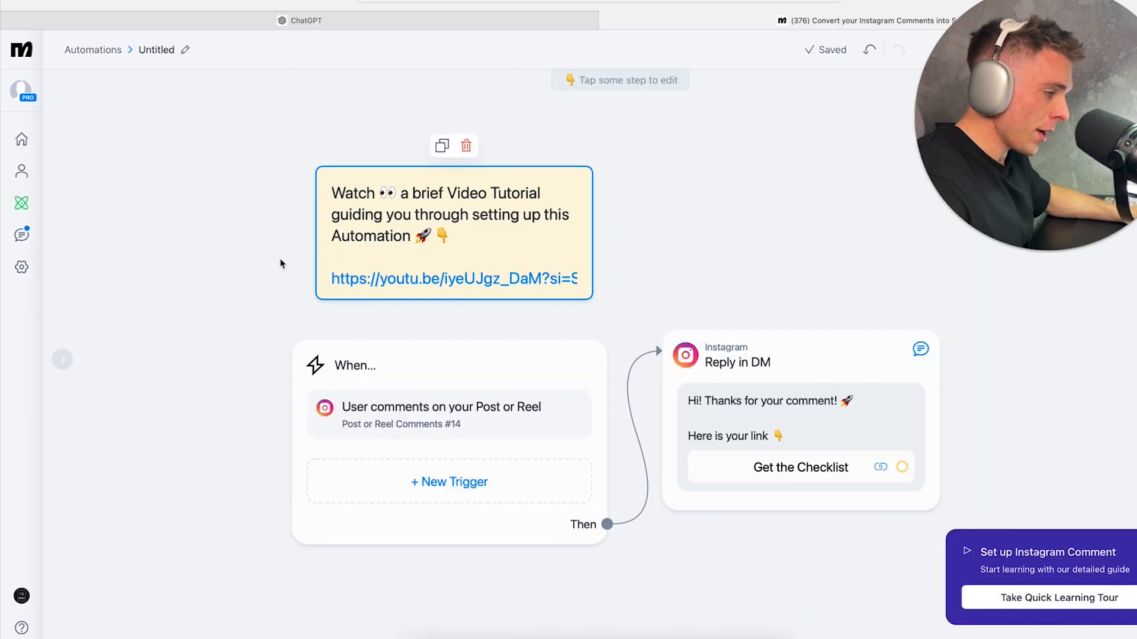
Add an Instagram trigger for when a user sends a message containing the specific word W.
{"action": "scroll", "coordinate": [729, 205], "scroll_direction": "down", "scroll_amount": 3}
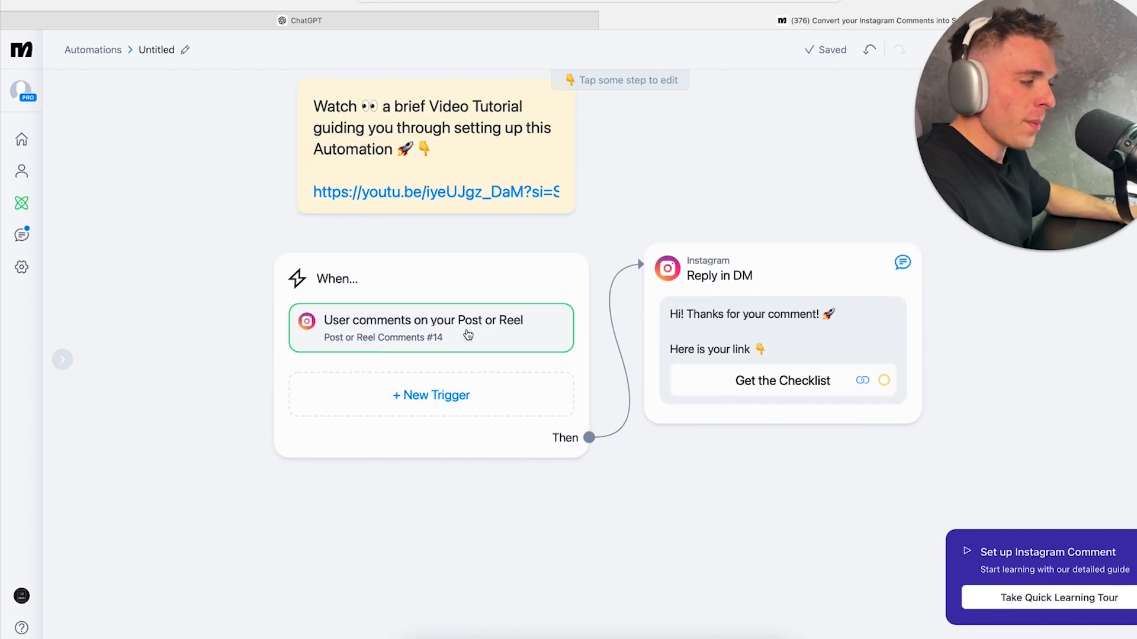
{"action": "left_click", "coordinate": [401, 404]}
{"action": "scroll", "coordinate": [469, 264], "scroll_direction": "down", "scroll_amount": 1}
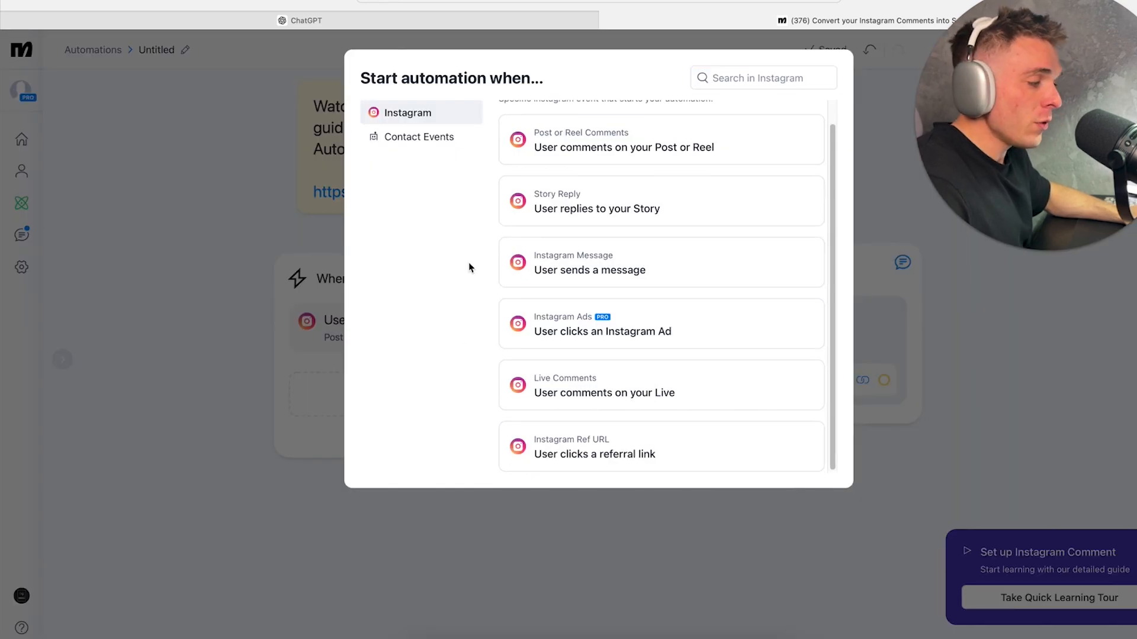
{"action": "left_click", "coordinate": [624, 270]}
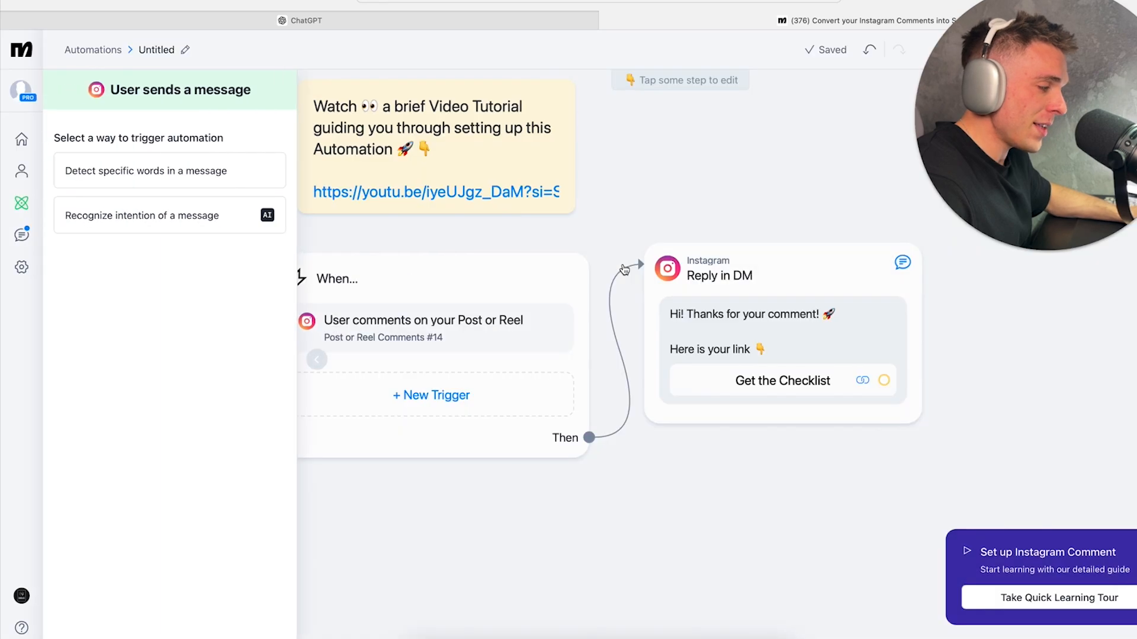
{"action": "left_click", "coordinate": [184, 179]}
{"action": "left_click", "coordinate": [109, 182]}
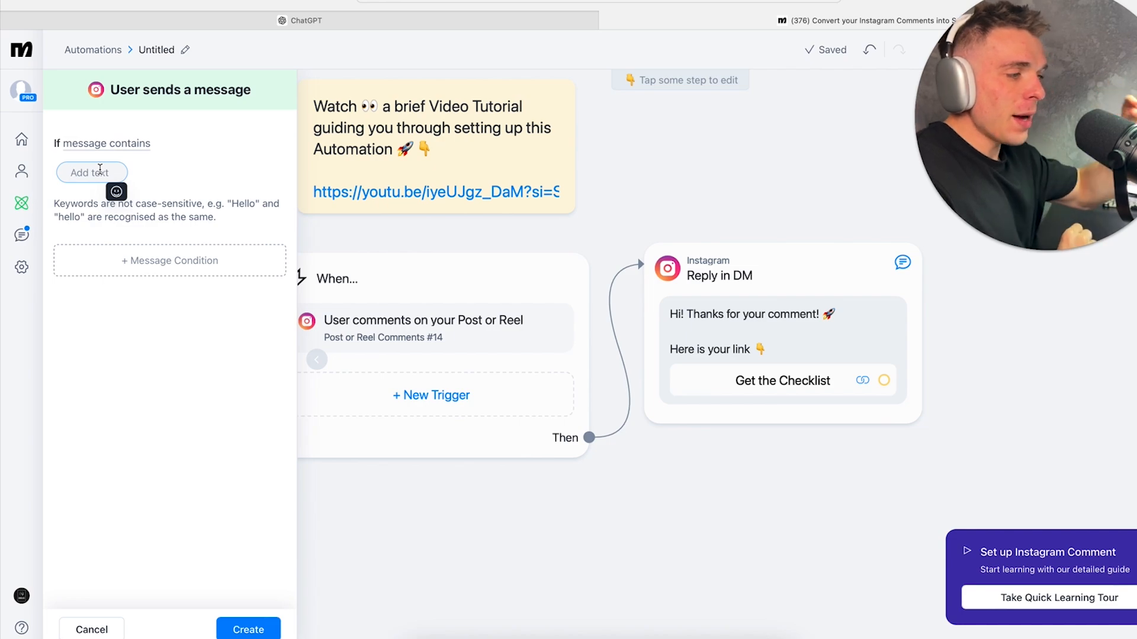
{"action": "type", "text": "W"}
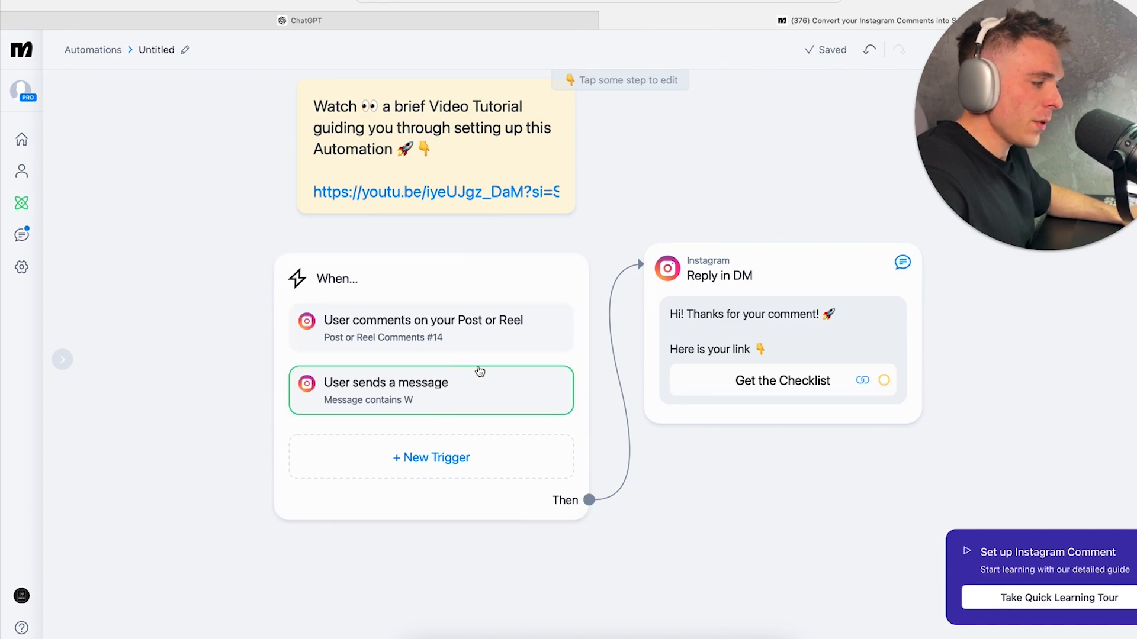
Keep All Posts or Reels for the comment trigger and set Win as its only included keyword.
{"action": "left_click", "coordinate": [459, 320]}
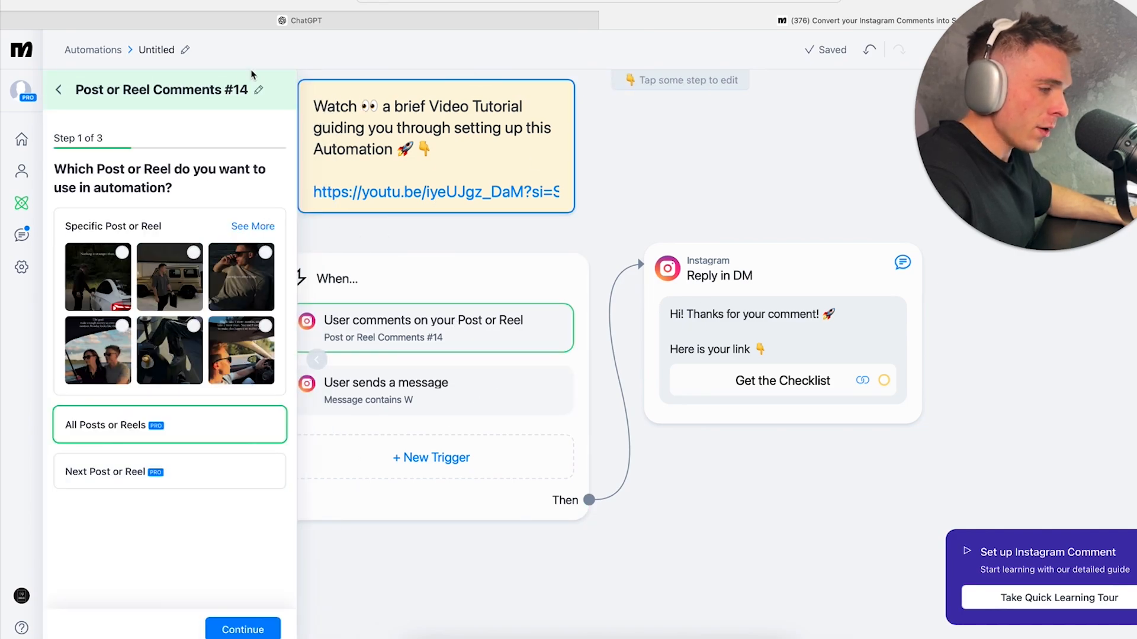
{"action": "left_click", "coordinate": [242, 629]}
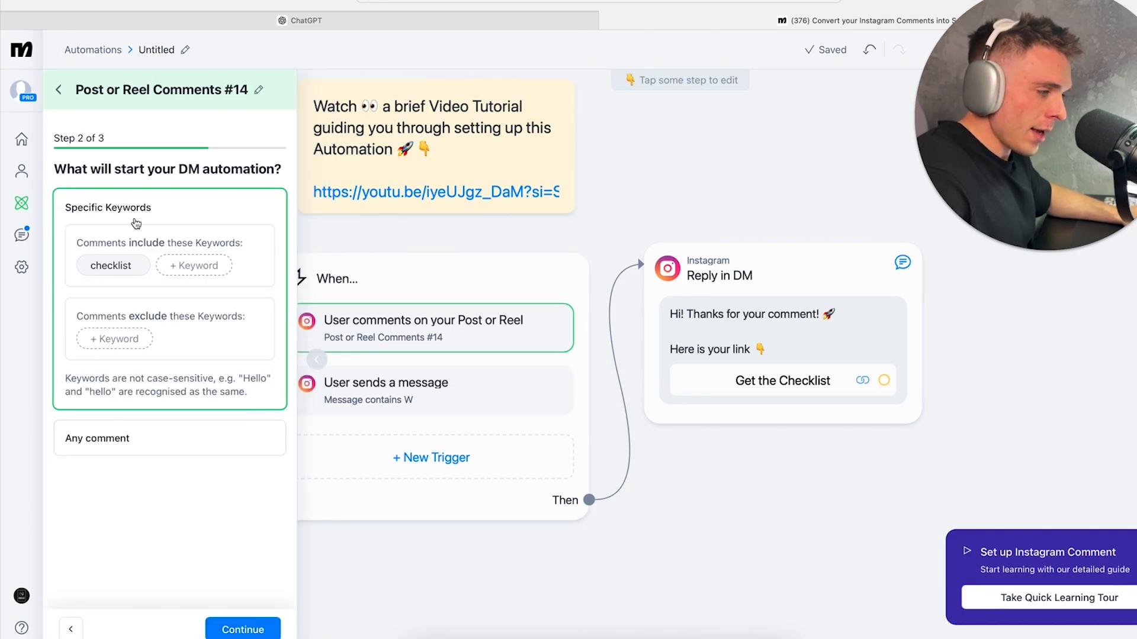
{"action": "left_click", "coordinate": [140, 267]}
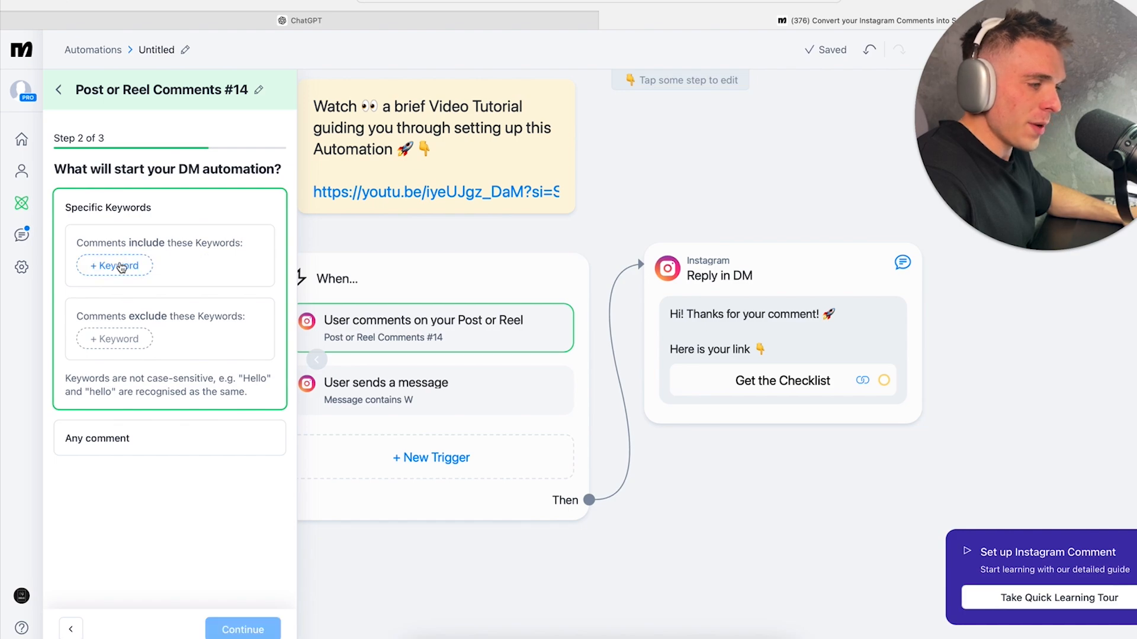
{"action": "left_click", "coordinate": [146, 270]}
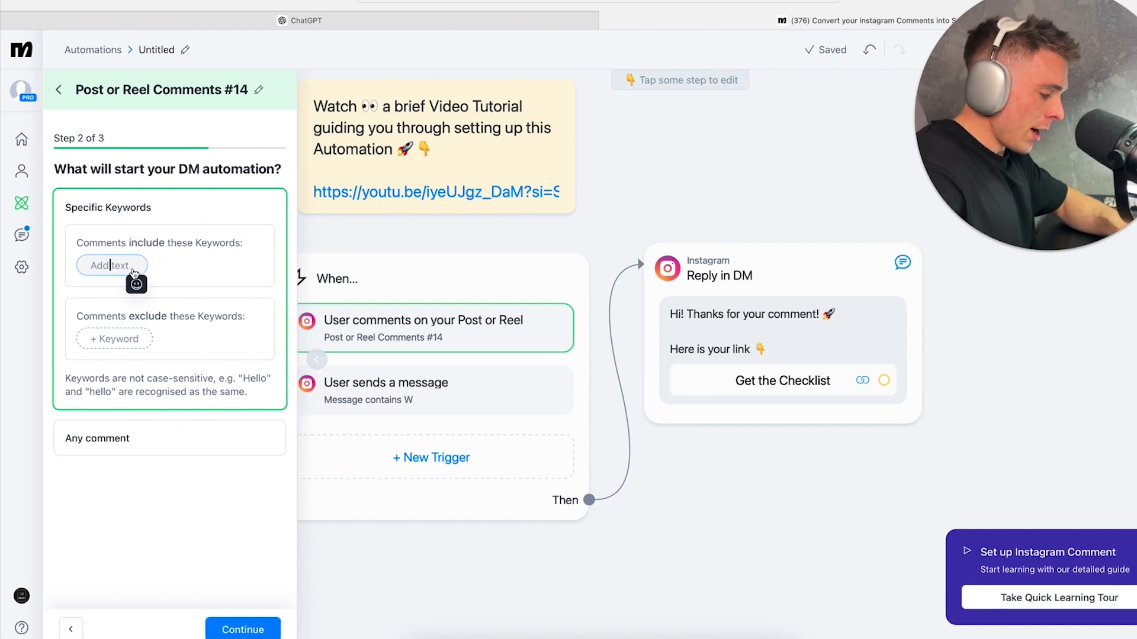
{"action": "type", "text": "Win"}
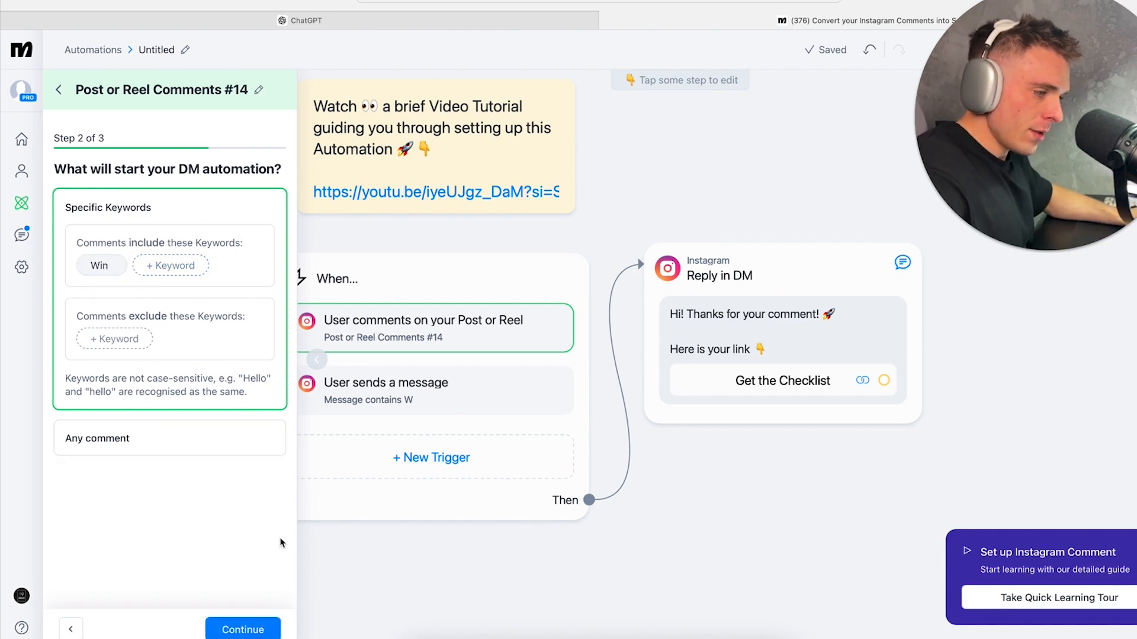
{"action": "left_click", "coordinate": [245, 624]}
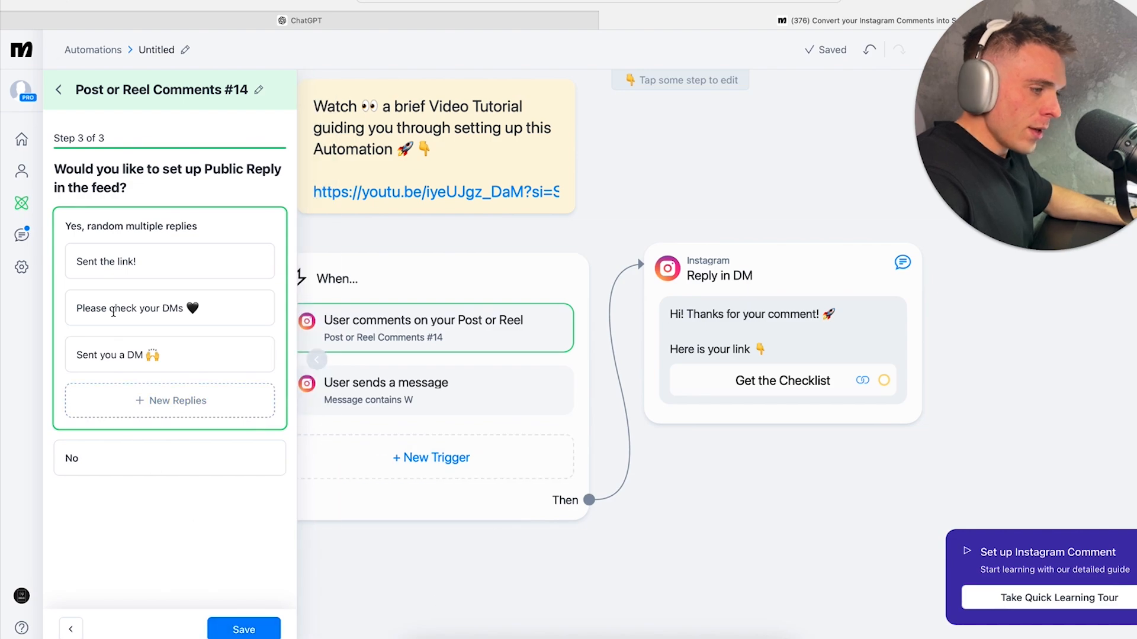
Choose No for the public reply in the feed and save the comment trigger.
{"action": "mouse_move", "coordinate": [148, 186]}
{"action": "left_mouse_down"}
{"action": "mouse_move", "coordinate": [73, 165]}
{"action": "mouse_move", "coordinate": [143, 186]}
{"action": "left_mouse_up"}
{"action": "left_click", "coordinate": [73, 164]}
{"action": "left_click", "coordinate": [120, 248]}
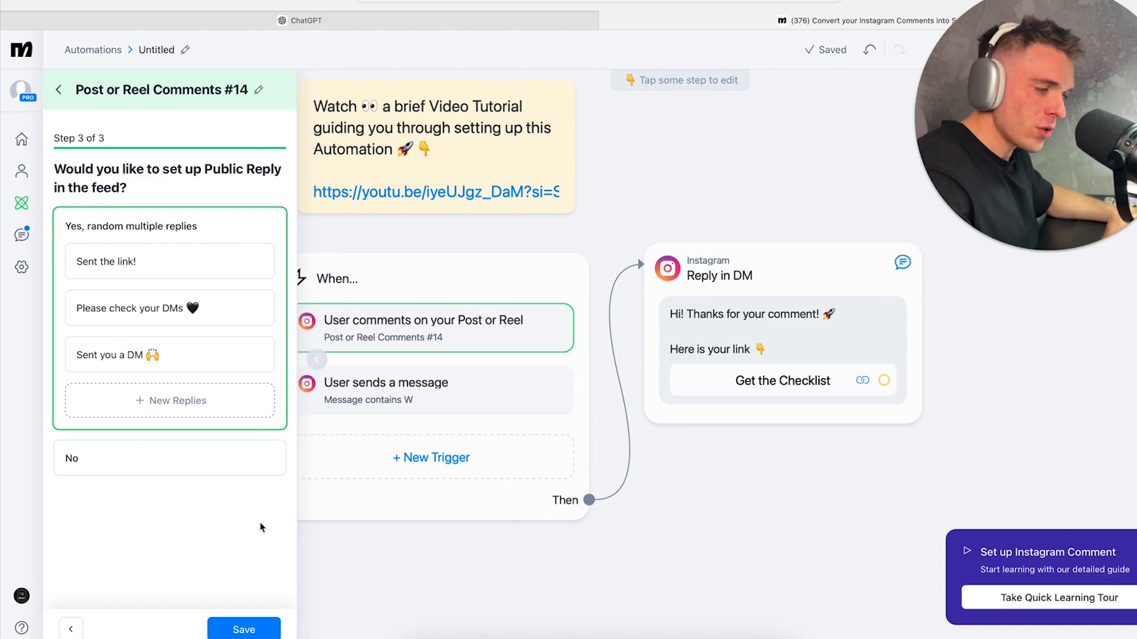
{"action": "left_click", "coordinate": [171, 471]}
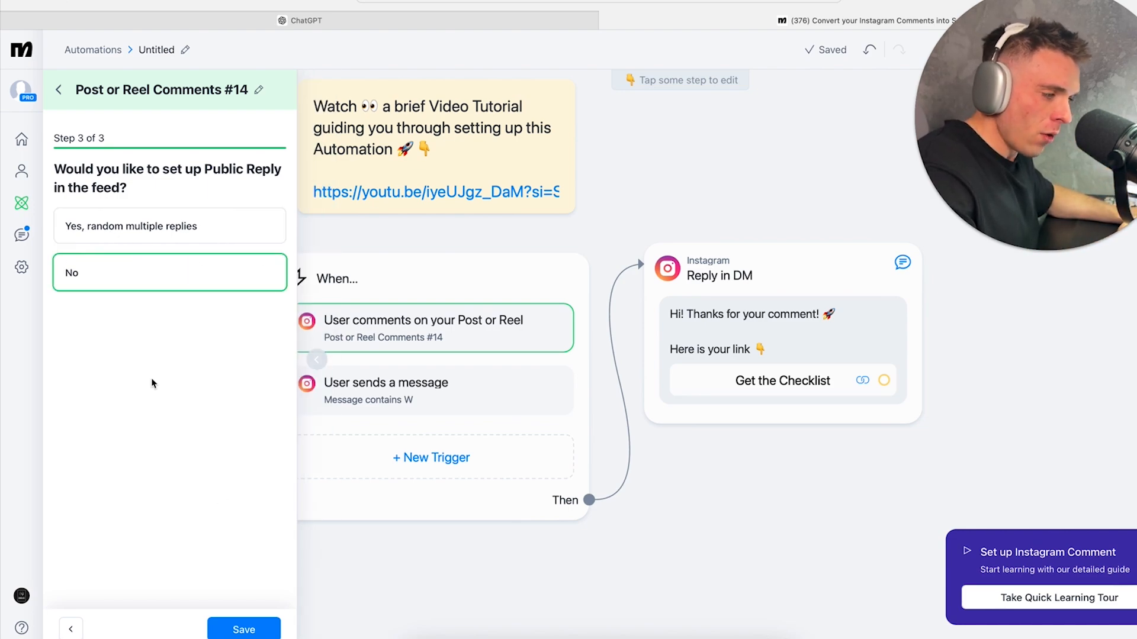
{"action": "left_click", "coordinate": [243, 629]}
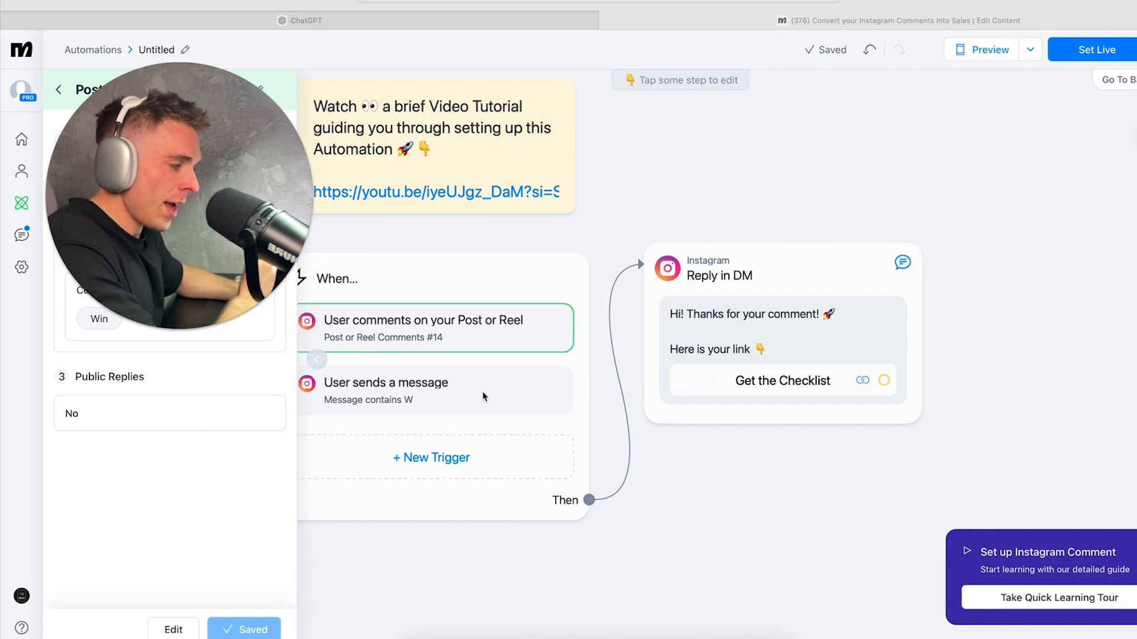
Return to the list of automations and open the existing Viral Reels Secrets Flow.
{"action": "left_click", "coordinate": [977, 330]}
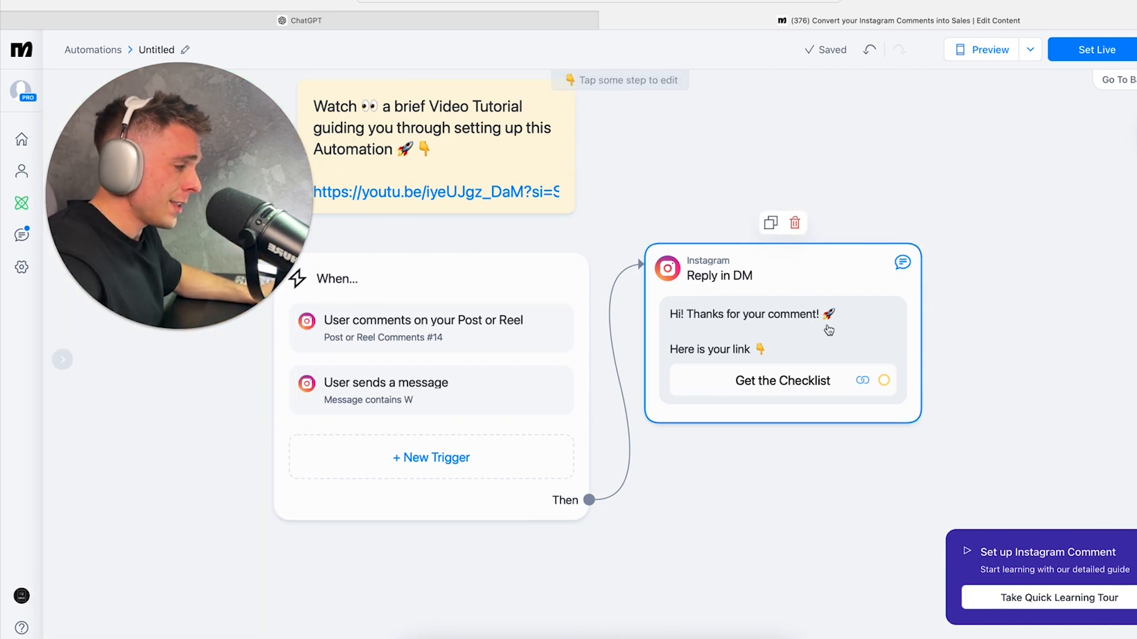
{"action": "left_click", "coordinate": [22, 204]}
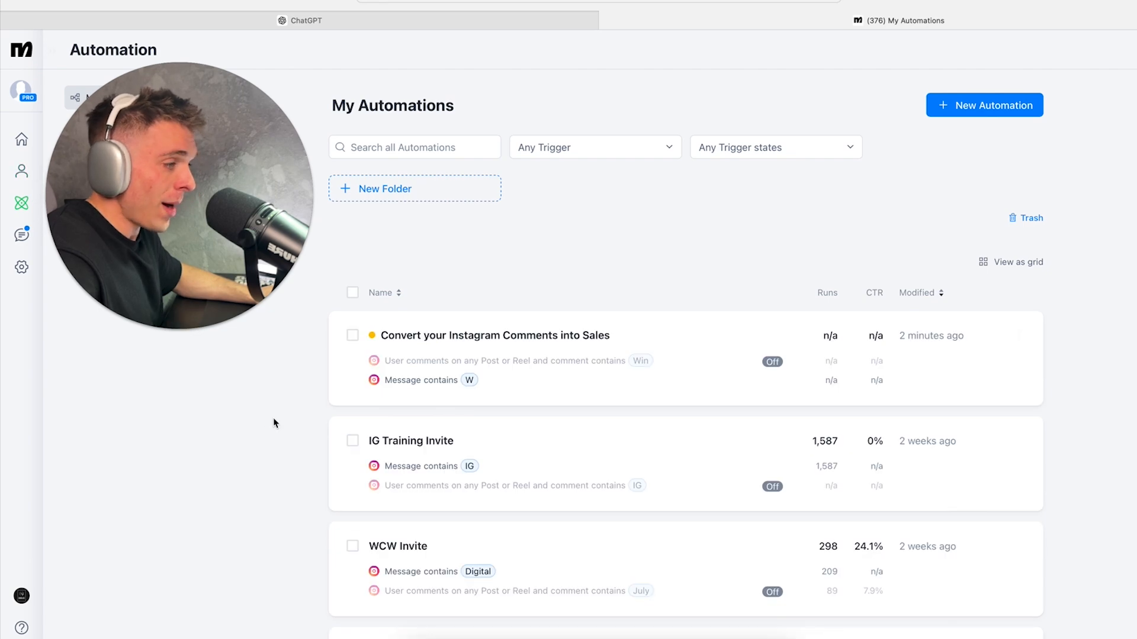
{"action": "scroll", "coordinate": [529, 290], "scroll_direction": "down", "scroll_amount": 2}
{"action": "scroll", "coordinate": [528, 289], "scroll_direction": "down", "scroll_amount": 5}
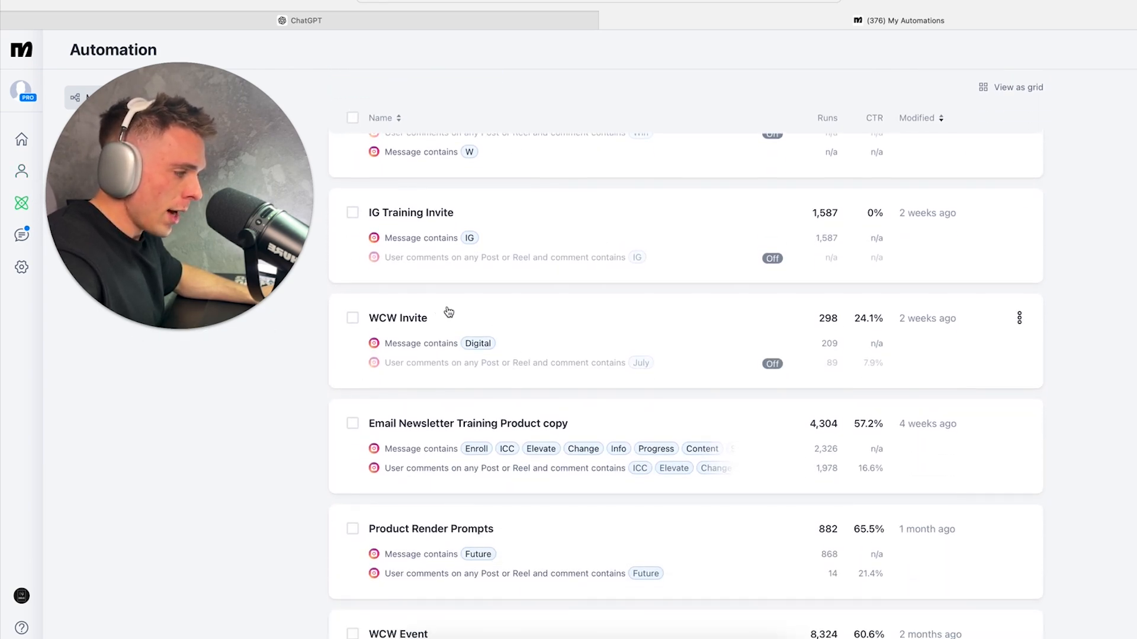
{"action": "scroll", "coordinate": [451, 274], "scroll_direction": "down", "scroll_amount": 10}
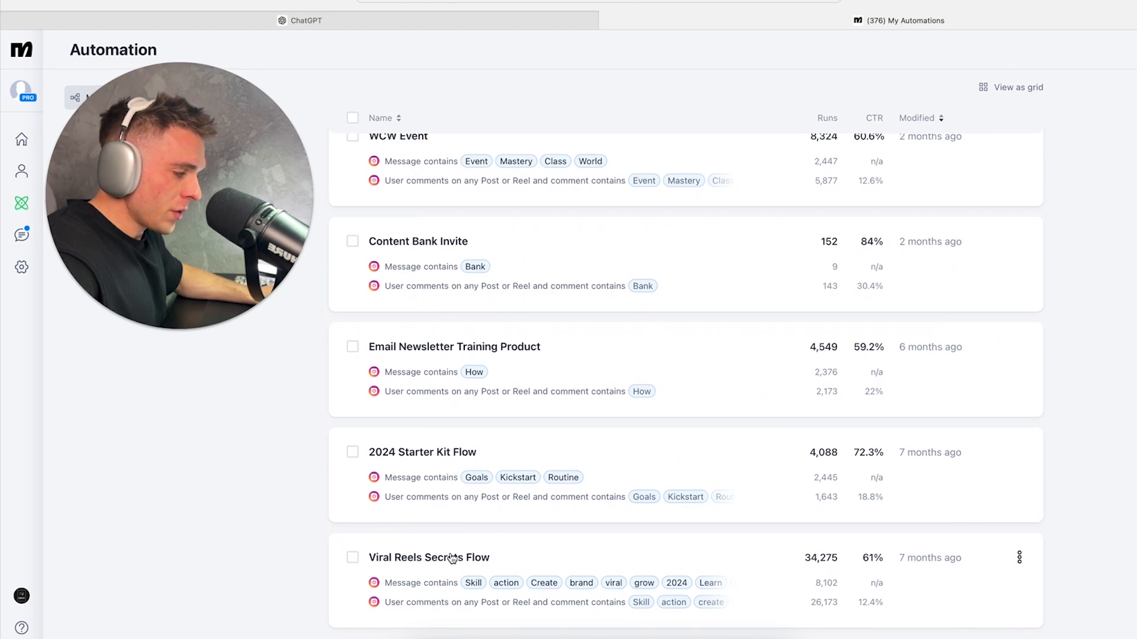
{"action": "left_click", "coordinate": [452, 558]}
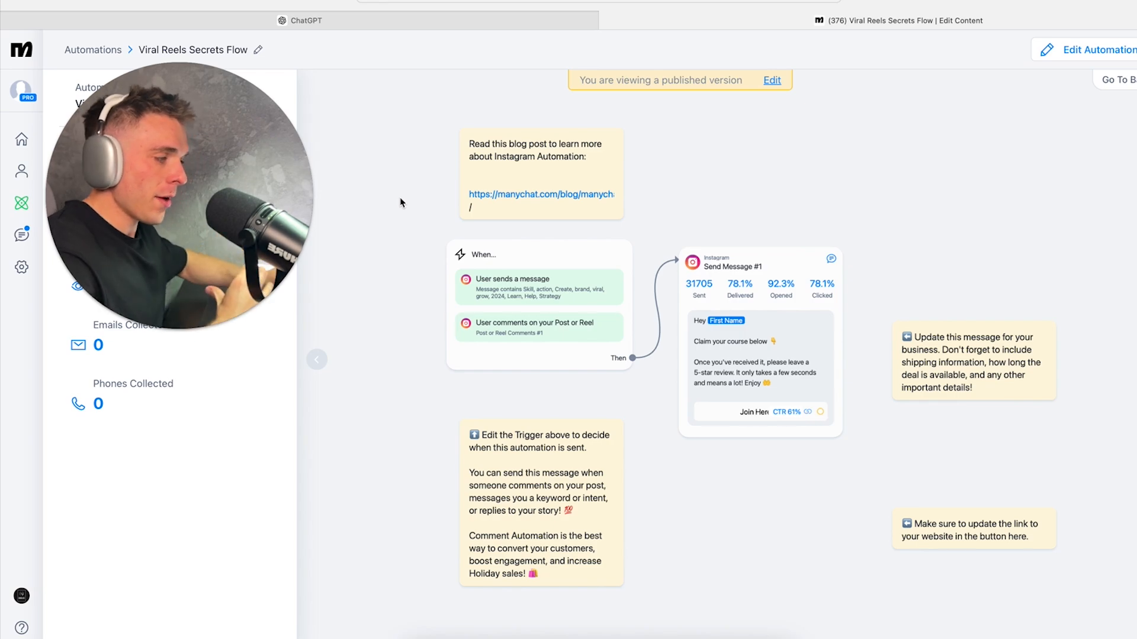
Examine the flow's message and comment triggers and the text, statistics and button of Send Message #1.
{"action": "scroll", "coordinate": [465, 282], "scroll_direction": "up", "scroll_amount": 3}
{"action": "scroll", "coordinate": [466, 282], "scroll_direction": "up", "scroll_amount": 5}
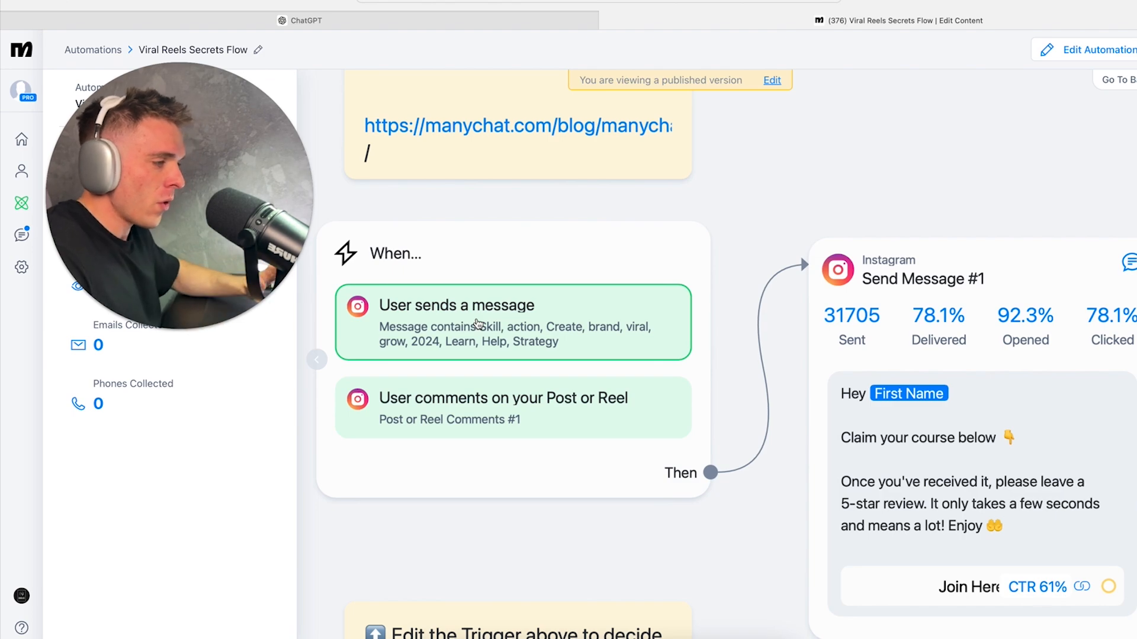
{"action": "scroll", "coordinate": [879, 485], "scroll_direction": "down", "scroll_amount": 2}
{"action": "scroll", "coordinate": [879, 485], "scroll_direction": "right", "scroll_amount": 4}
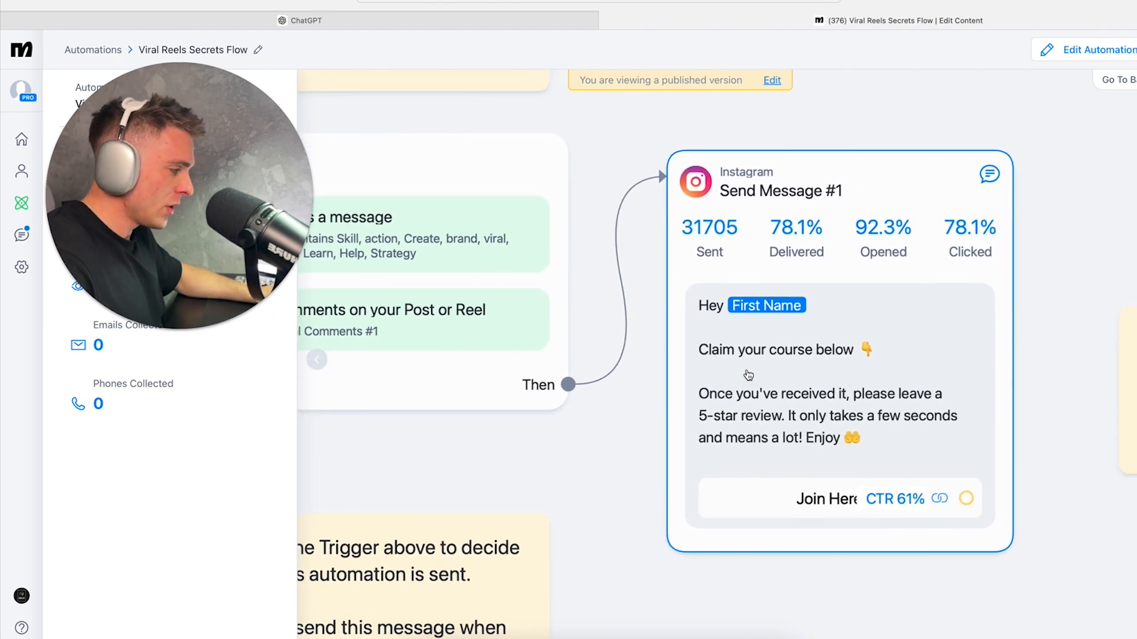
{"action": "scroll", "coordinate": [758, 344], "scroll_direction": "right", "scroll_amount": 2}
{"action": "scroll", "coordinate": [758, 344], "scroll_direction": "down", "scroll_amount": 1}
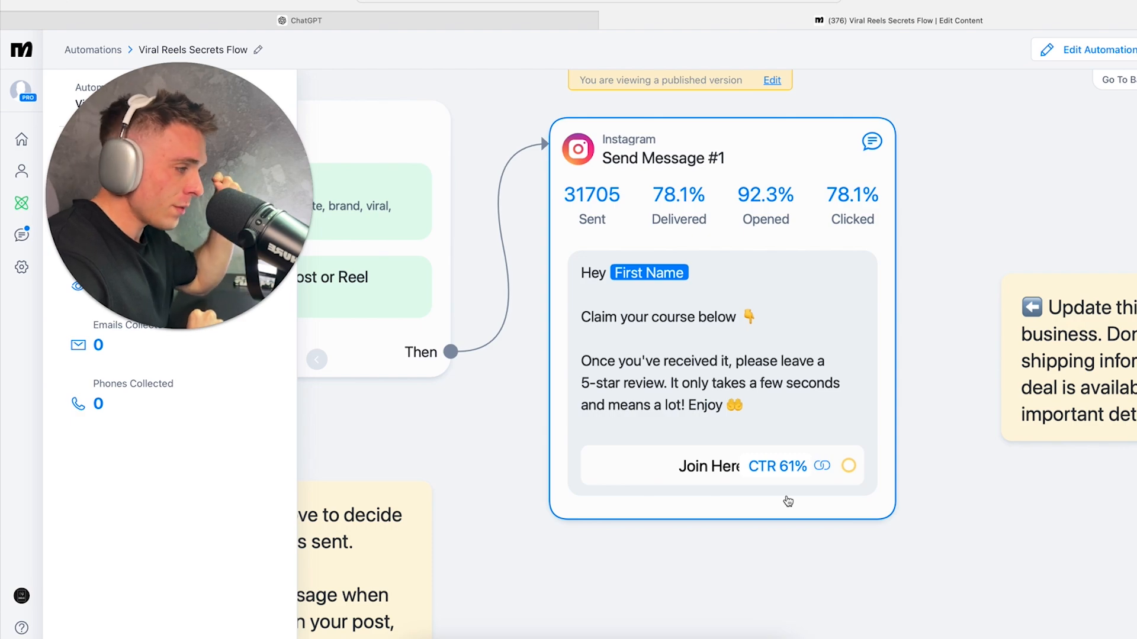
{"action": "left_click", "coordinate": [651, 632]}
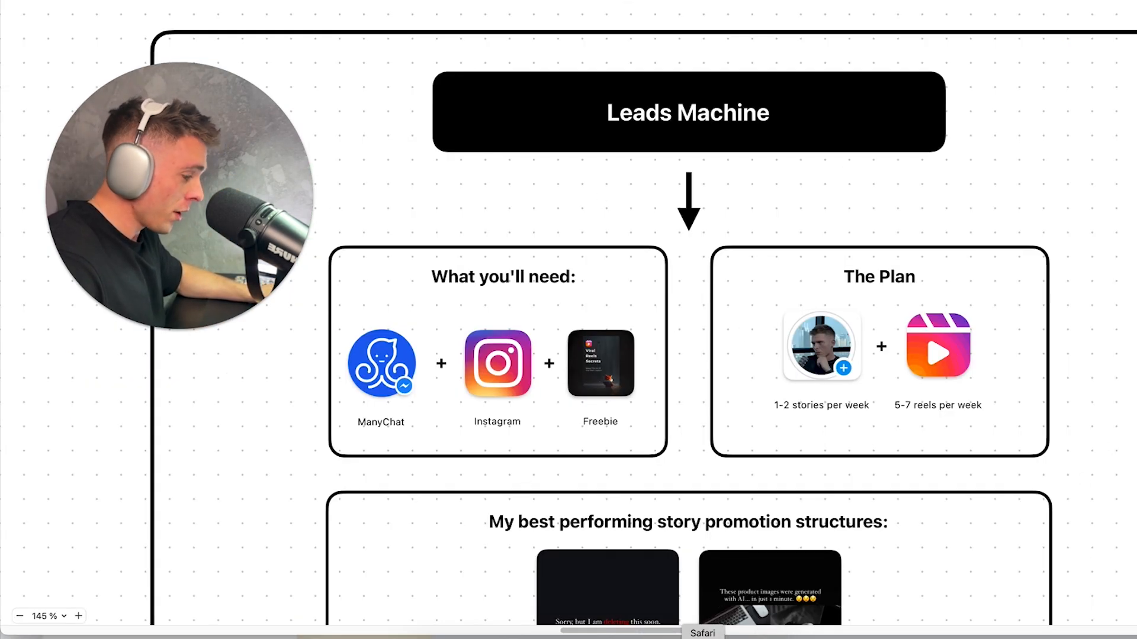
{"action": "left_click", "coordinate": [472, 632]}
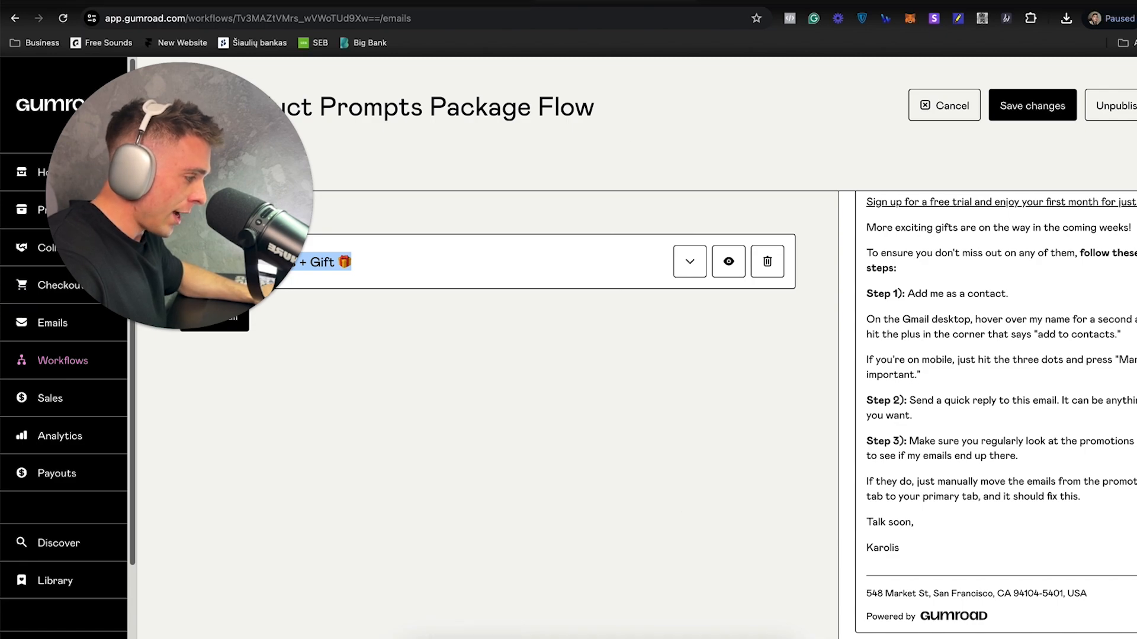
{"action": "left_click", "coordinate": [703, 633]}
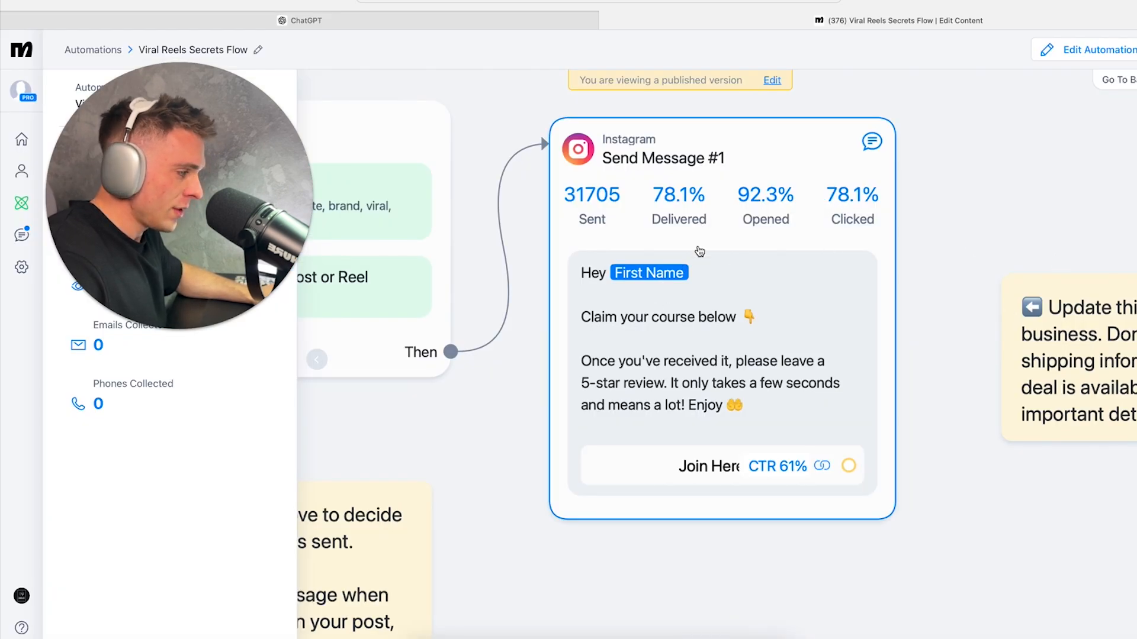
Switch the Viral Reels Secrets Flow to editing and open the Send Message #1 step.
{"action": "left_click", "coordinate": [722, 304]}
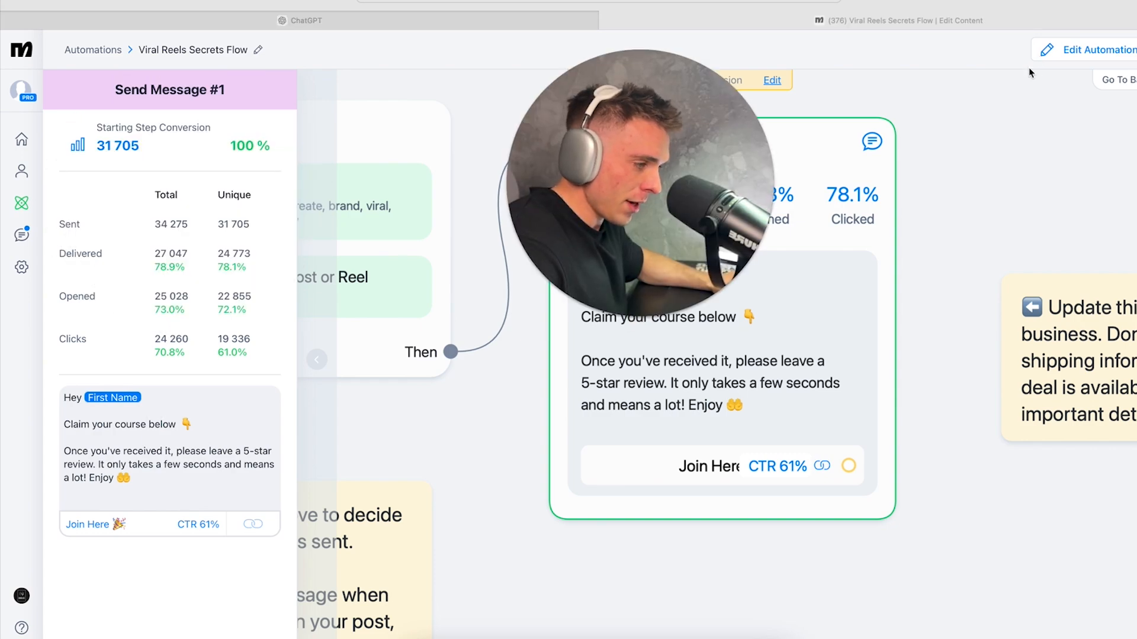
{"action": "left_click", "coordinate": [1058, 57]}
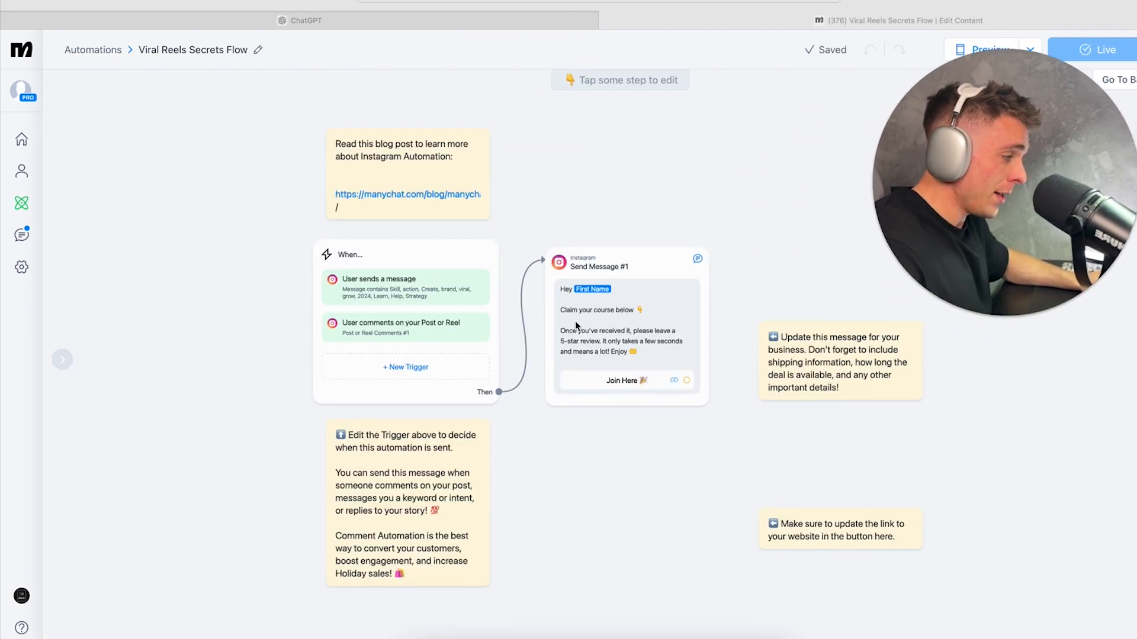
{"action": "left_click", "coordinate": [601, 298]}
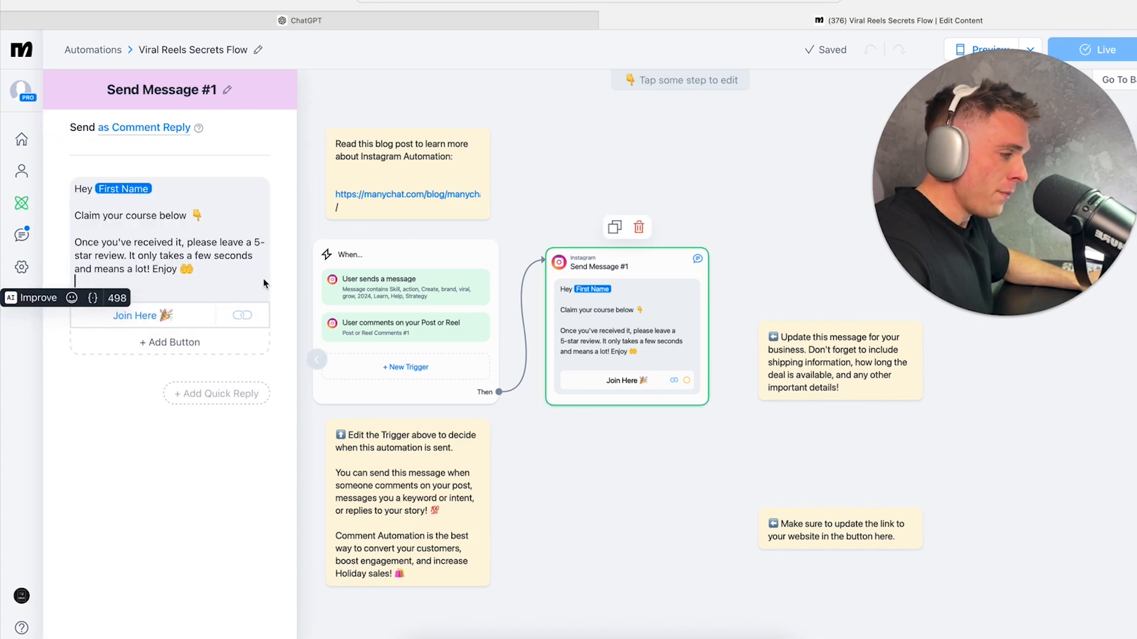
Review the personalization variables available for the greeting in Send Message #1 and close their list without inserting one.
{"action": "left_click", "coordinate": [167, 187]}
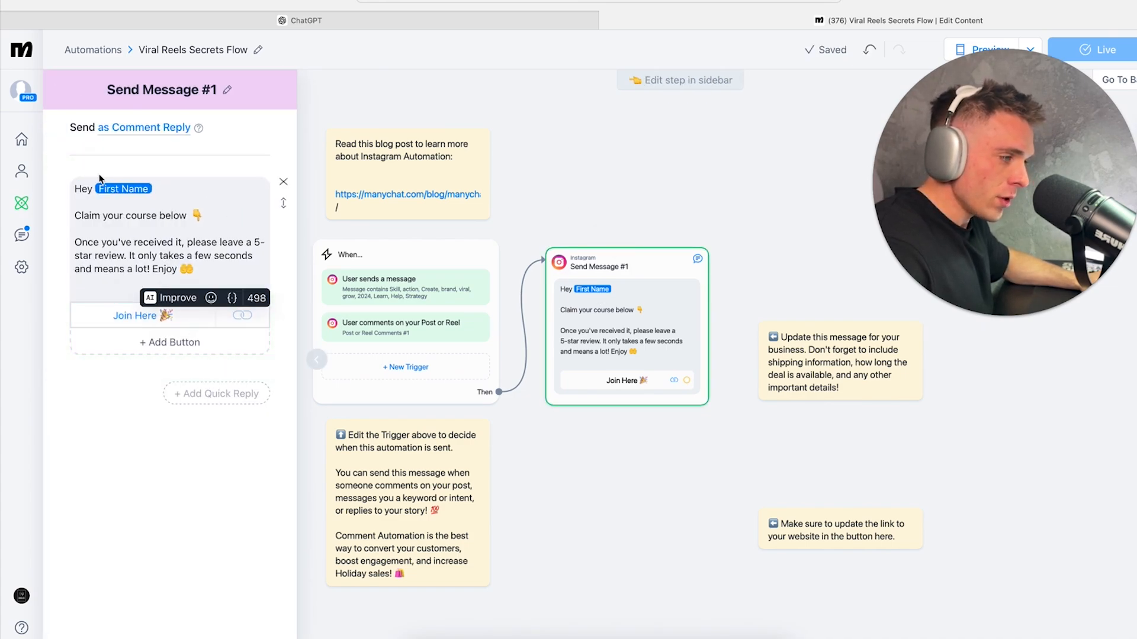
{"action": "left_click", "coordinate": [231, 299]}
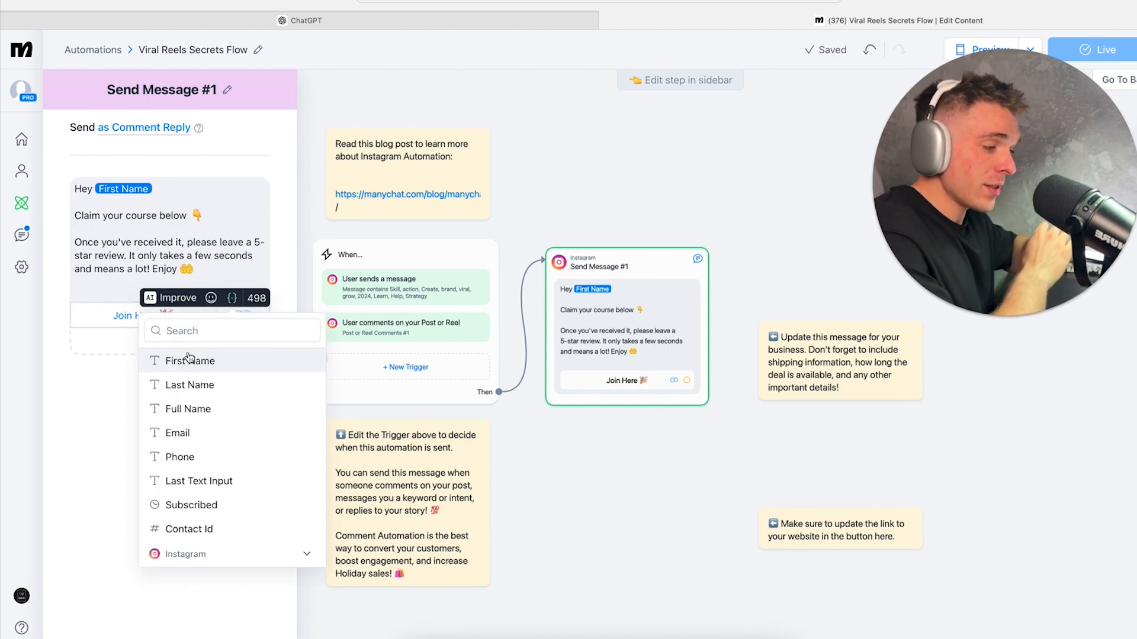
{"action": "left_click", "coordinate": [115, 392]}
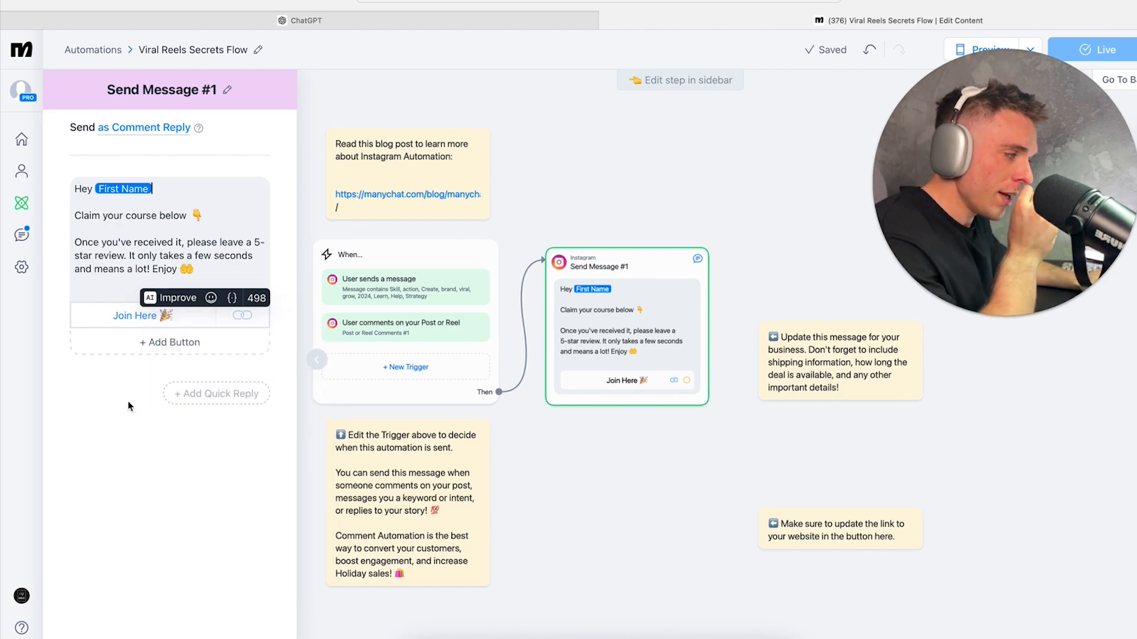
{"action": "left_click", "coordinate": [794, 335]}
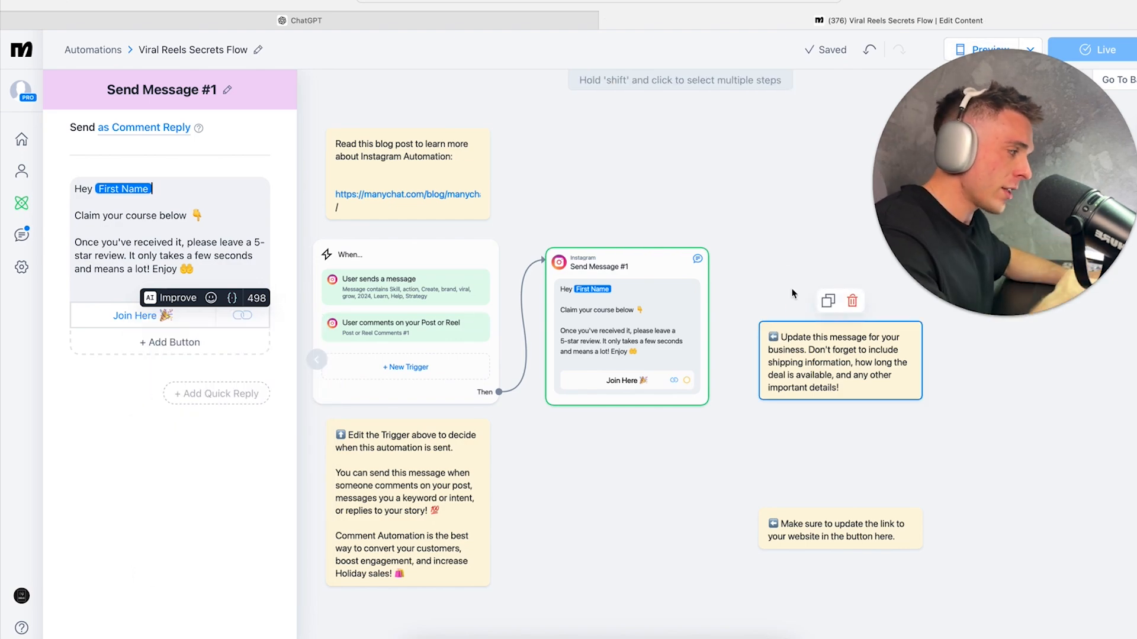
{"action": "left_click", "coordinate": [794, 293]}
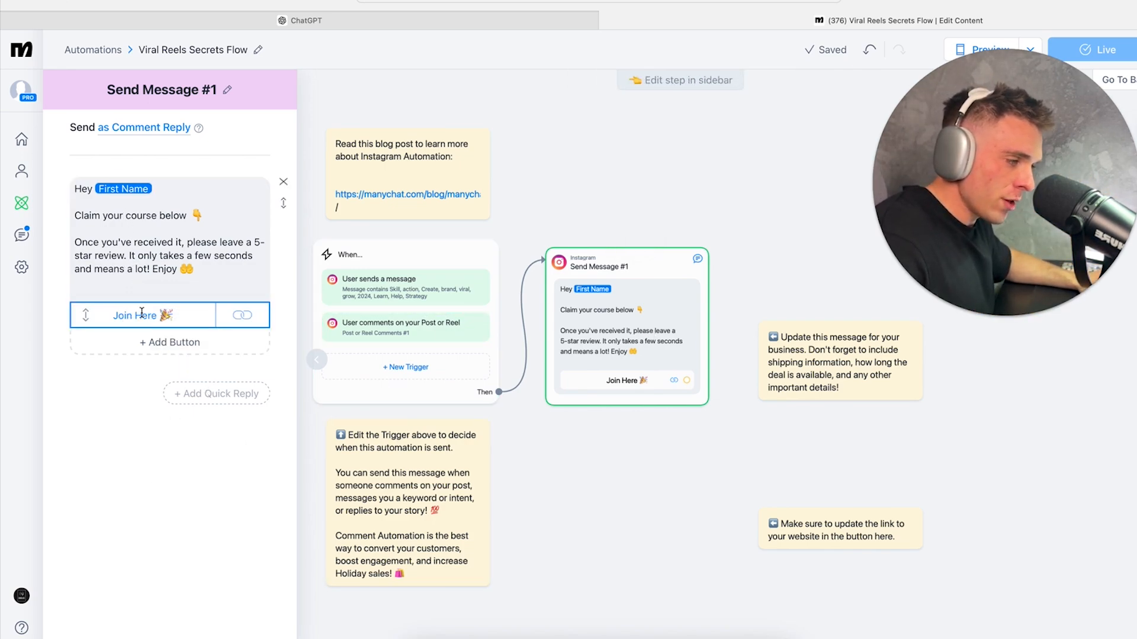
Open the settings of the Join Here button and inspect its title and website URL.
{"action": "left_click", "coordinate": [190, 321]}
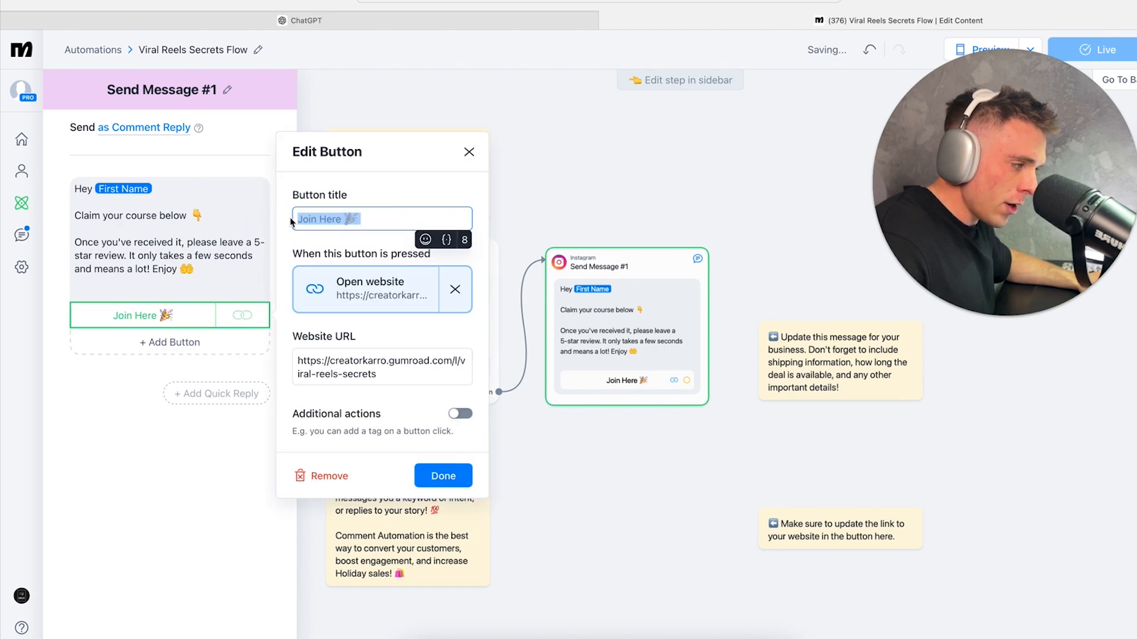
{"action": "left_click", "coordinate": [399, 368]}
{"action": "left_click_drag", "start_coordinate": [401, 361], "coordinate": [297, 361]}
{"action": "left_click", "coordinate": [311, 361]}
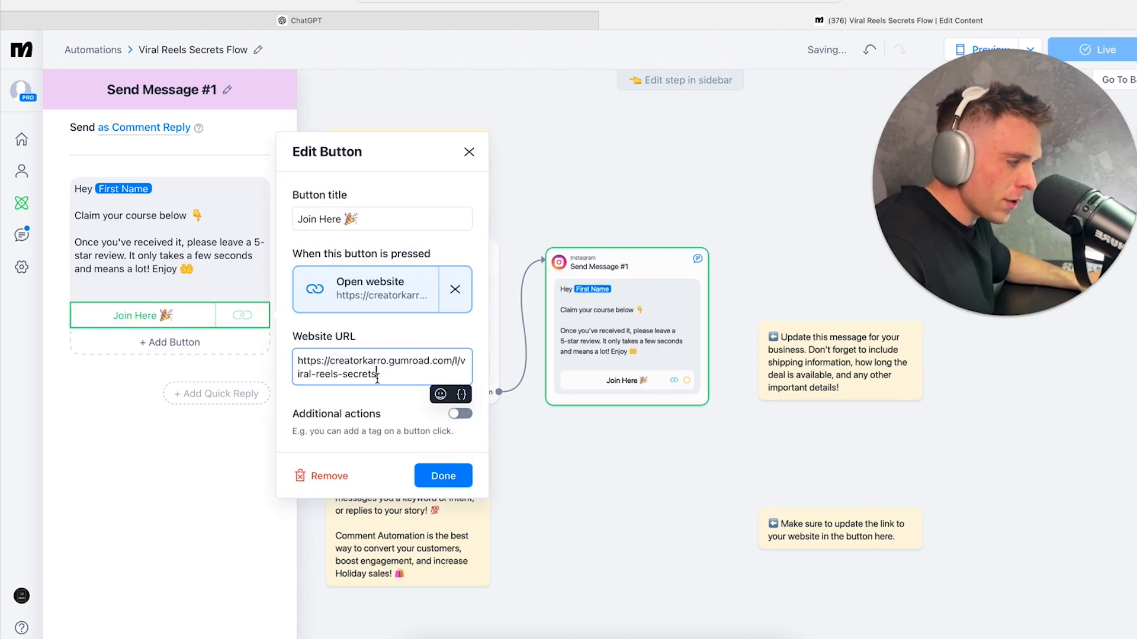
Recheck the Join Here button's title, close its settings without changes and set the Viral Reels Secrets Flow live.
{"action": "left_click", "coordinate": [354, 214]}
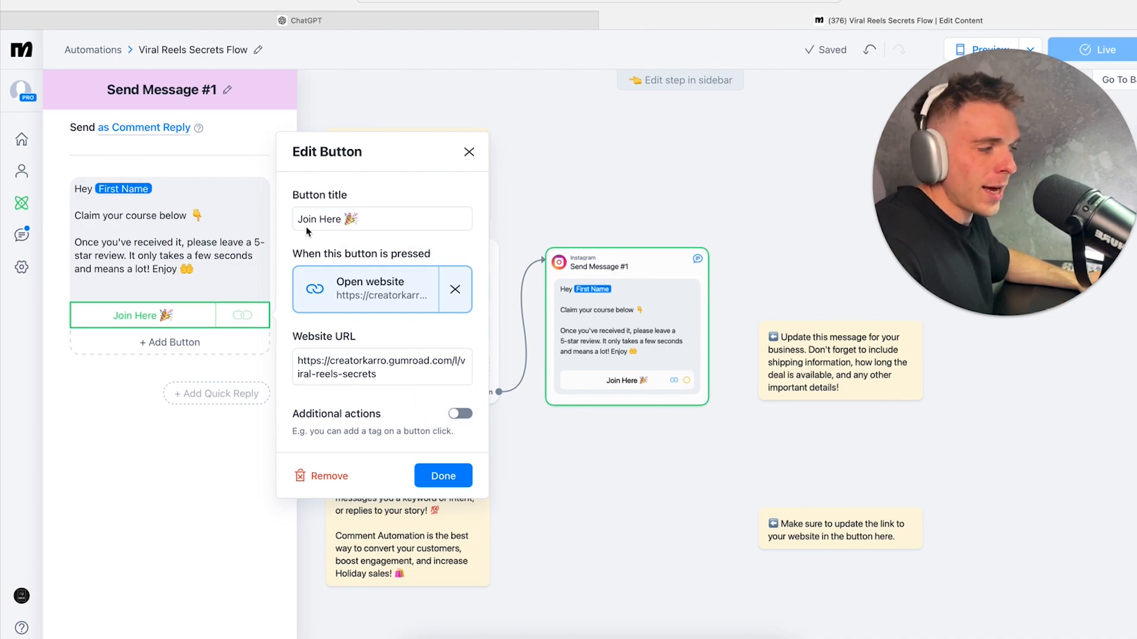
{"action": "left_click_drag", "start_coordinate": [303, 218], "coordinate": [313, 215]}
{"action": "left_click", "coordinate": [368, 212]}
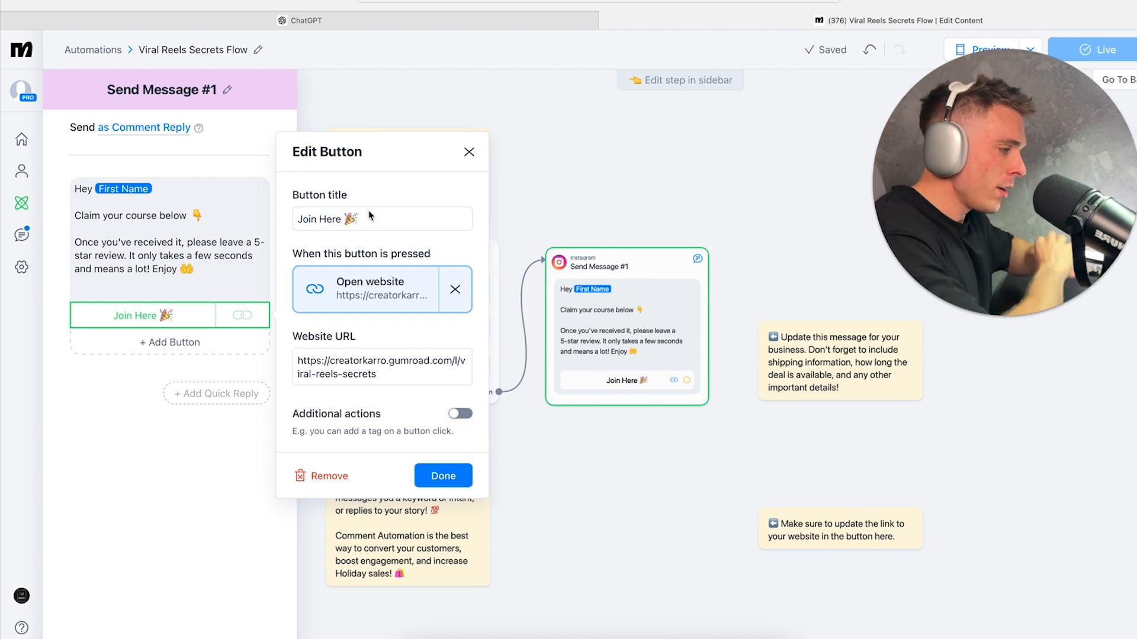
{"action": "left_click", "coordinate": [172, 552]}
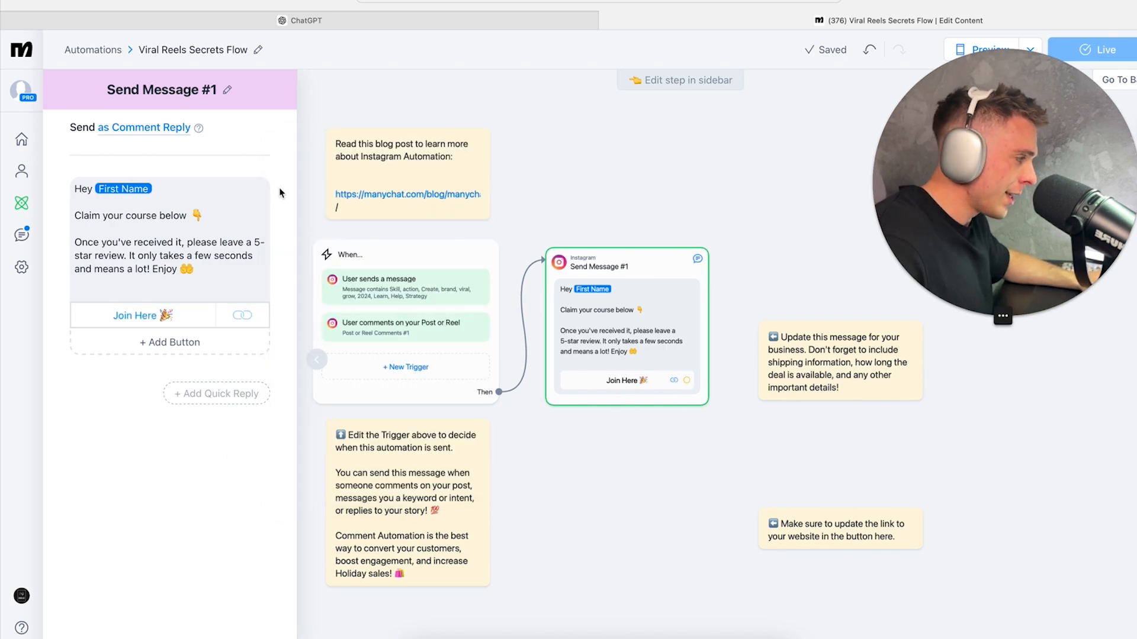
{"action": "left_click", "coordinate": [1093, 50]}
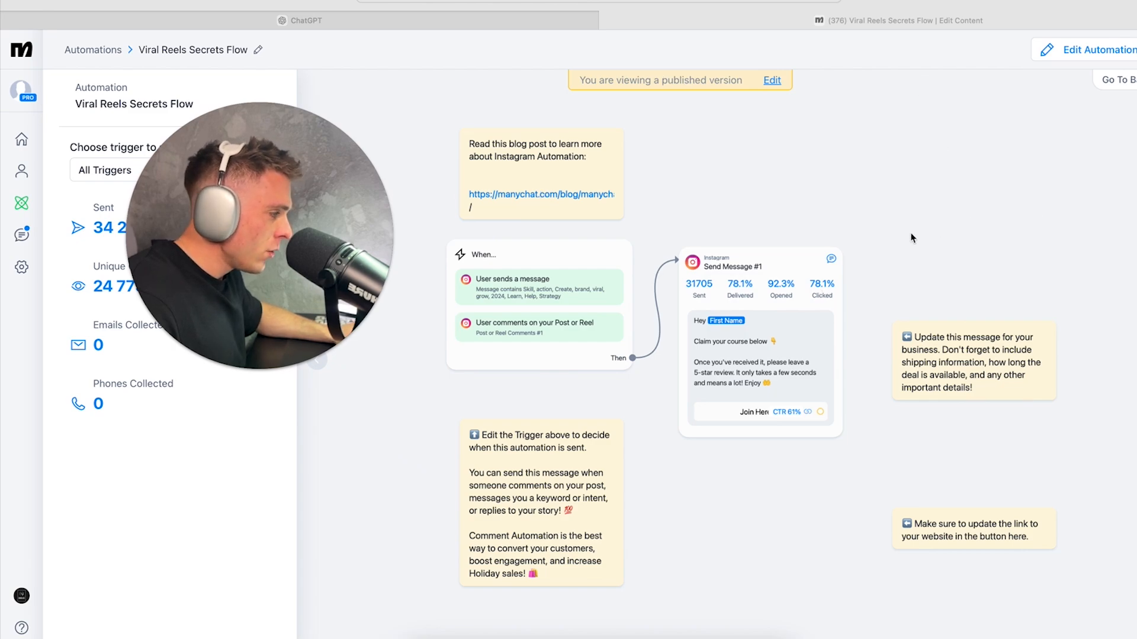
Return to the list of automations and open Convert your Instagram Comments into Sales to view its message trigger.
{"action": "scroll", "coordinate": [912, 236], "scroll_direction": "up", "scroll_amount": 3}
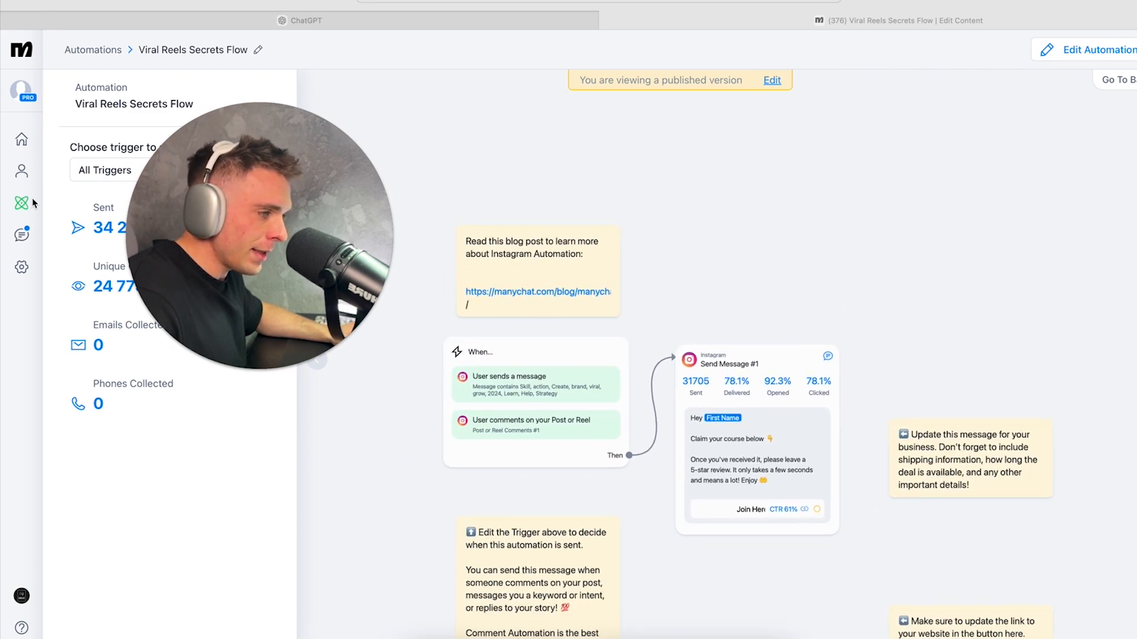
{"action": "left_click", "coordinate": [24, 201]}
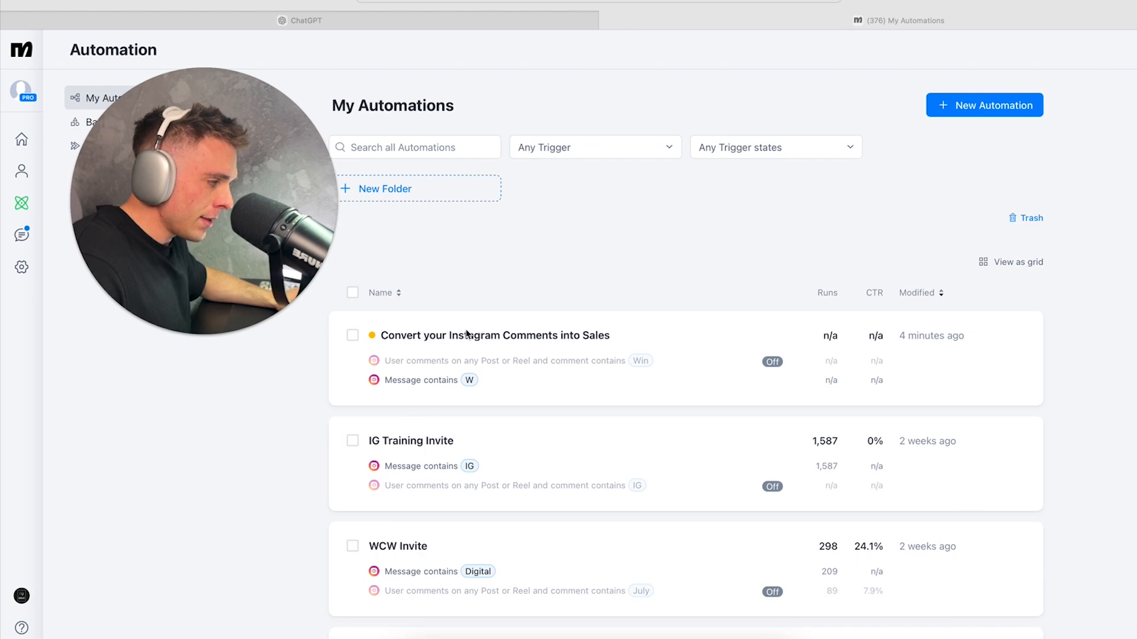
{"action": "left_click", "coordinate": [460, 339]}
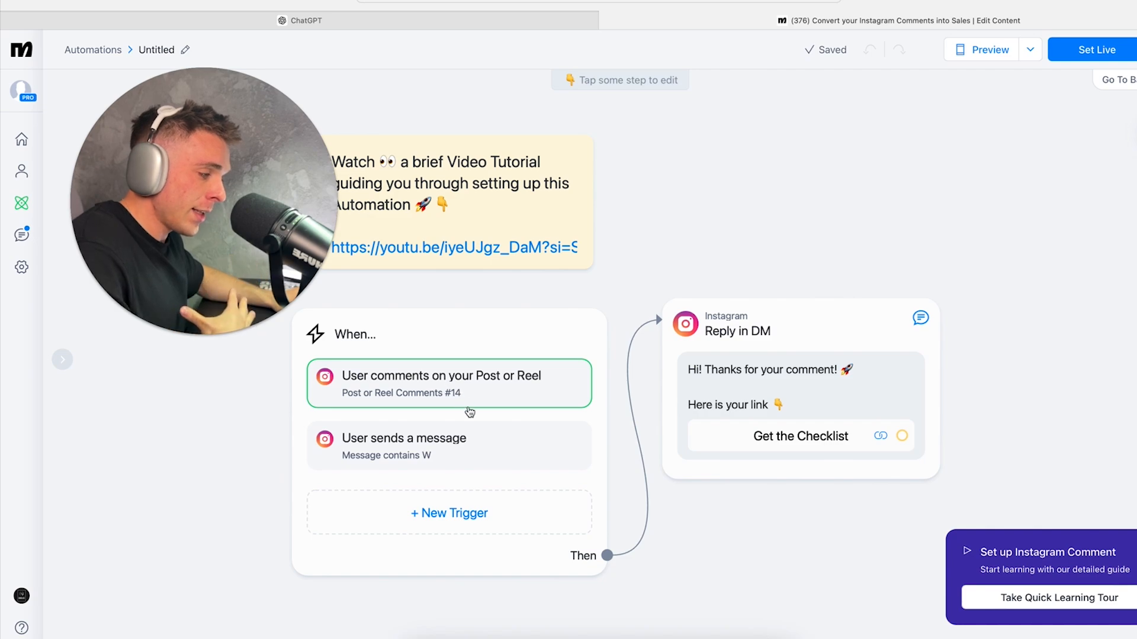
{"action": "left_click", "coordinate": [484, 438]}
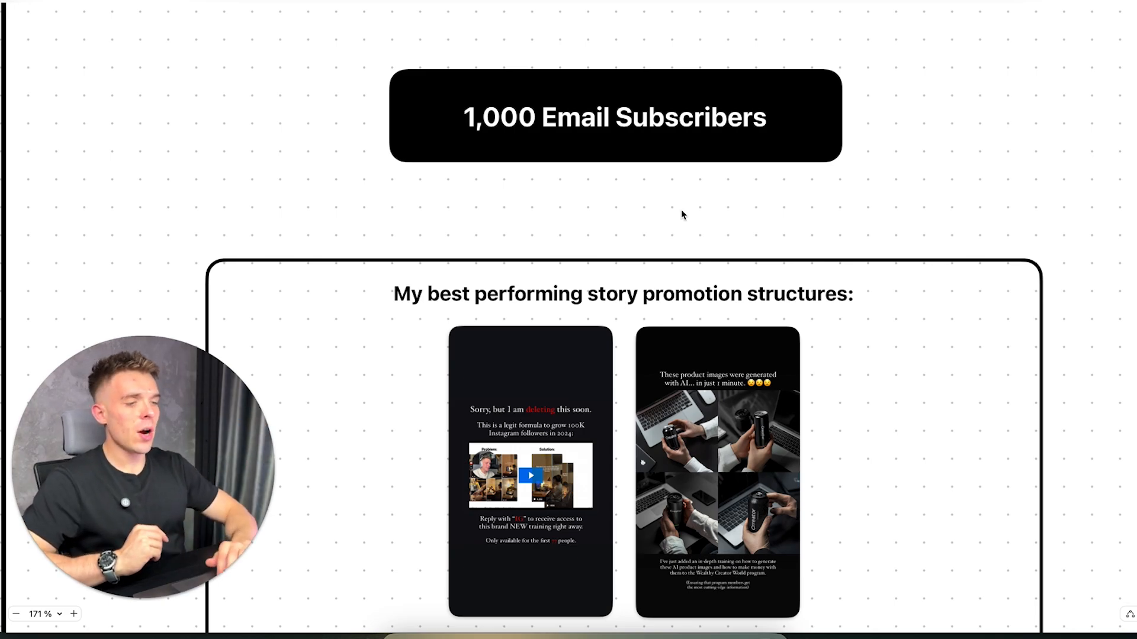
On the Freeform board, look over the 1,000 Email Subscribers section and its best performing story promotion structures.
{"action": "scroll", "coordinate": [628, 71], "scroll_direction": "right", "scroll_amount": 3}
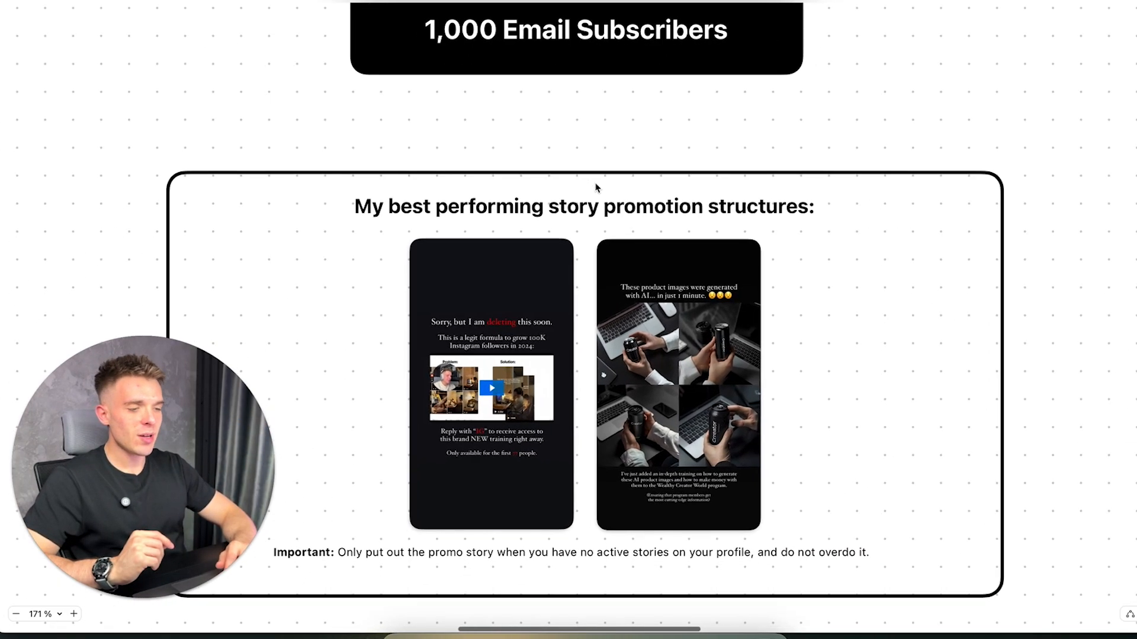
{"action": "scroll", "coordinate": [608, 68], "scroll_direction": "up", "scroll_amount": 5}
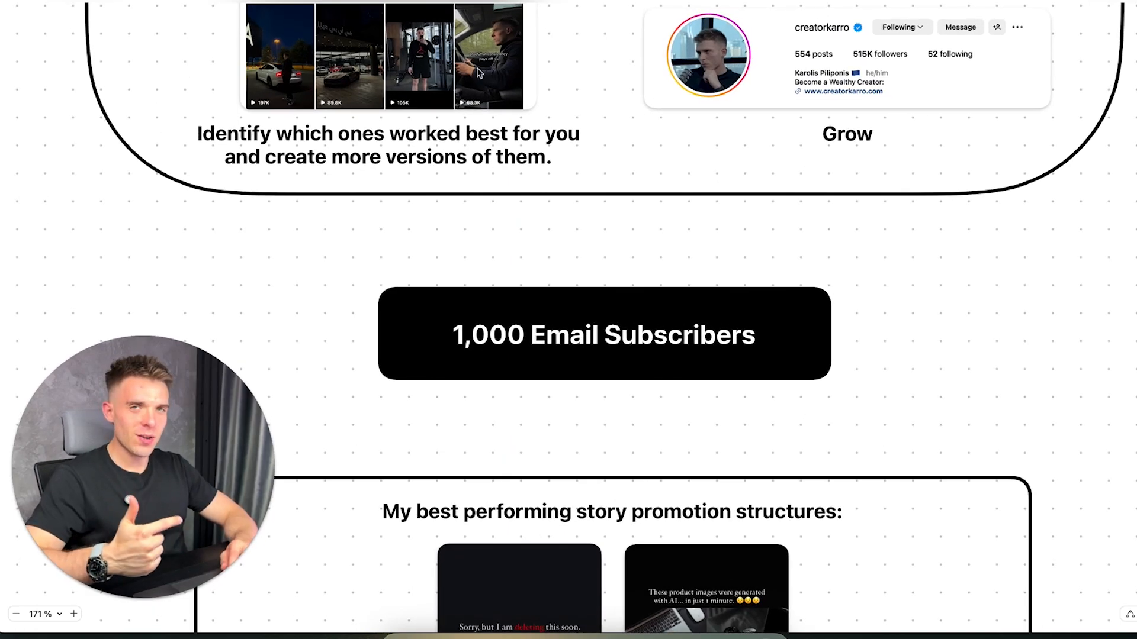
{"action": "scroll", "coordinate": [480, 72], "scroll_direction": "down", "scroll_amount": 3}
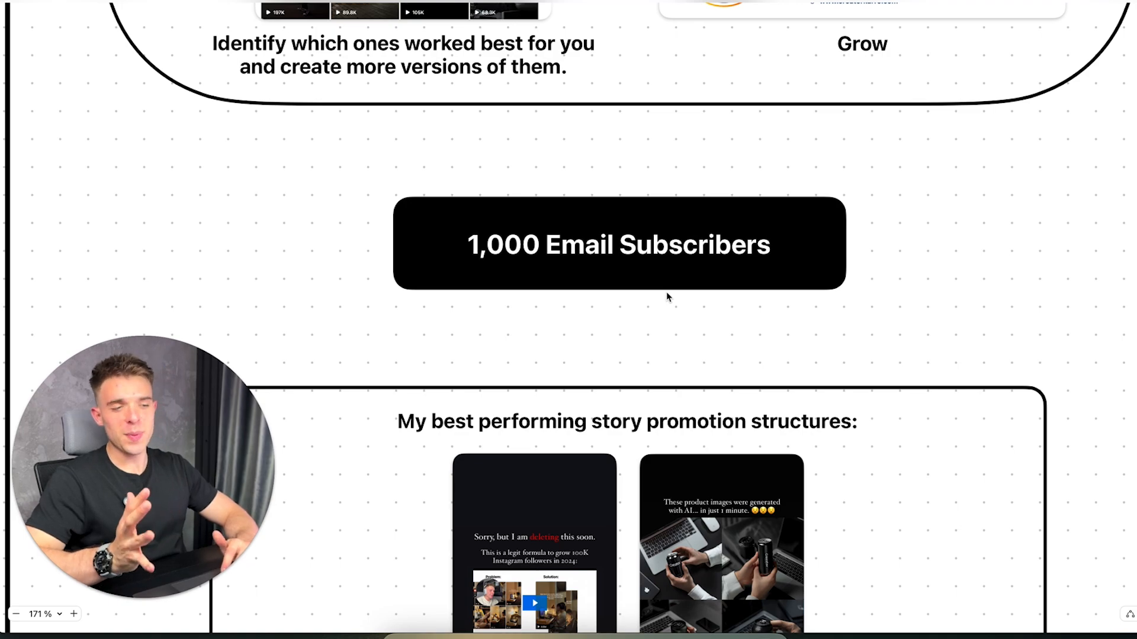
{"action": "scroll", "coordinate": [667, 297], "scroll_direction": "down", "scroll_amount": 5}
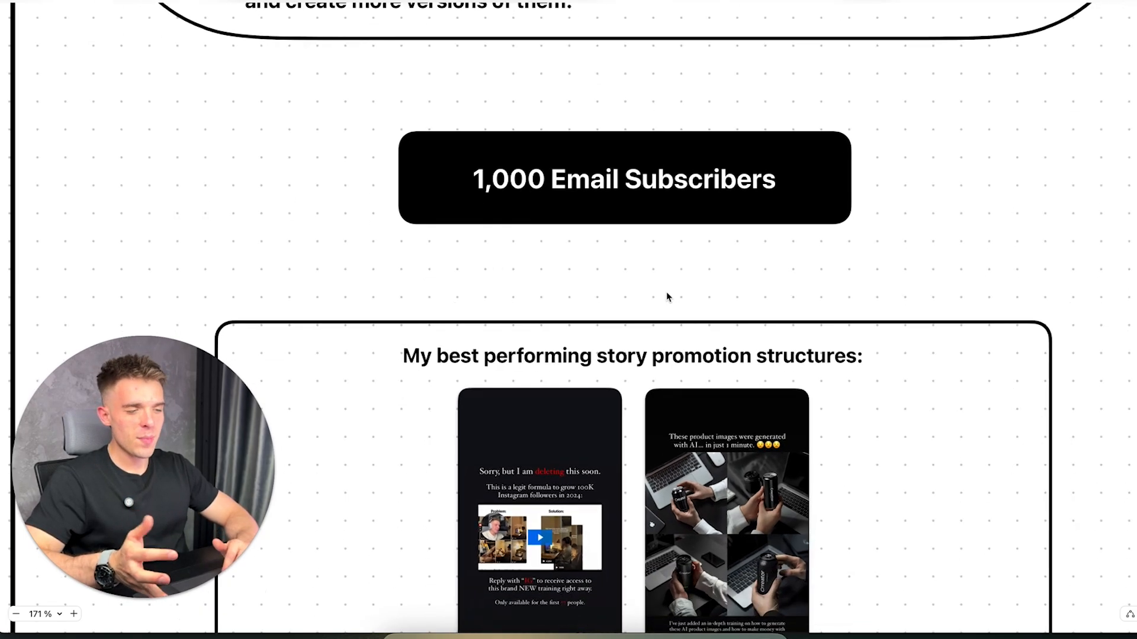
{"action": "scroll", "coordinate": [672, 296], "scroll_direction": "up", "scroll_amount": 3}
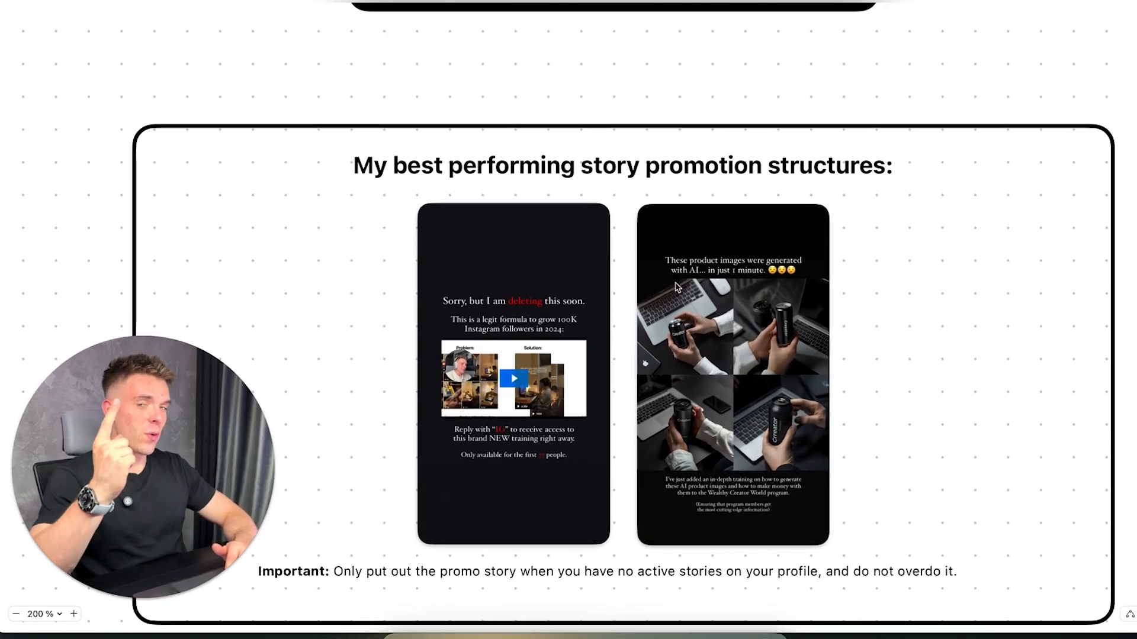
{"action": "scroll", "coordinate": [677, 287], "scroll_direction": "down", "scroll_amount": 3}
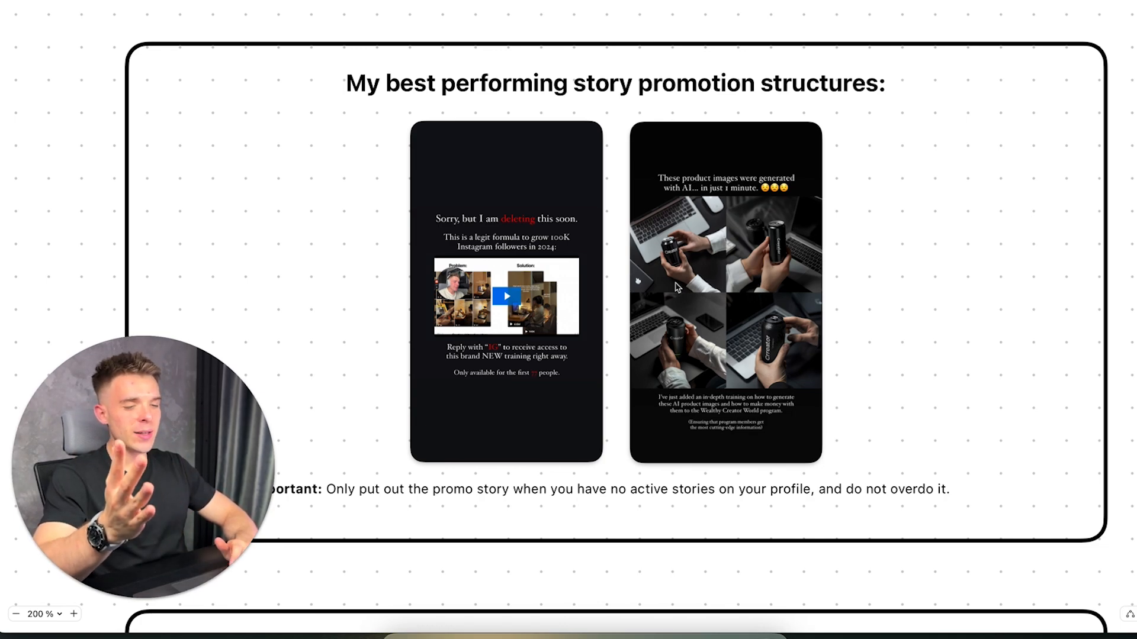
Examine the headline, hook and video preview of the "Sorry, but I am deleting this soon" story up close.
{"action": "scroll", "coordinate": [521, 198], "scroll_direction": "up", "scroll_amount": 5}
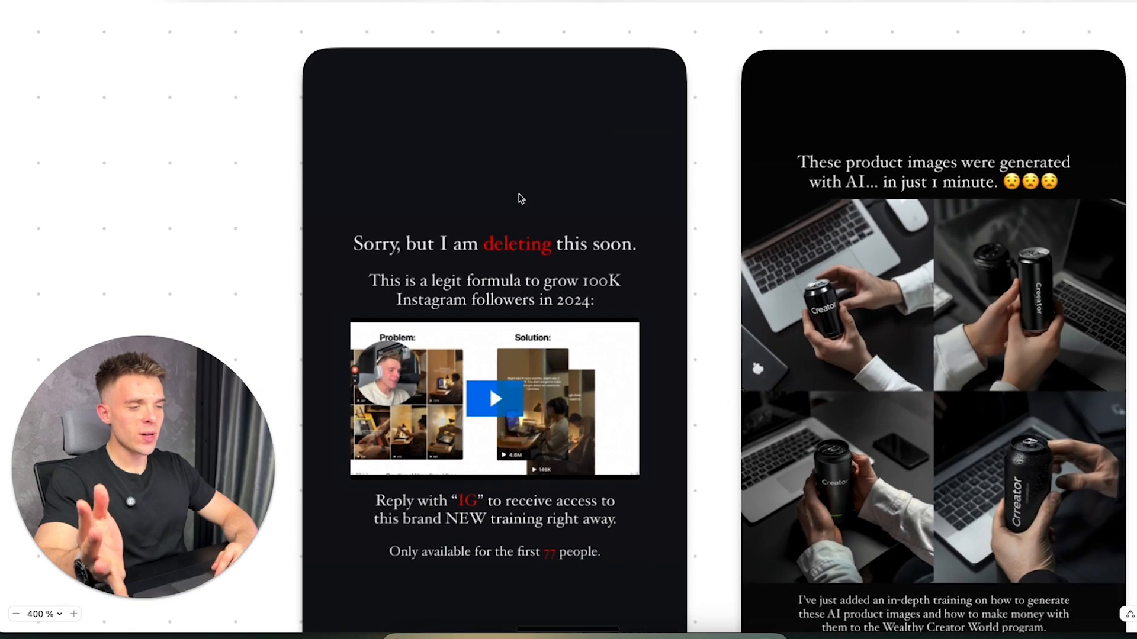
{"action": "scroll", "coordinate": [520, 198], "scroll_direction": "down", "scroll_amount": 3}
{"action": "scroll", "coordinate": [519, 197], "scroll_direction": "down", "scroll_amount": 2}
{"action": "scroll", "coordinate": [586, 215], "scroll_direction": "down", "scroll_amount": 1}
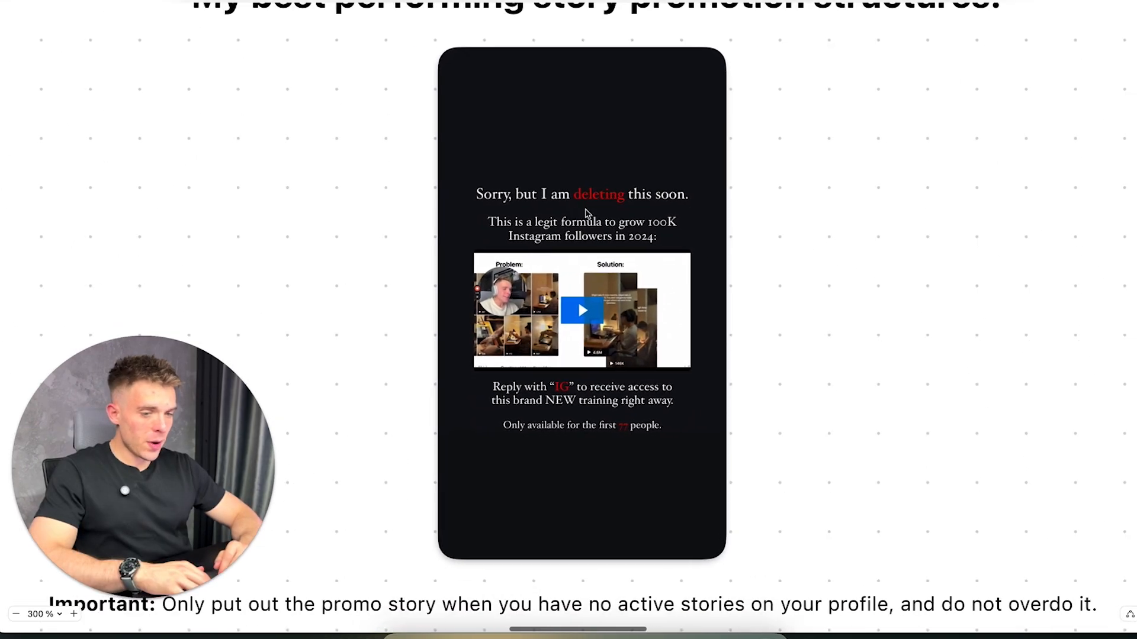
{"action": "scroll", "coordinate": [585, 213], "scroll_direction": "right", "scroll_amount": 1}
{"action": "scroll", "coordinate": [586, 214], "scroll_direction": "down", "scroll_amount": 1}
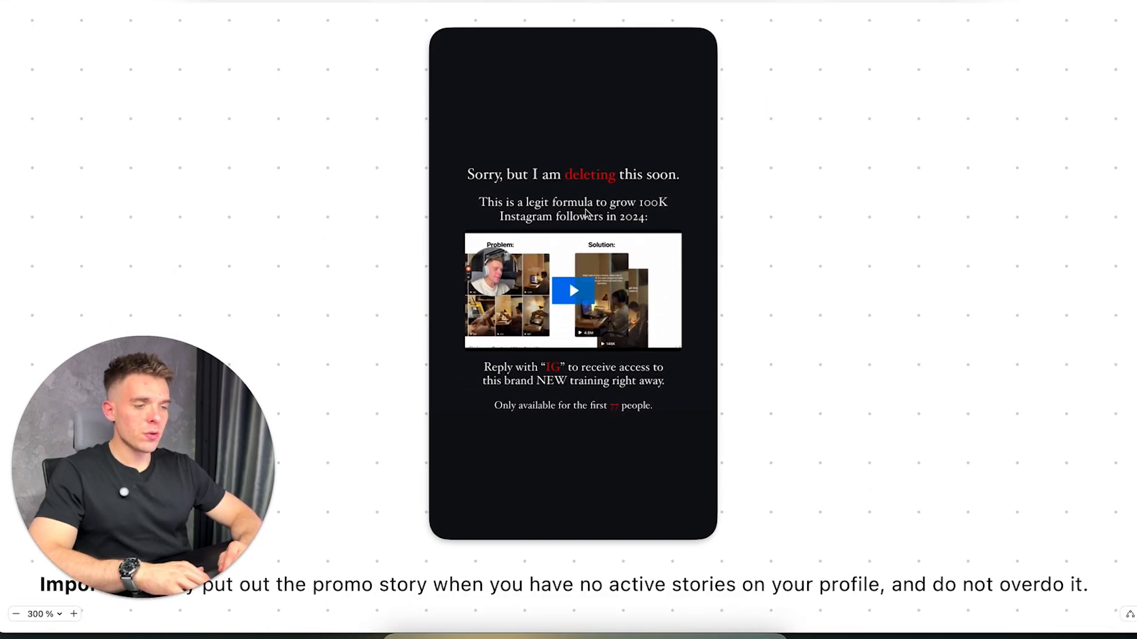
{"action": "scroll", "coordinate": [586, 214], "scroll_direction": "up", "scroll_amount": 2}
{"action": "scroll", "coordinate": [586, 214], "scroll_direction": "down", "scroll_amount": 1}
{"action": "left_click", "coordinate": [579, 147]}
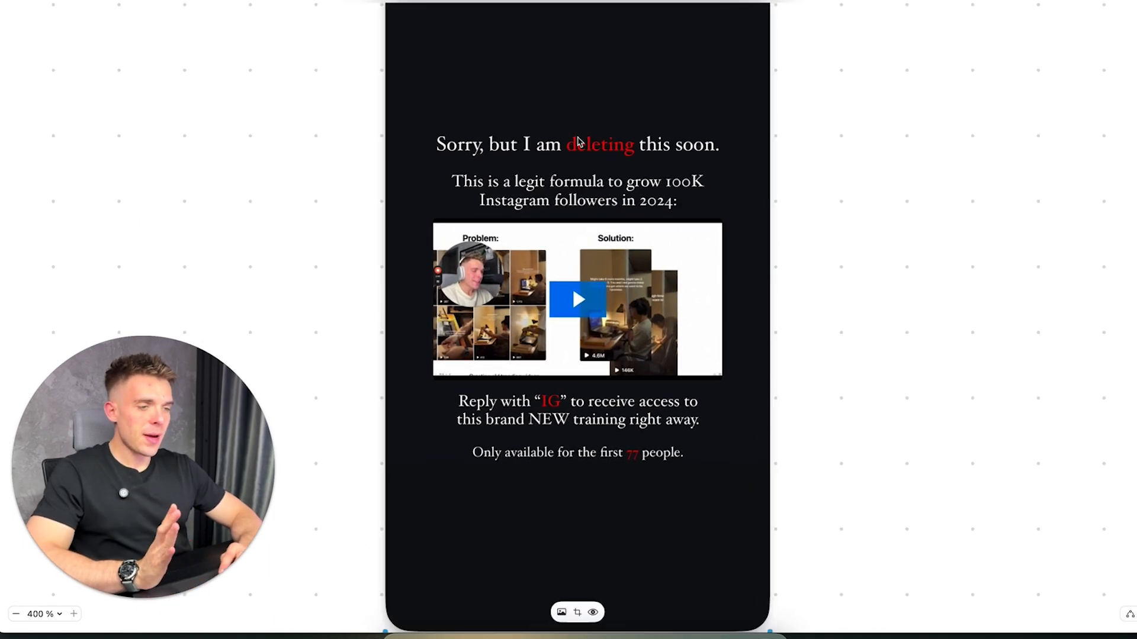
{"action": "scroll", "coordinate": [773, 158], "scroll_direction": "down", "scroll_amount": 1}
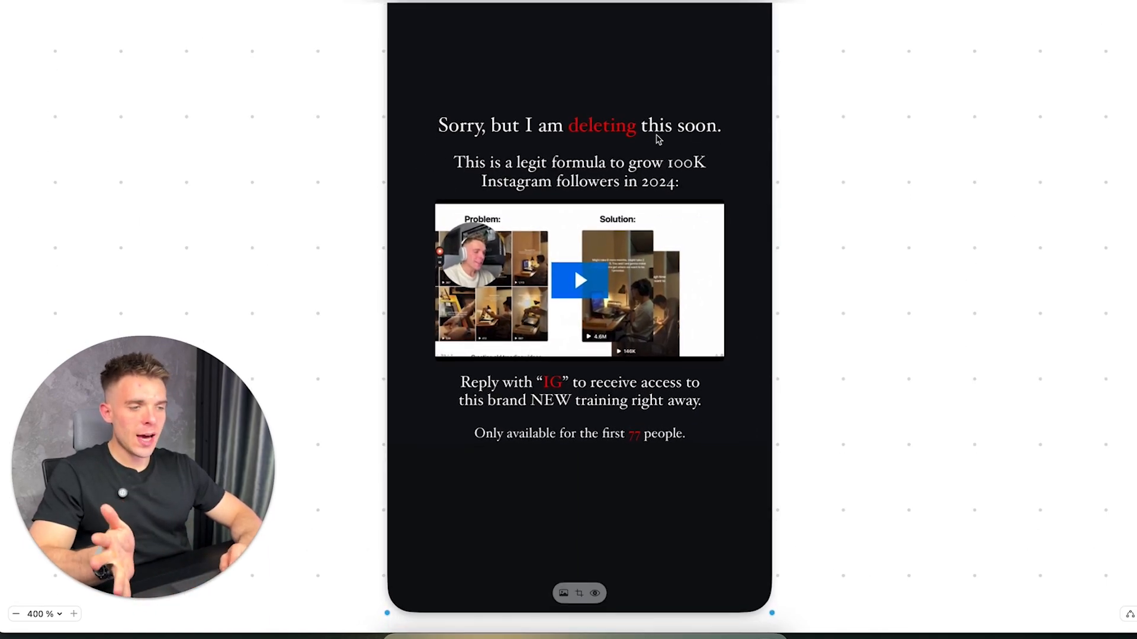
{"action": "scroll", "coordinate": [851, 302], "scroll_direction": "down", "scroll_amount": 2}
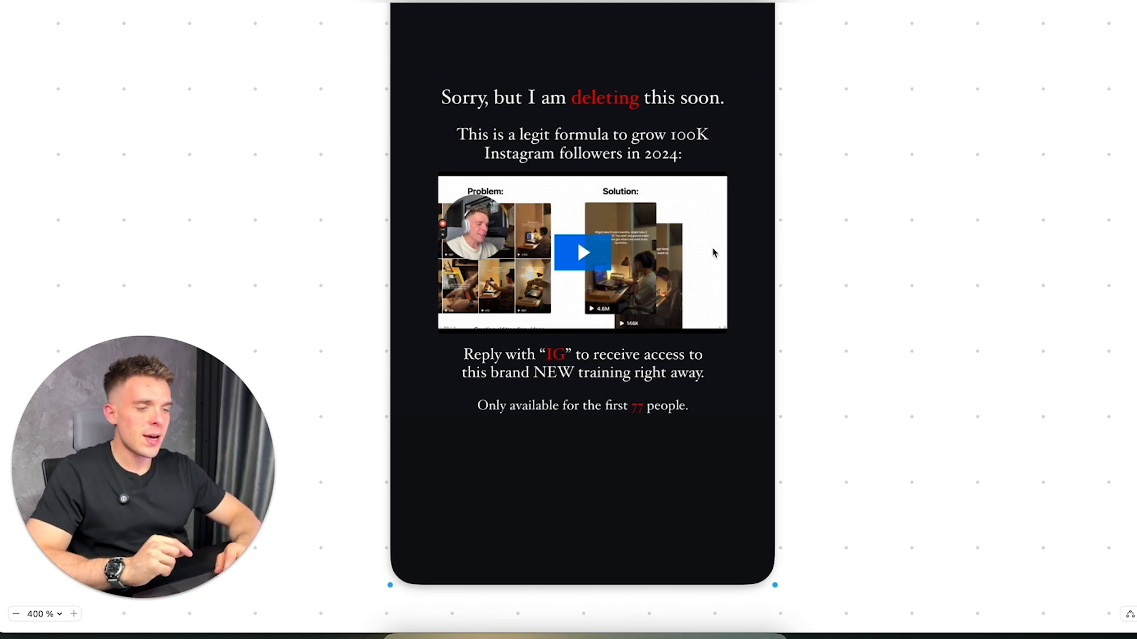
{"action": "scroll", "coordinate": [713, 251], "scroll_direction": "up", "scroll_amount": 1}
{"action": "scroll", "coordinate": [713, 251], "scroll_direction": "right", "scroll_amount": 1}
{"action": "scroll", "coordinate": [648, 400], "scroll_direction": "right", "scroll_amount": 1}
{"action": "scroll", "coordinate": [625, 193], "scroll_direction": "up", "scroll_amount": 2}
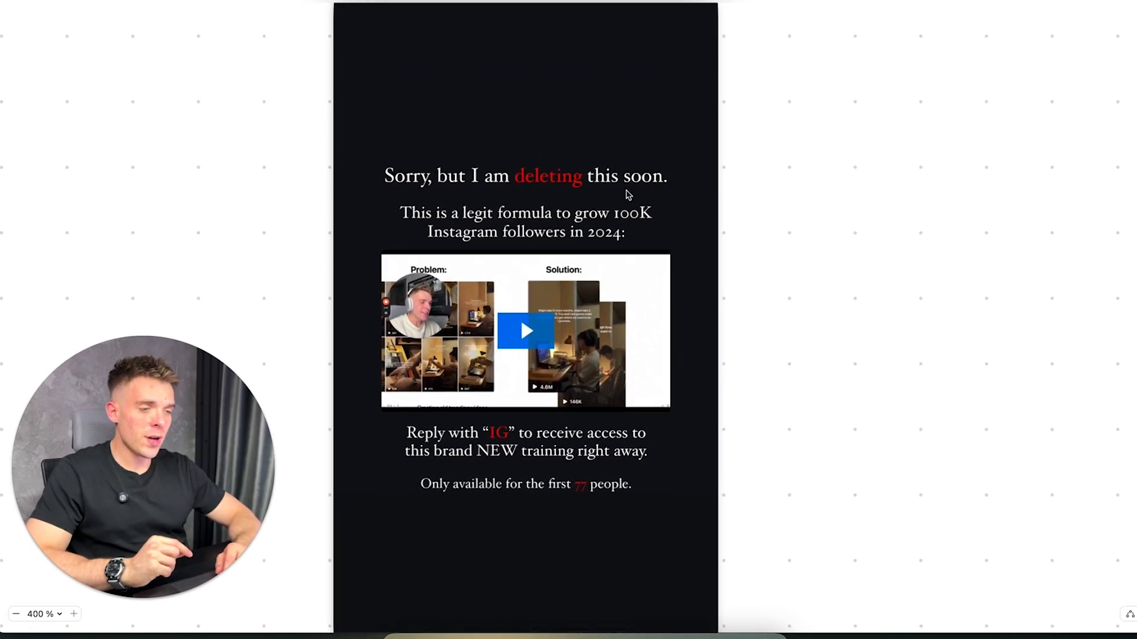
{"action": "scroll", "coordinate": [625, 193], "scroll_direction": "down", "scroll_amount": 2}
{"action": "scroll", "coordinate": [718, 401], "scroll_direction": "down", "scroll_amount": 1}
{"action": "scroll", "coordinate": [719, 401], "scroll_direction": "left", "scroll_amount": 1}
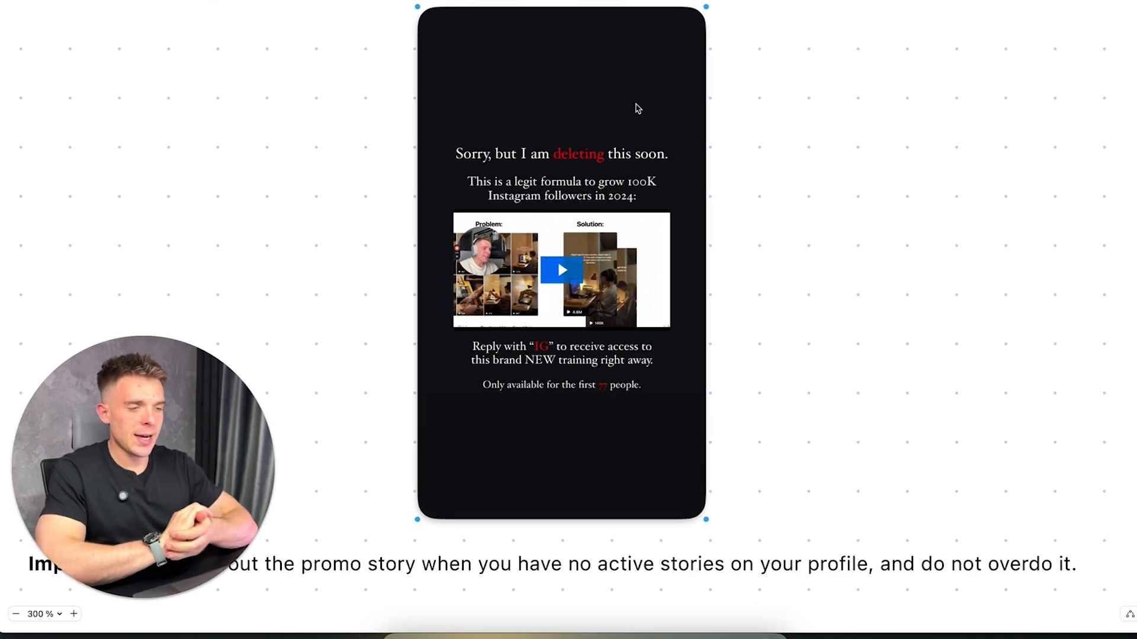
{"action": "left_click", "coordinate": [740, 122]}
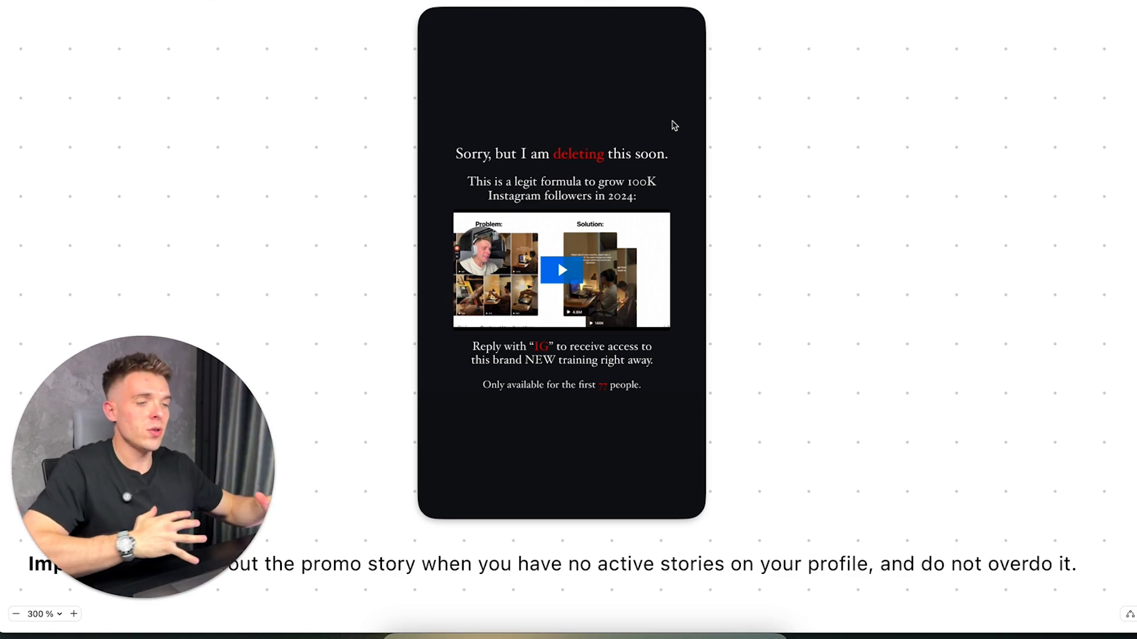
Read the reply call to action and the limited availability line in the story example.
{"action": "scroll", "coordinate": [590, 264], "scroll_direction": "up", "scroll_amount": 3}
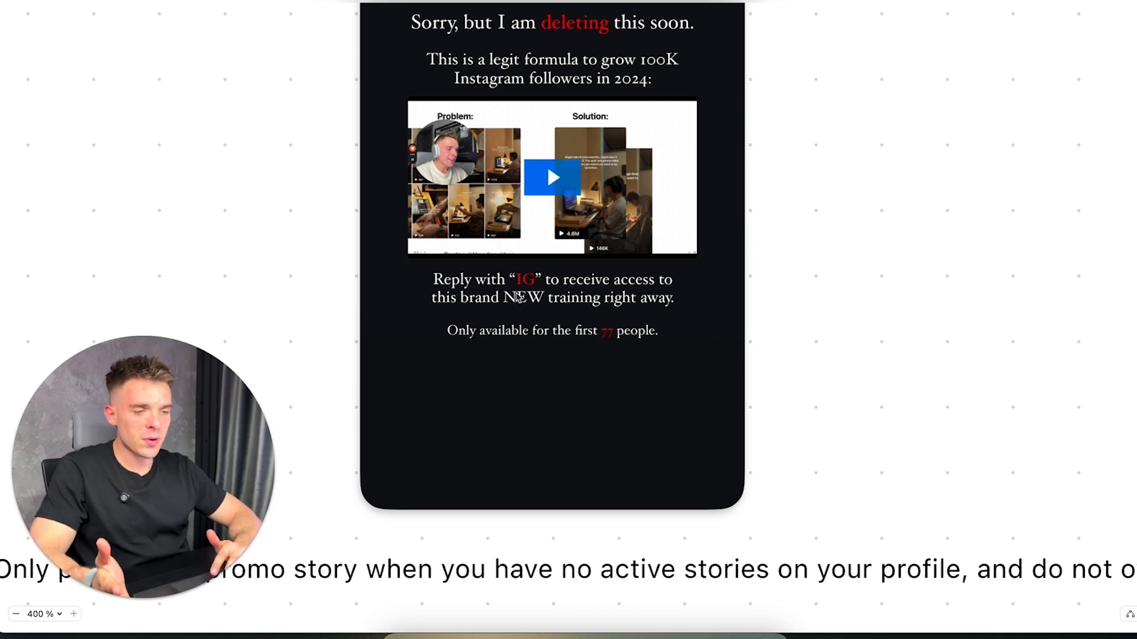
{"action": "left_click", "coordinate": [635, 321]}
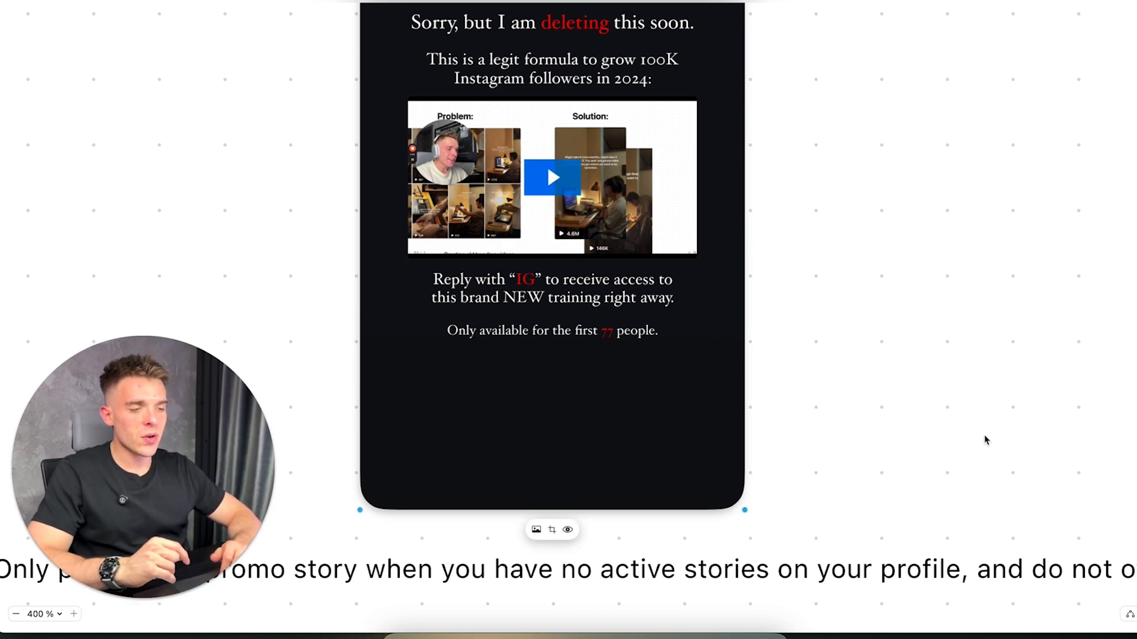
{"action": "scroll", "coordinate": [986, 440], "scroll_direction": "down", "scroll_amount": 3}
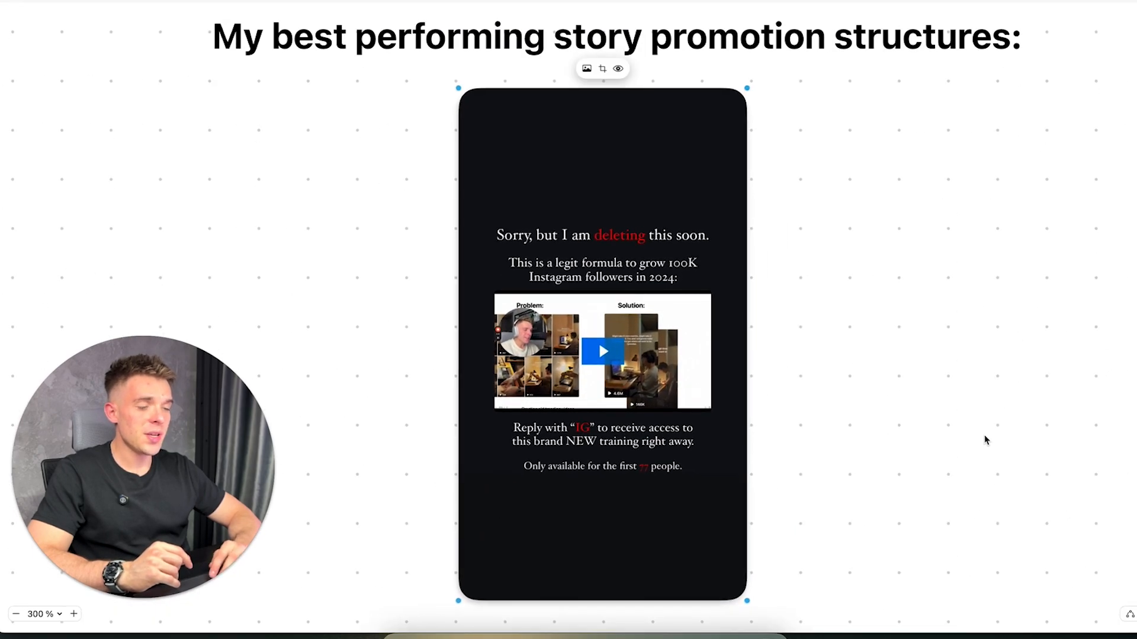
{"action": "scroll", "coordinate": [986, 440], "scroll_direction": "down", "scroll_amount": 2}
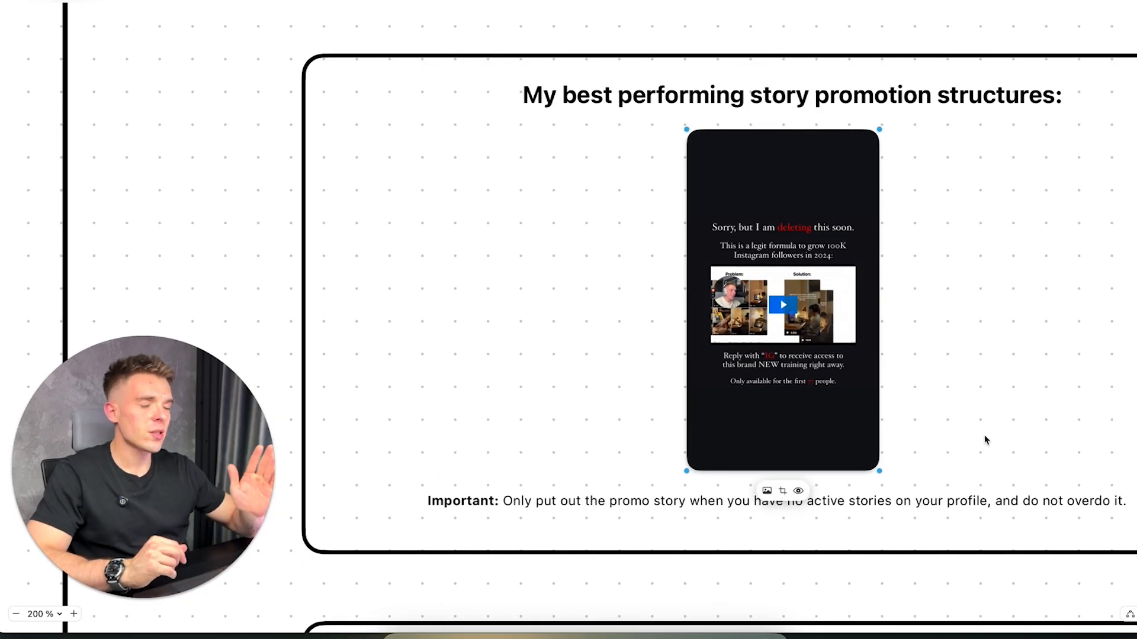
{"action": "scroll", "coordinate": [935, 402], "scroll_direction": "right", "scroll_amount": 3}
{"action": "scroll", "coordinate": [934, 402], "scroll_direction": "down", "scroll_amount": 3}
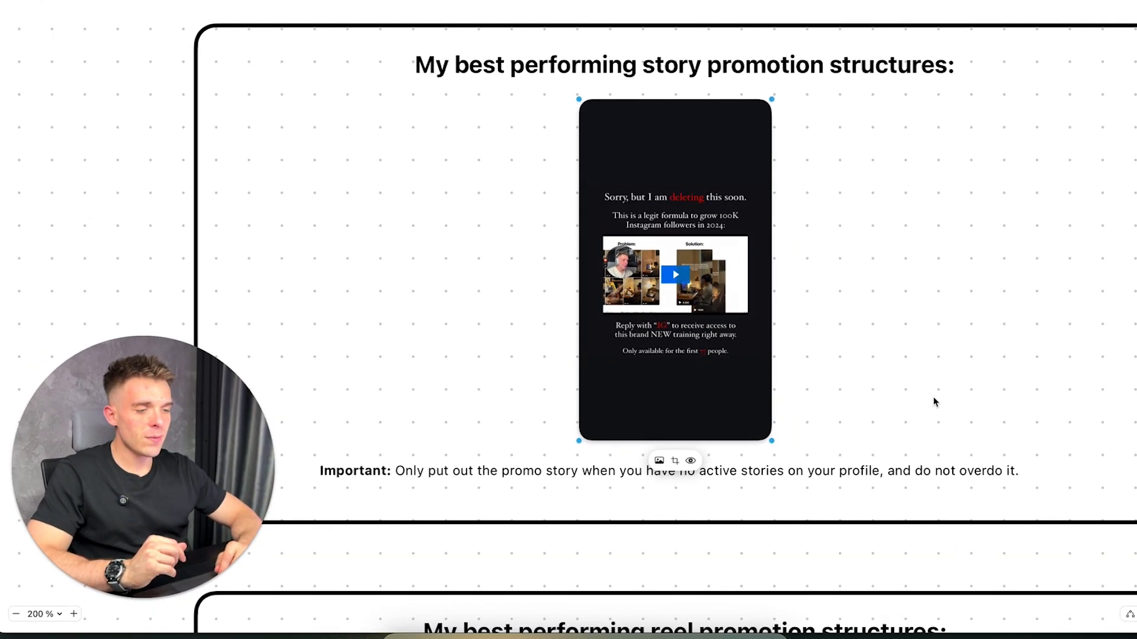
Highlight and read the Important note on when to put out the promo story, then clear the selection.
{"action": "left_click", "coordinate": [521, 412]}
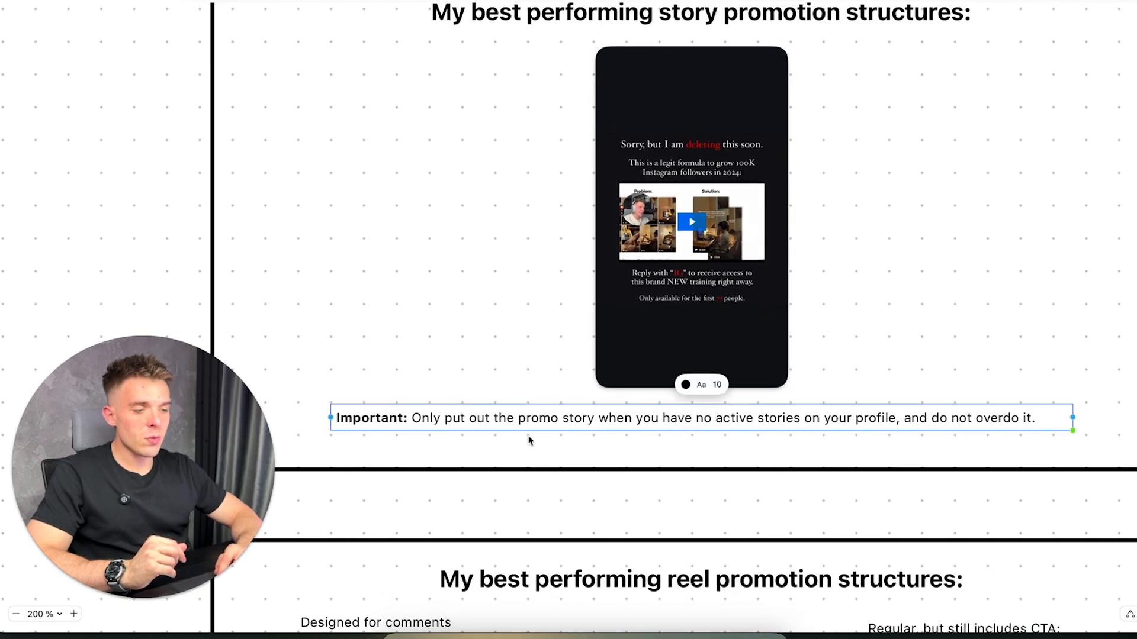
{"action": "scroll", "coordinate": [747, 455], "scroll_direction": "right", "scroll_amount": 2}
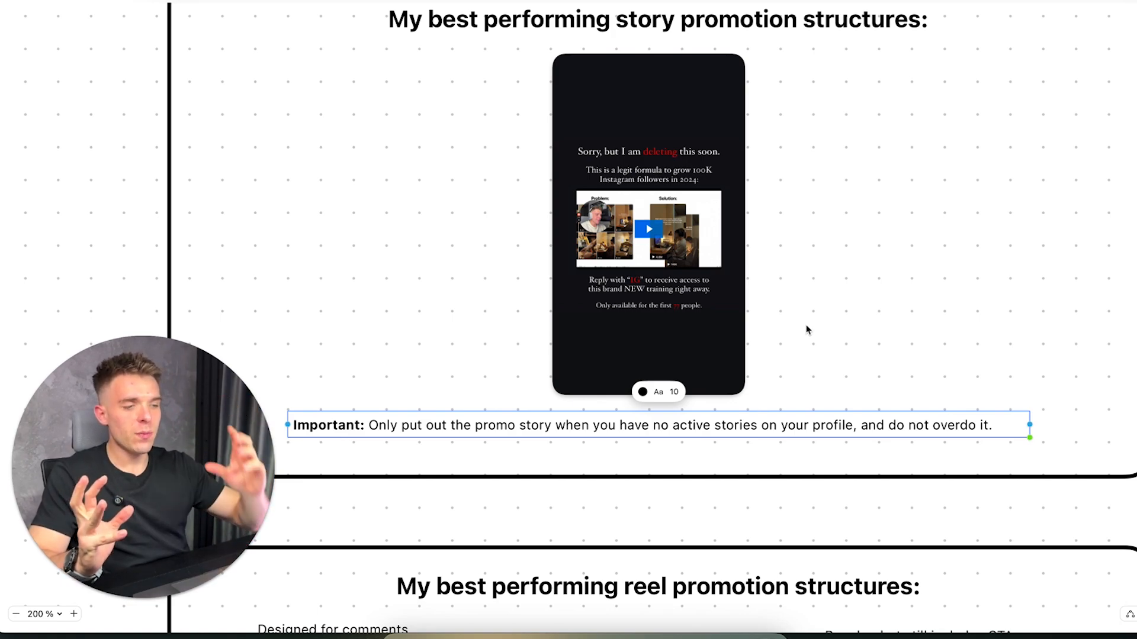
{"action": "left_click", "coordinate": [698, 249]}
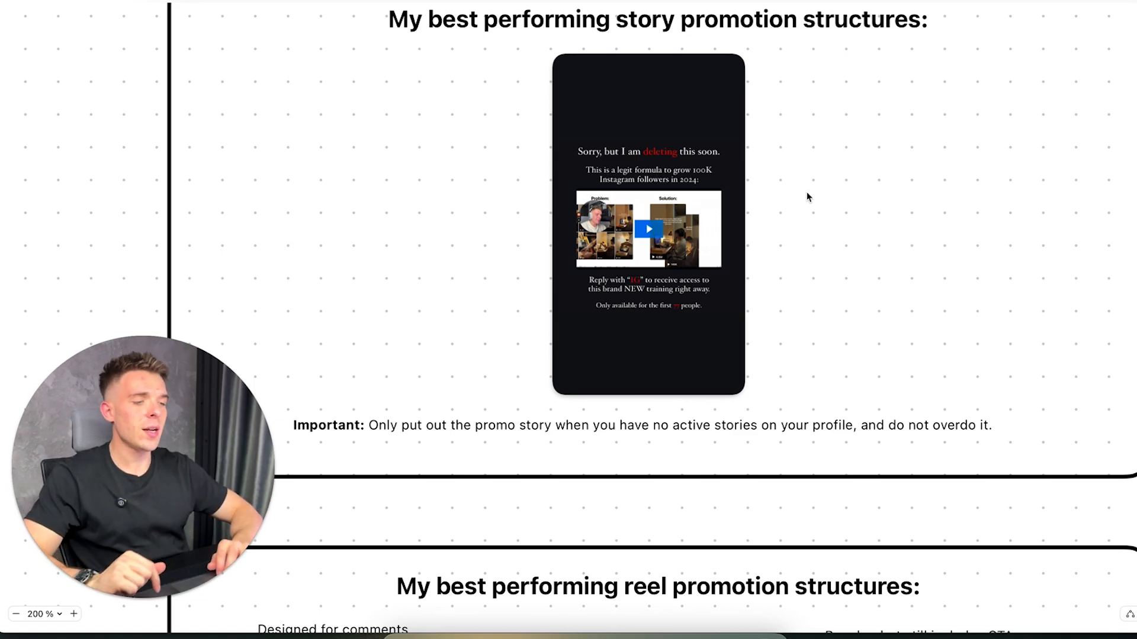
Examine the best performing reel promotion structures, comparing the examples designed for comments with the regular one that includes a CTA.
{"action": "scroll", "coordinate": [807, 196], "scroll_direction": "down", "scroll_amount": 7}
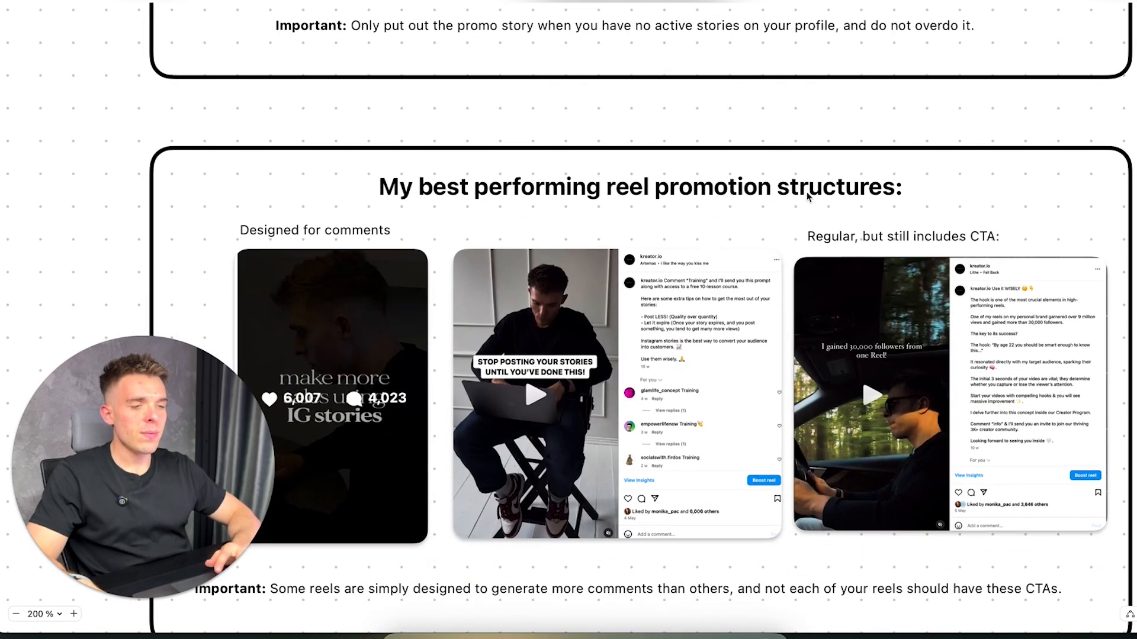
{"action": "scroll", "coordinate": [807, 197], "scroll_direction": "down", "scroll_amount": 3}
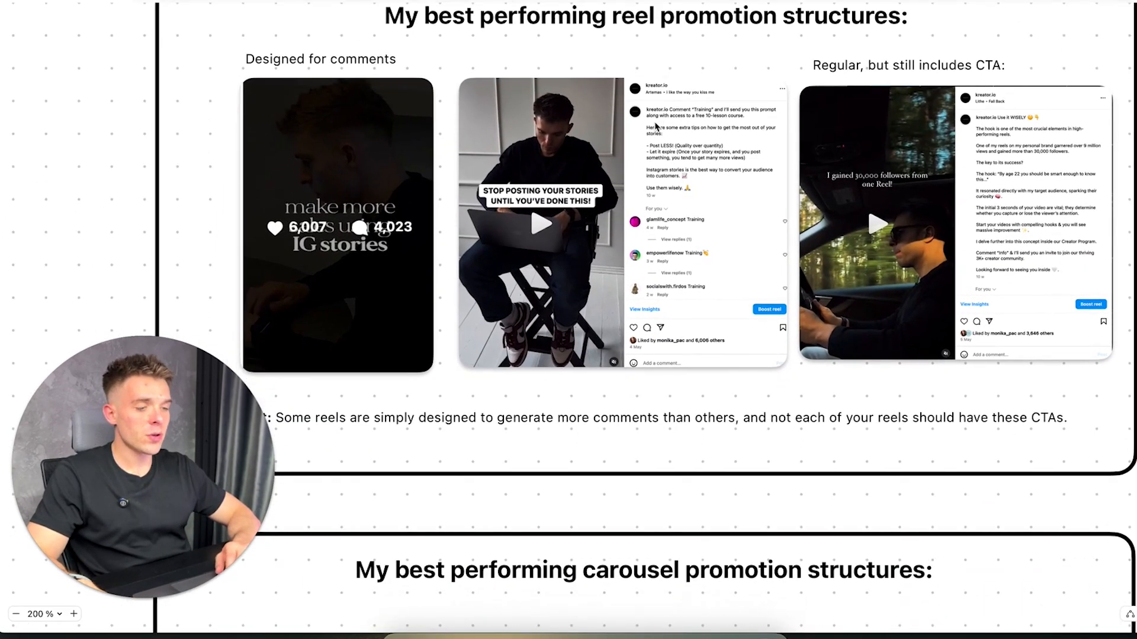
{"action": "scroll", "coordinate": [656, 126], "scroll_direction": "up", "scroll_amount": 3}
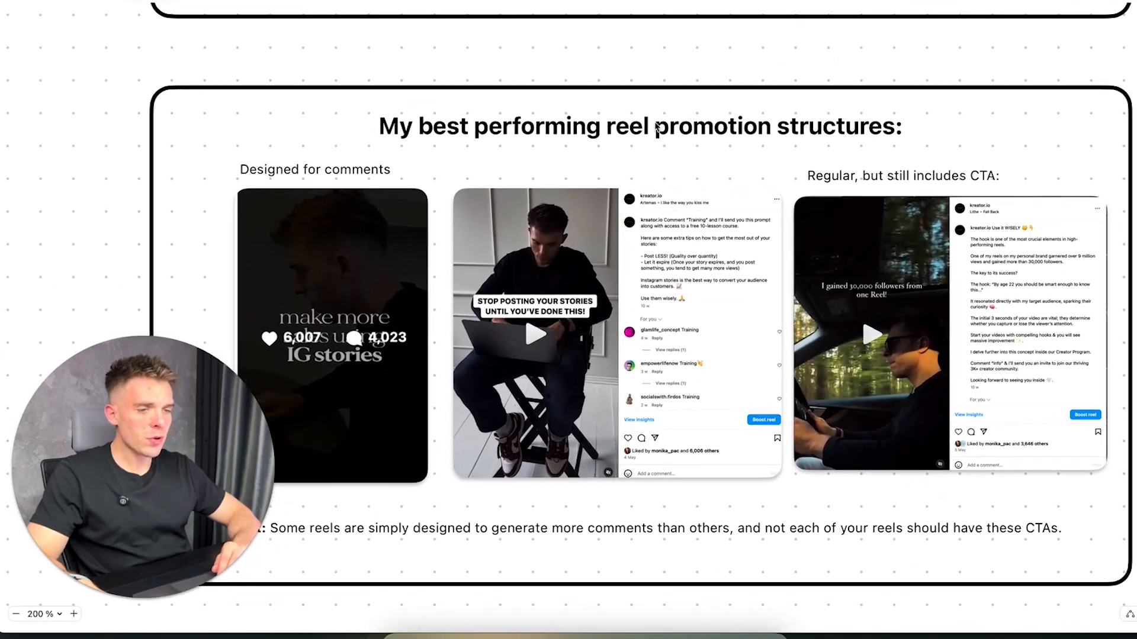
{"action": "scroll", "coordinate": [656, 127], "scroll_direction": "down", "scroll_amount": 2}
{"action": "scroll", "coordinate": [656, 127], "scroll_direction": "right", "scroll_amount": 1}
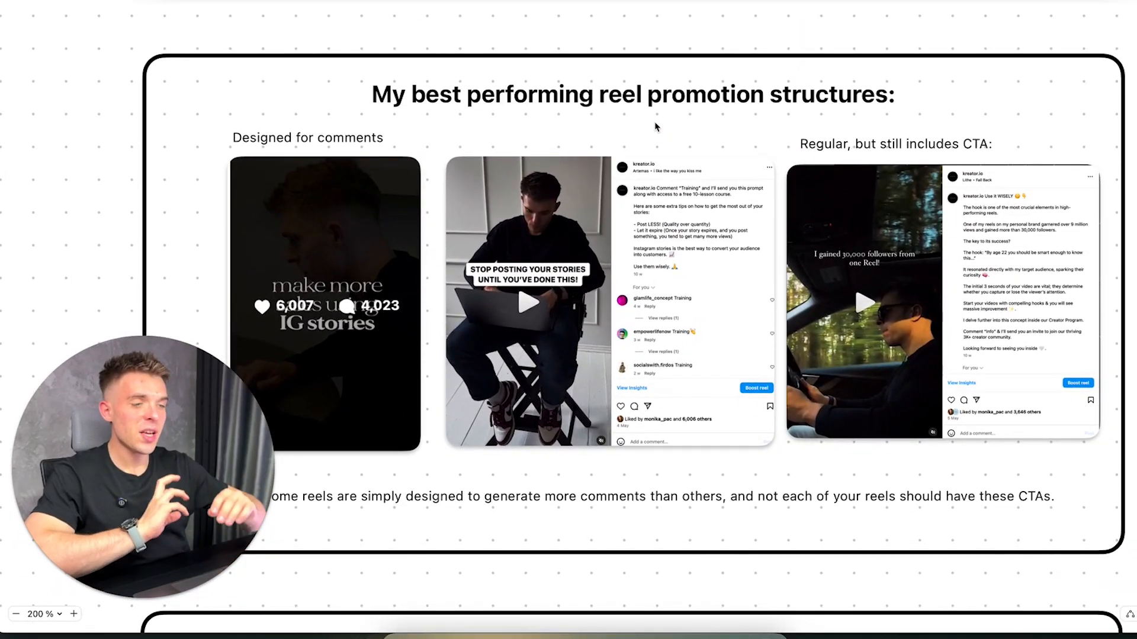
{"action": "scroll", "coordinate": [656, 127], "scroll_direction": "up", "scroll_amount": 1}
{"action": "scroll", "coordinate": [656, 127], "scroll_direction": "left", "scroll_amount": 1}
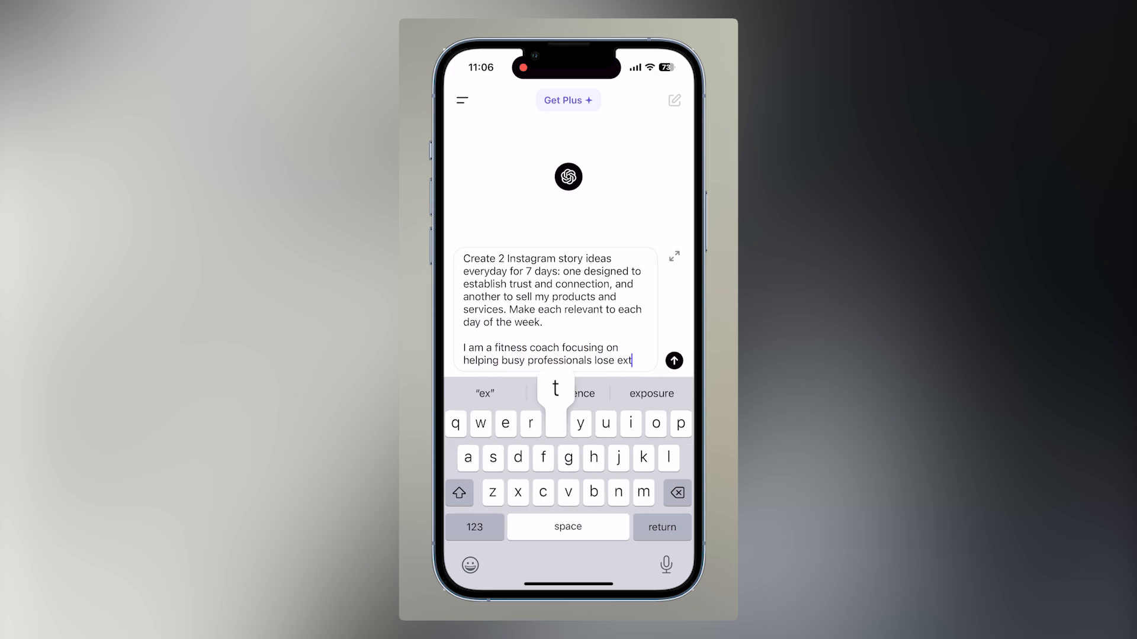
In ChatGPT, finish the fitness coach description with losing extra weight and staying in shape, and state that target clients work in corporate settings.
{"action": "type", "text": "ra we"}
{"action": "type", "text": " and dtay in shape"}
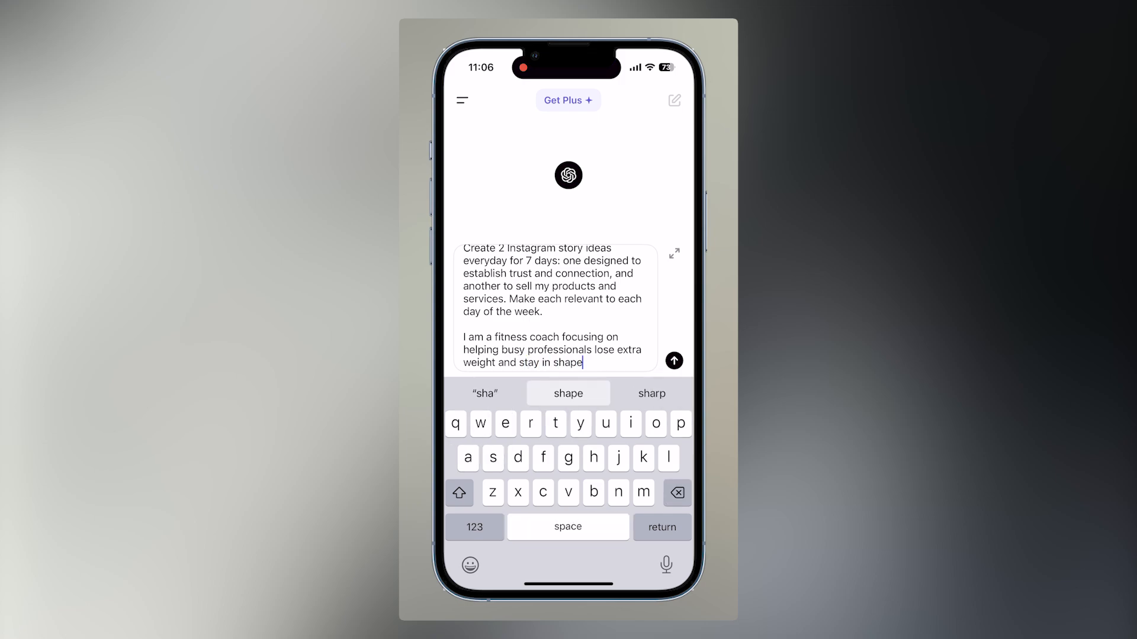
{"action": "type", "text": ". My target clients are"}
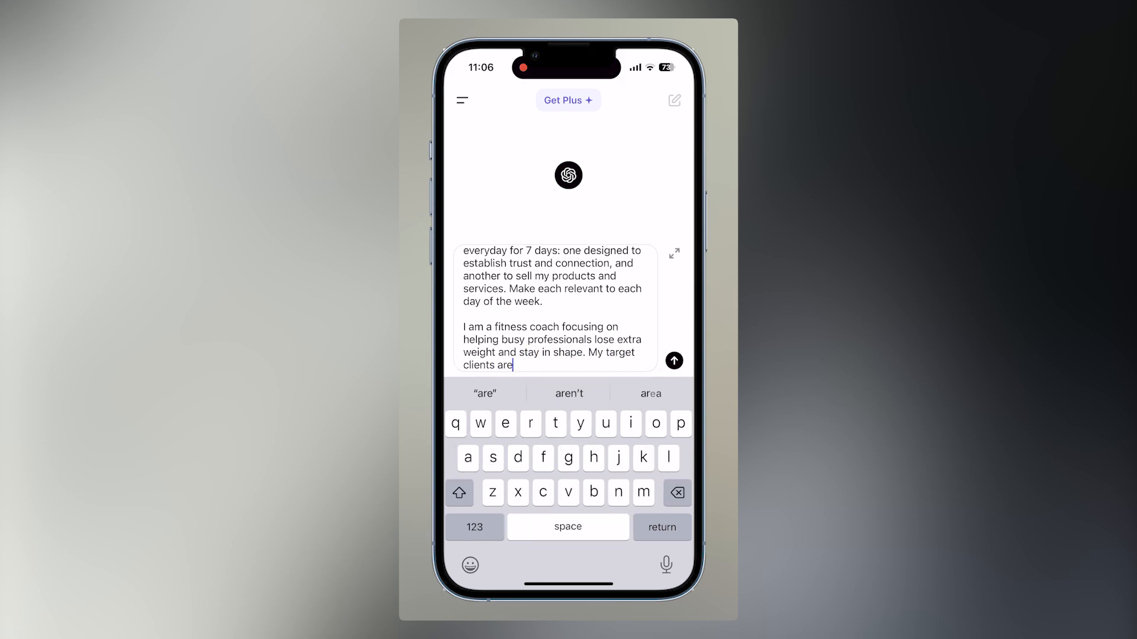
{"action": "type", "text": " people who work in corporate settings"}
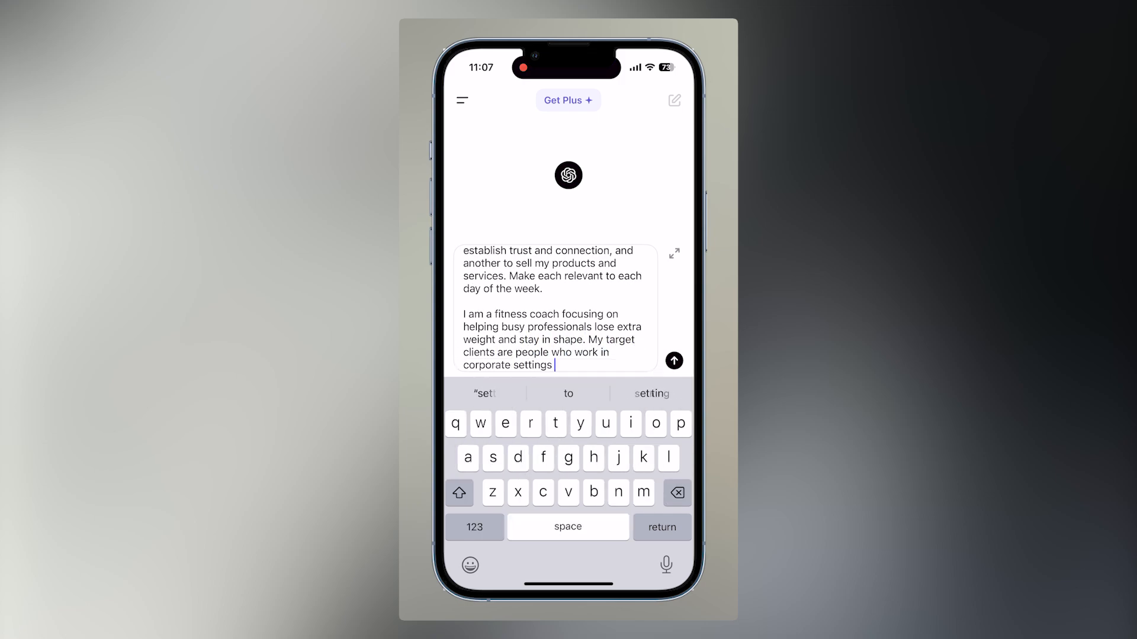
Add that clients don't have time to track all of their calories and can only workout four times a week, maximum one hour per session.
{"action": "type", "text": " tike to track"}
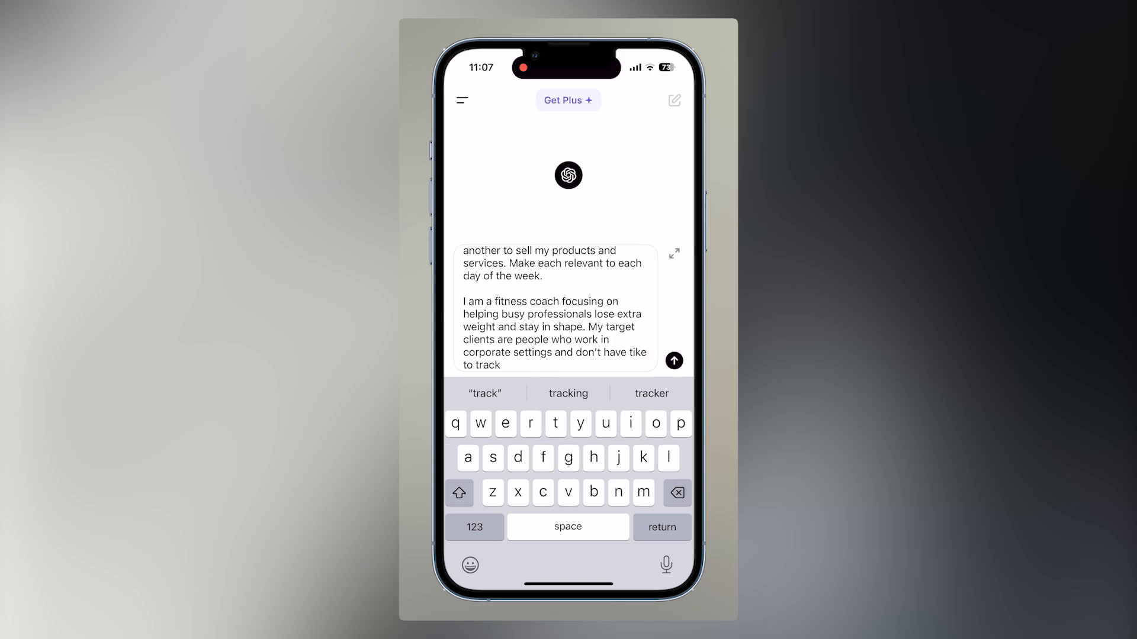
{"action": "type", "text": ". They "}
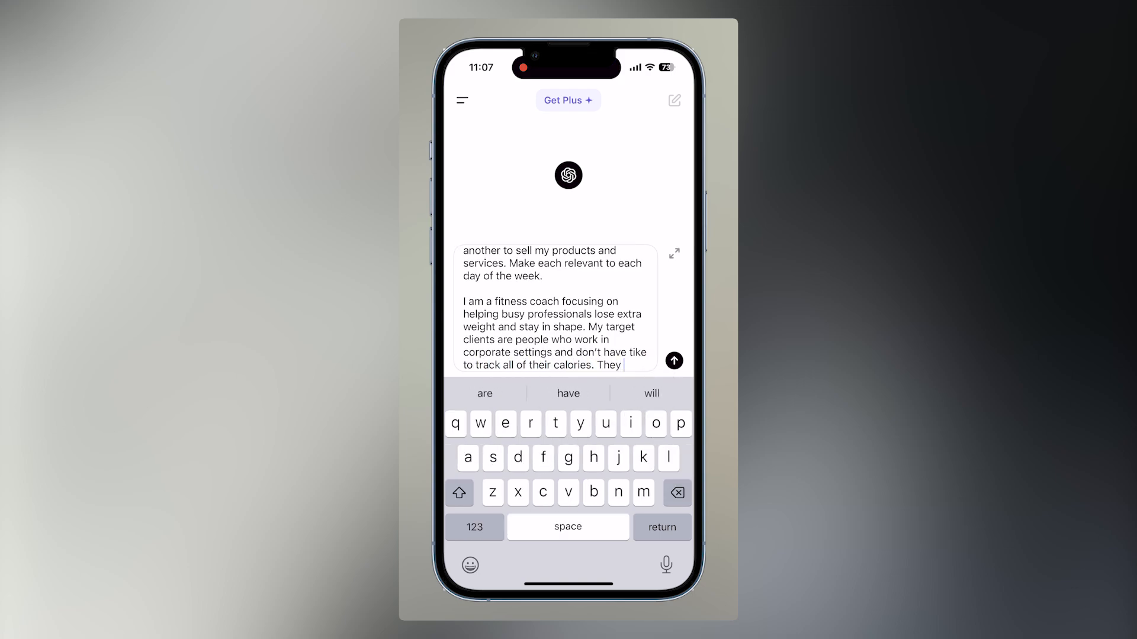
{"action": "type", "text": "can only workout four times a wee"}
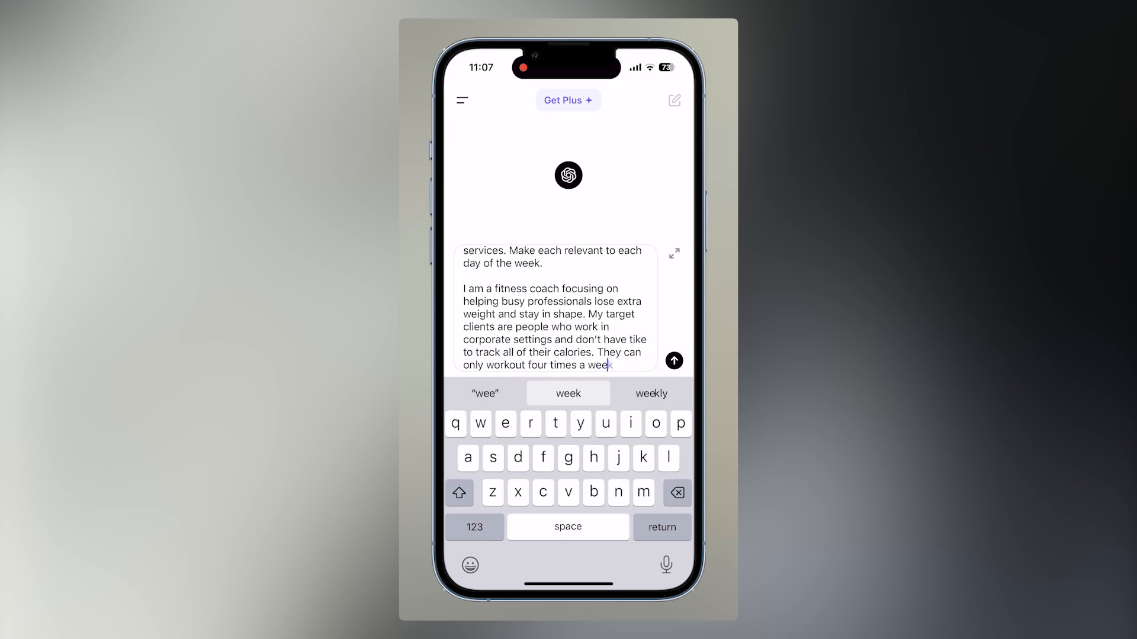
{"action": "type", "text": "k, with a maximum one hour per session."}
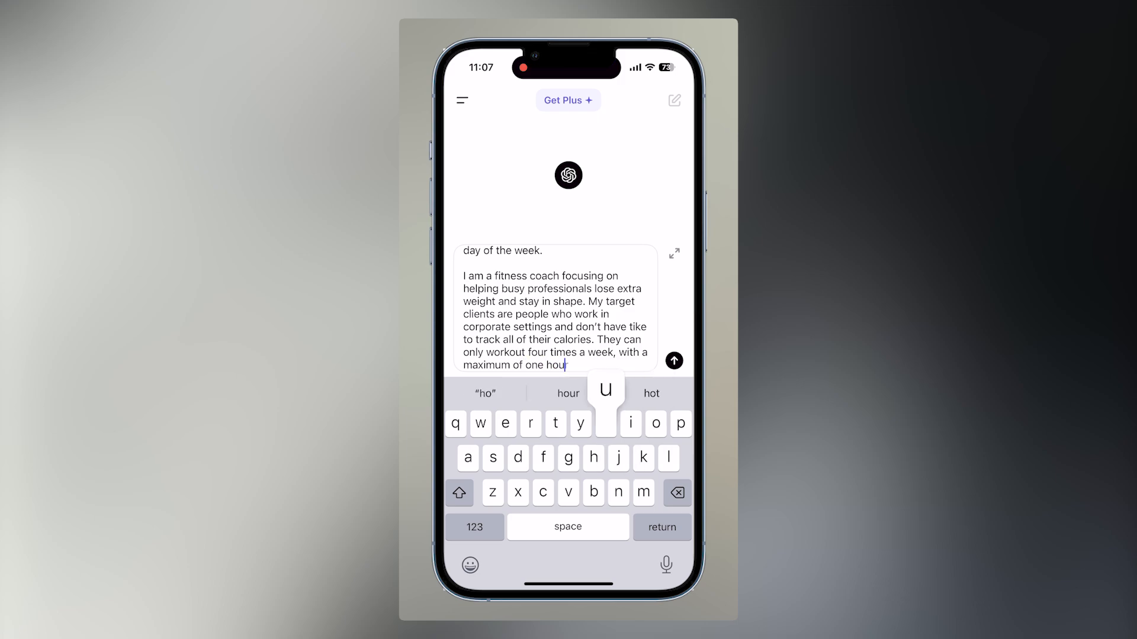
Add a new paragraph asking for story ideas that are very simple and quick to create and very specific for the target audience.
{"action": "key", "text": "Return"}
{"action": "key", "text": "Return"}
{"action": "type", "text": "Make the story"}
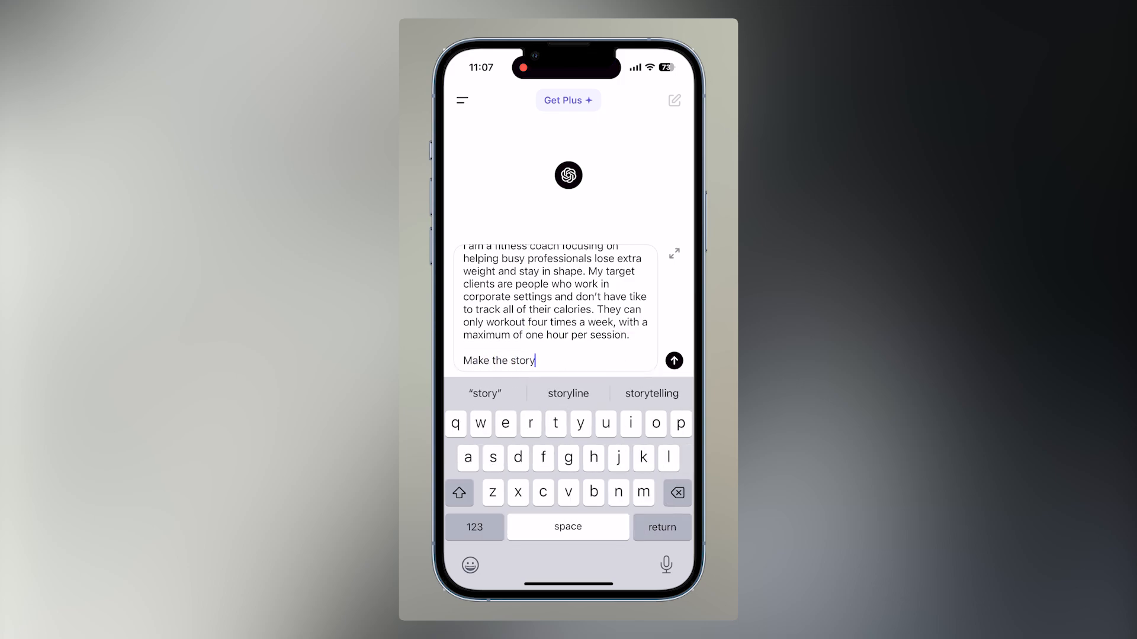
{"action": "type", "text": " iseas very simple and qui"}
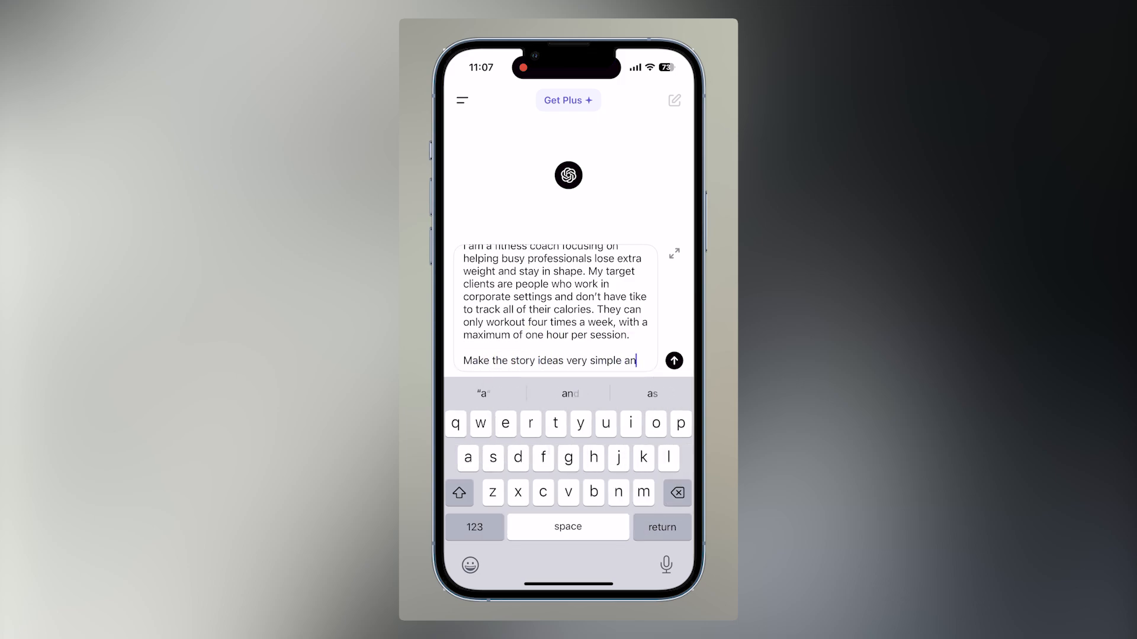
{"action": "type", "text": "ck to create. Make them very specific for my target audience"}
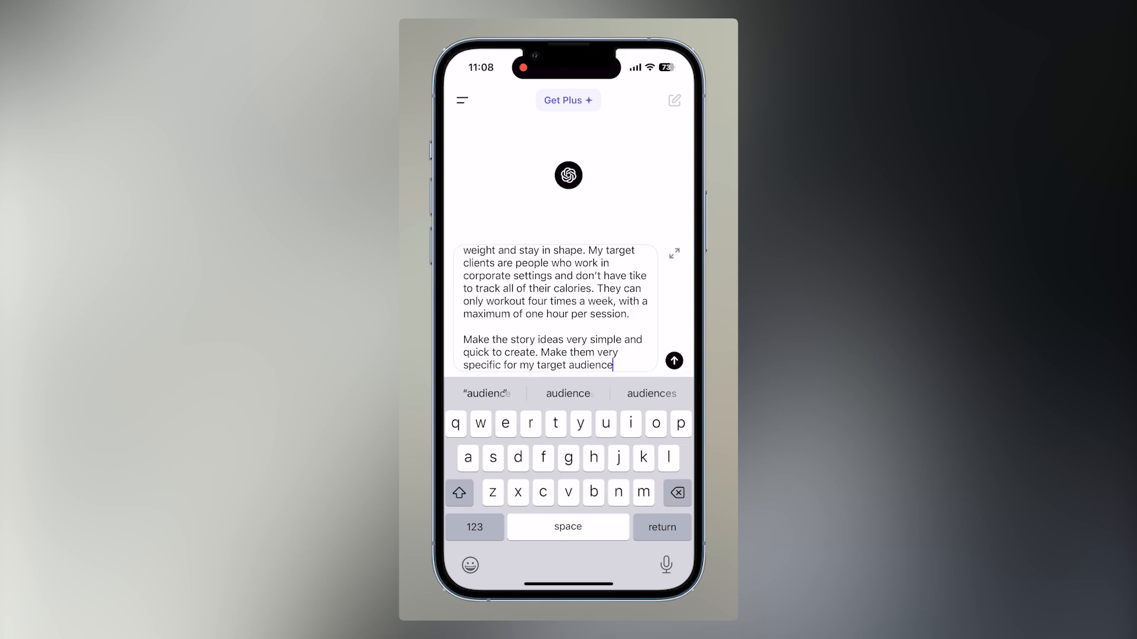
Ask for a table format with the columns day, instructions, visual, hook and supporting text.
{"action": "type", "text": ". Do this in a table form"}
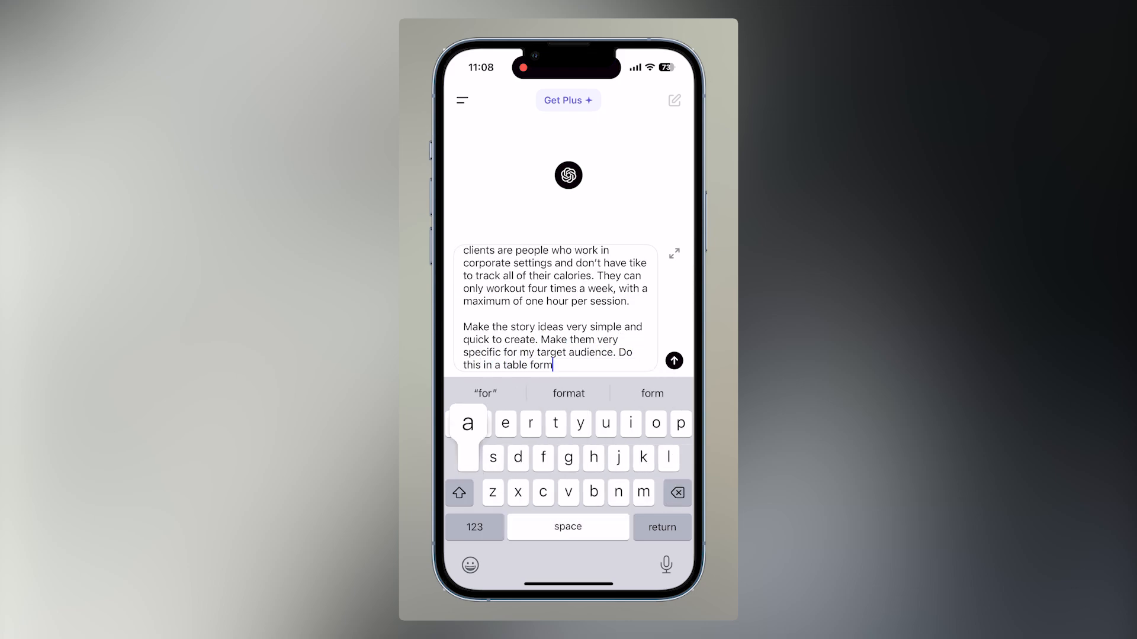
{"action": "type", "text": "at - the col"}
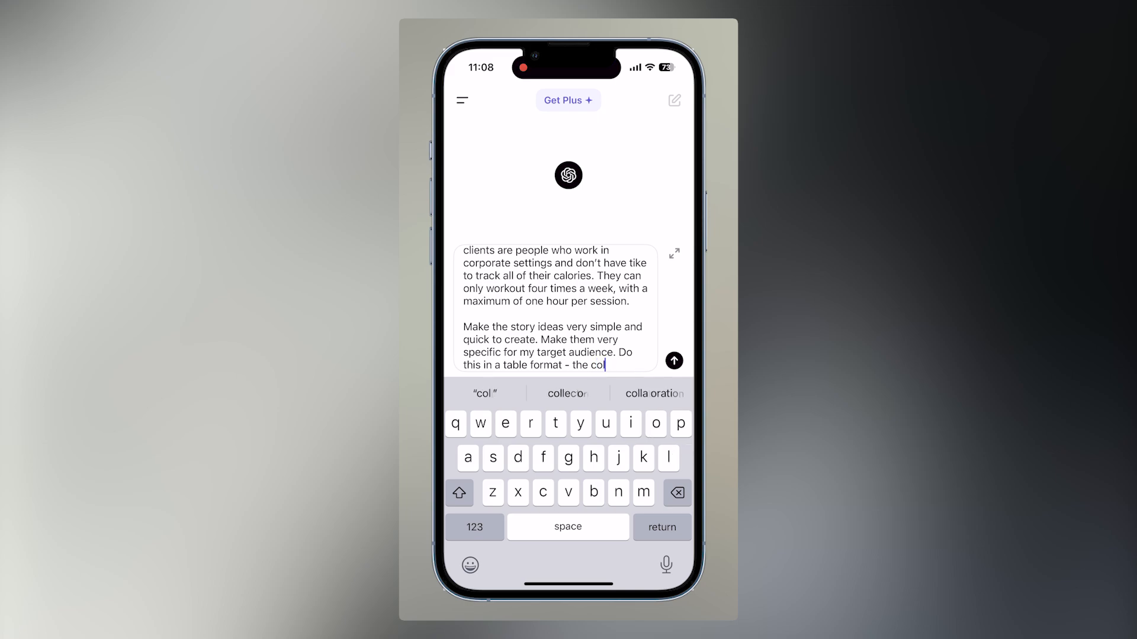
{"action": "type", "text": "umns should be day,"}
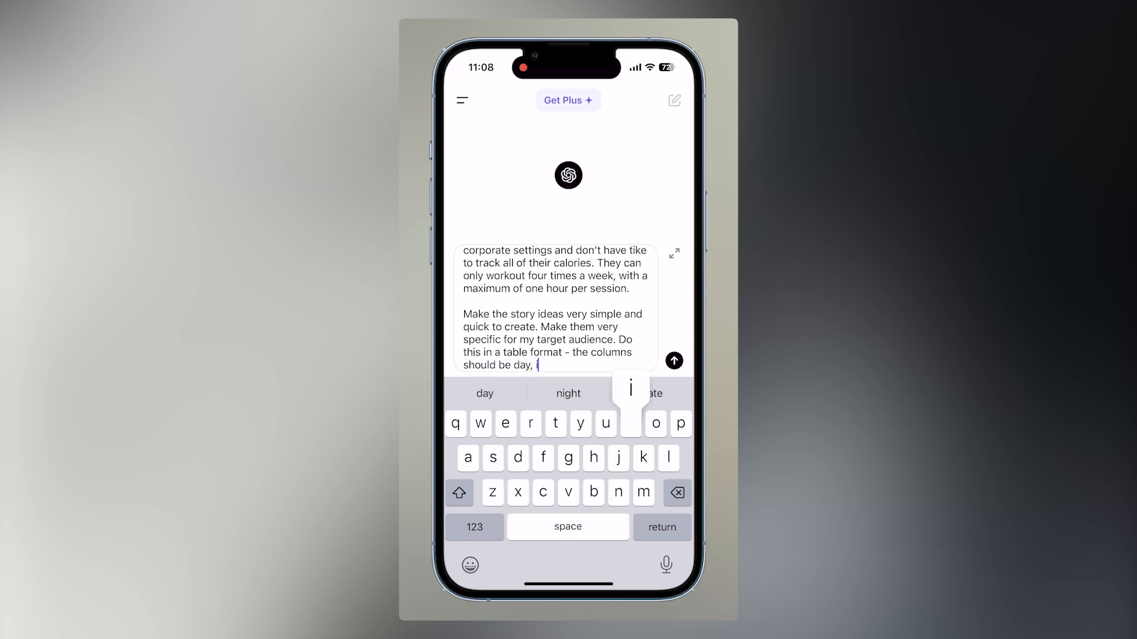
{"action": "type", "text": " instructions, visual, hook,"}
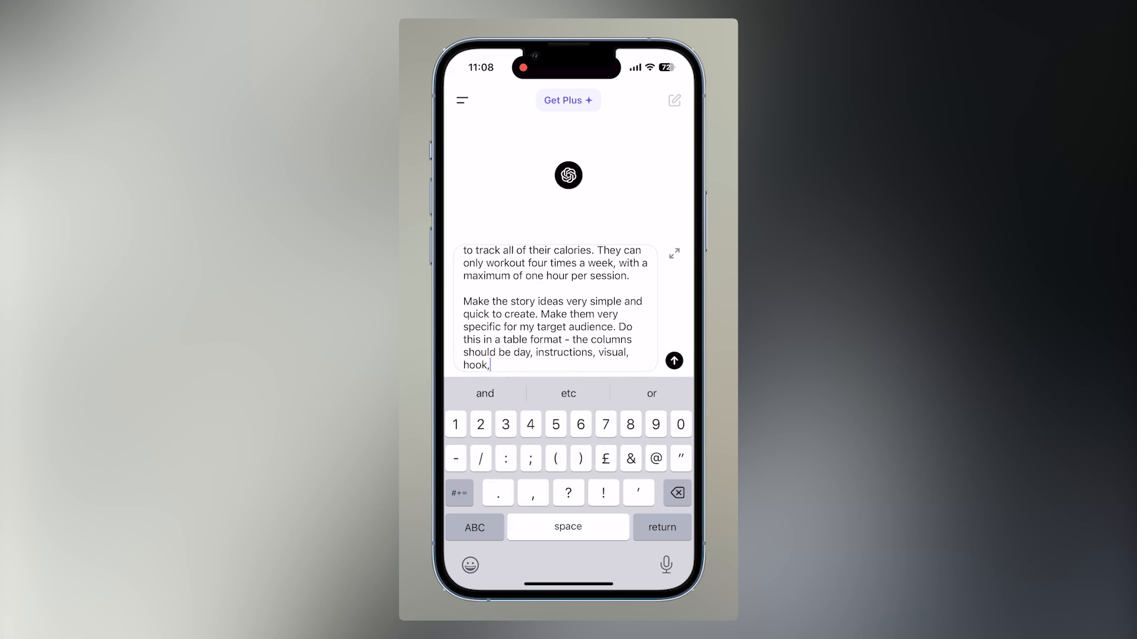
{"action": "type", "text": " supporting text."}
{"action": "key", "text": "Return"}
{"action": "key", "text": "Return"}
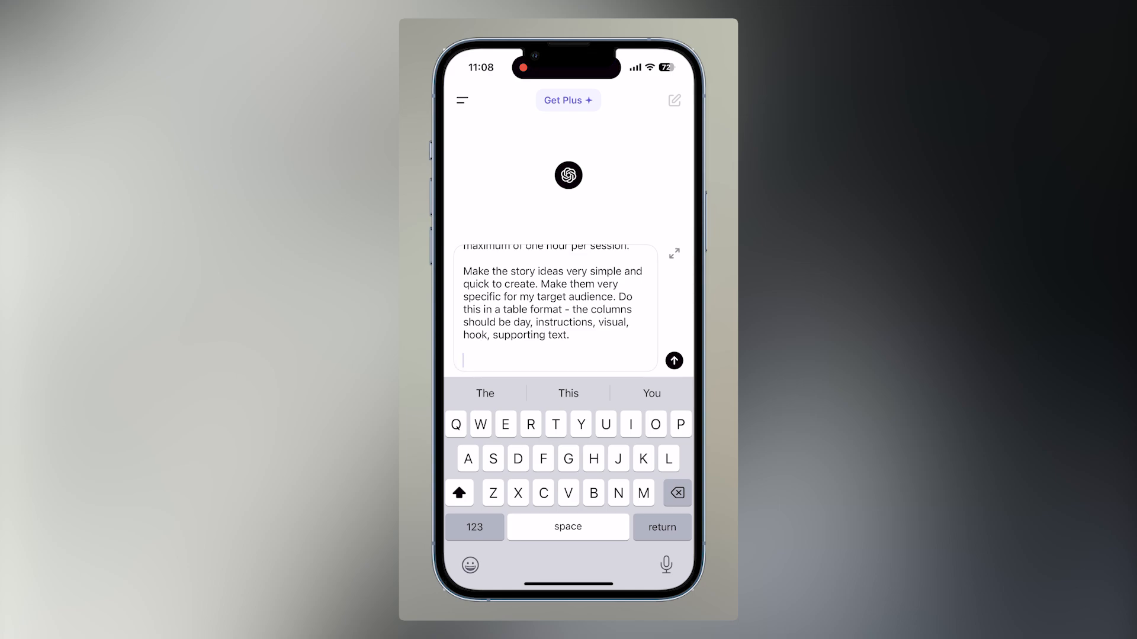
Send the prompt and review the generated weekly table of Instagram story ideas.
{"action": "left_click", "coordinate": [674, 360]}
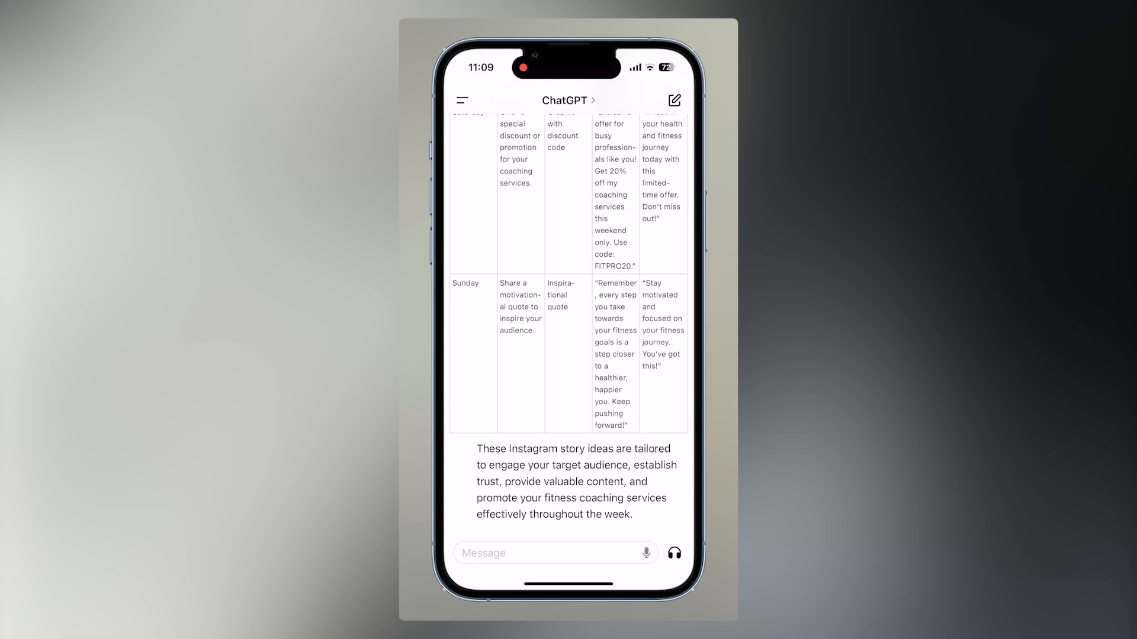
{"action": "scroll", "coordinate": [568, 326], "scroll_direction": "up", "scroll_amount": 15}
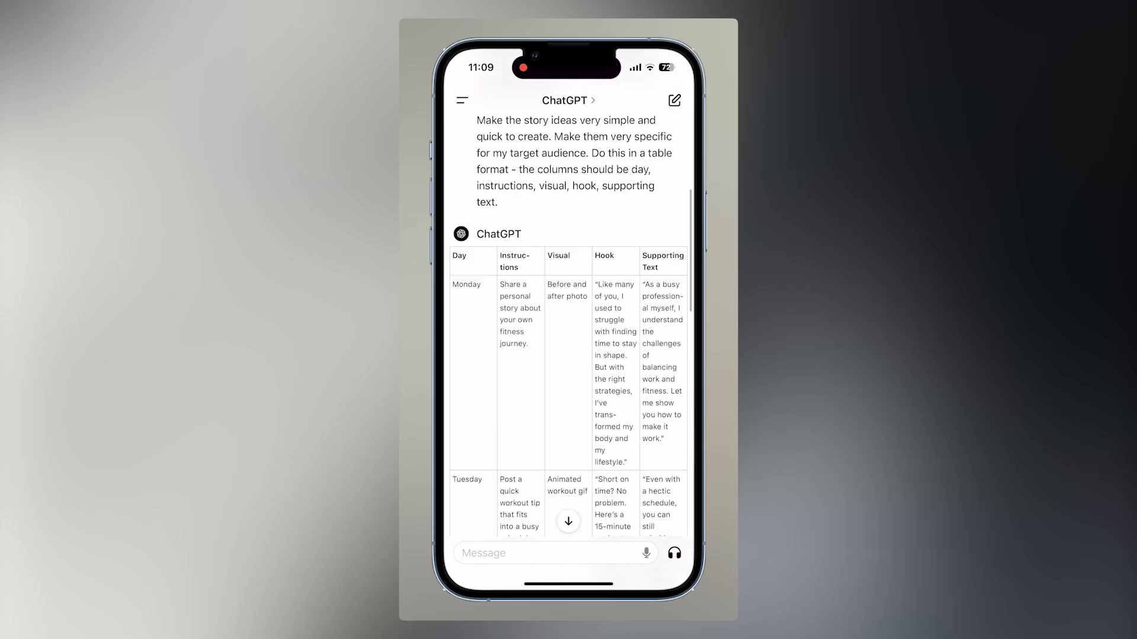
{"action": "scroll", "coordinate": [568, 326], "scroll_direction": "down", "scroll_amount": 15}
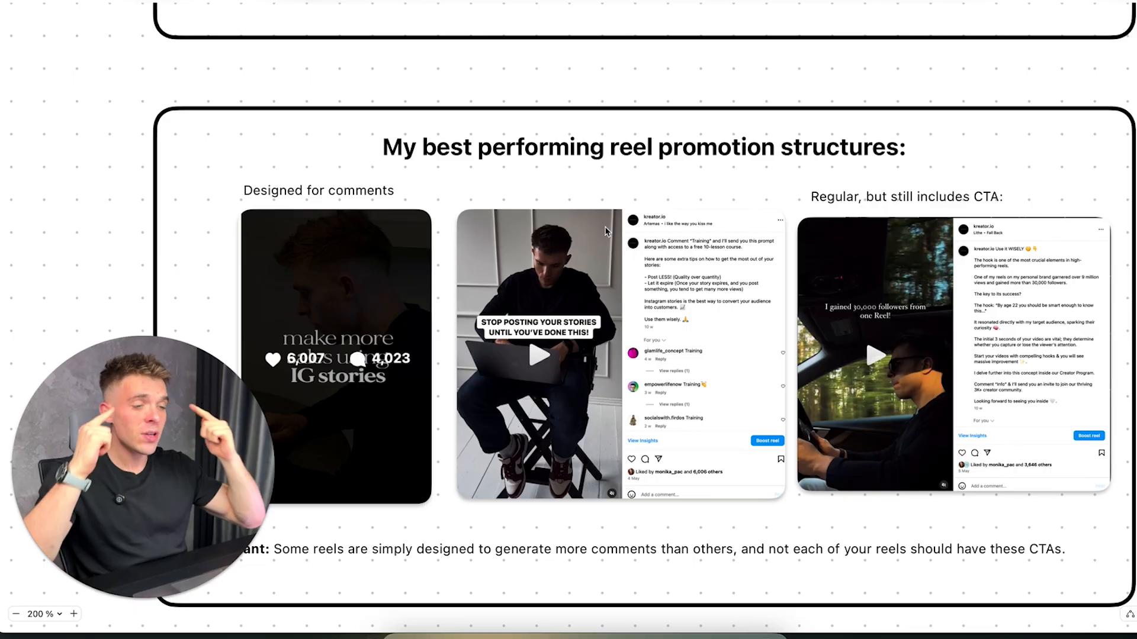